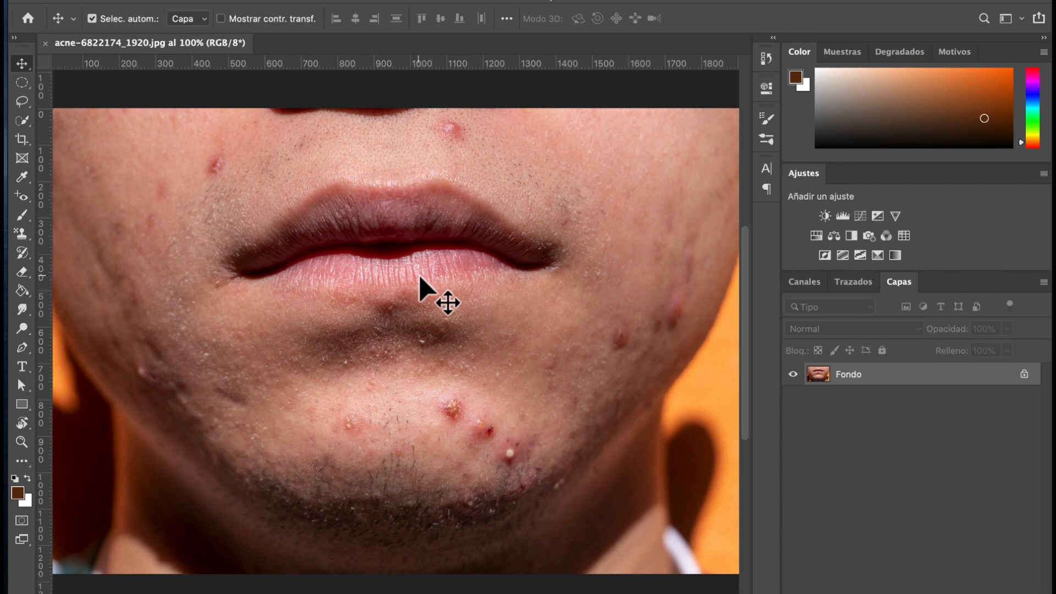
# Step: Zoom the canvas out from 100% to about 84% so the whole acne photo is visible
pyautogui.scroll(-2, 420, 280)
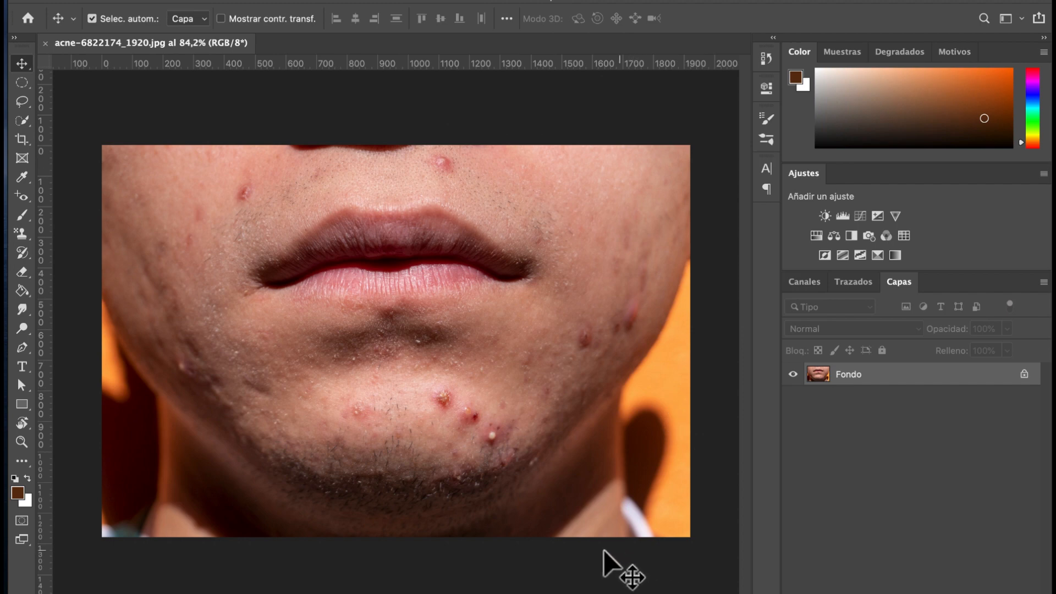
# Step: Move through the Elliptical Marquee and Lasso to the Crop tool, framing the whole photo
pyautogui.click(22, 82)
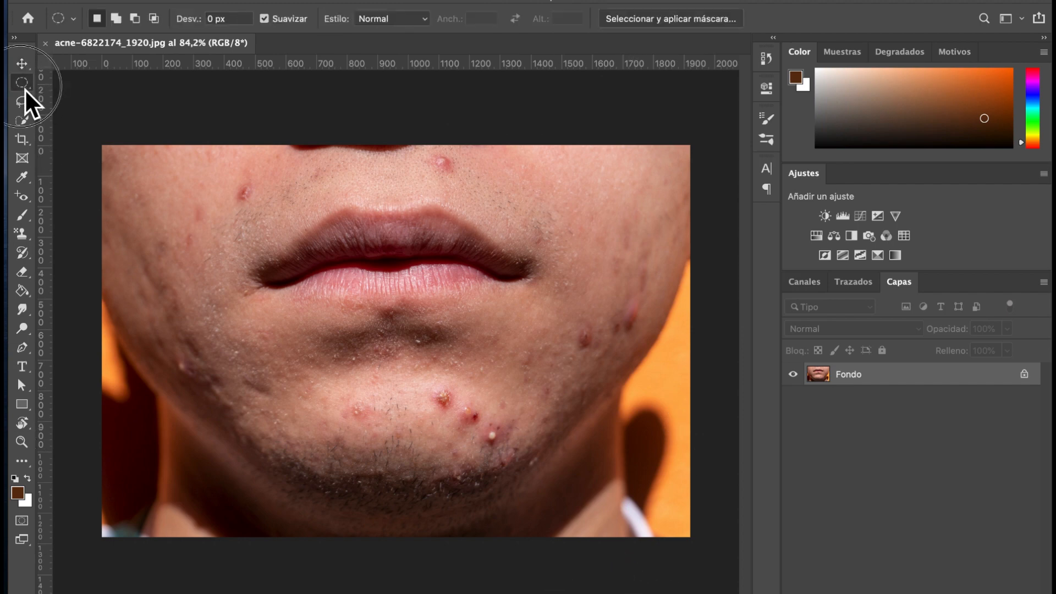
pyautogui.click(24, 103)
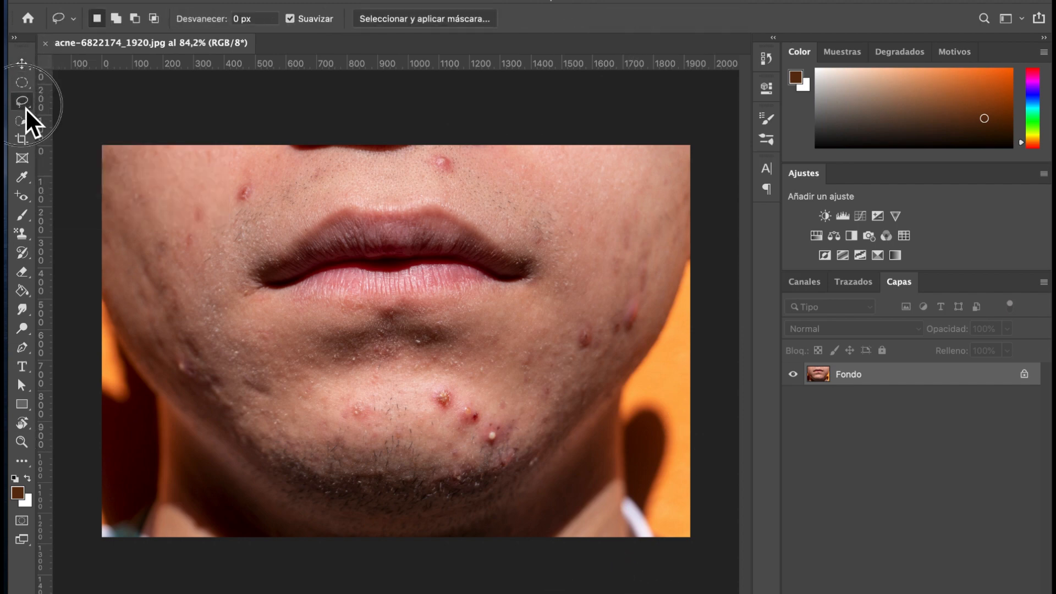
pyautogui.click(28, 143)
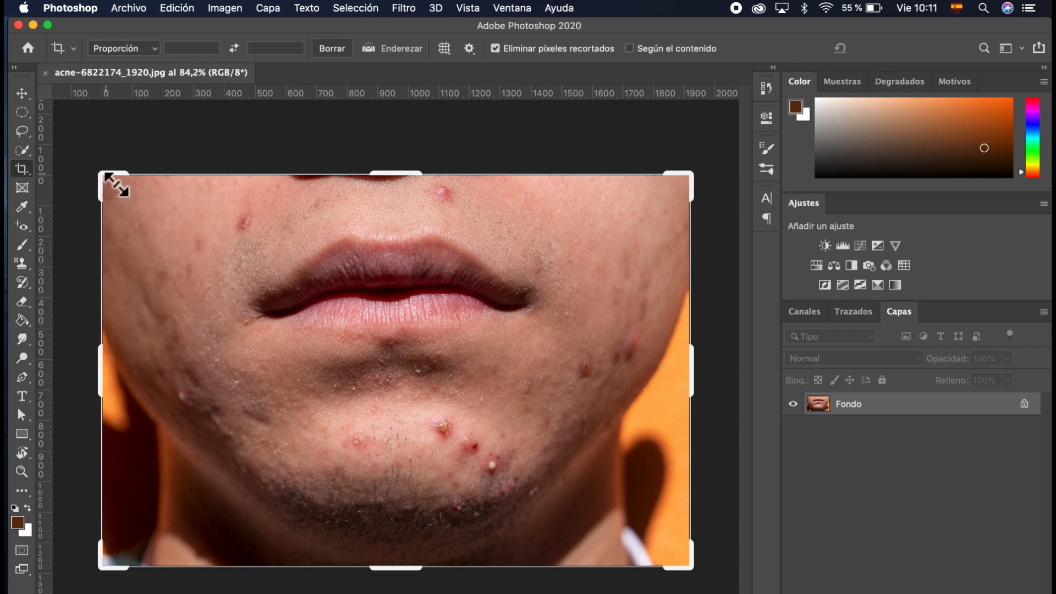
# Step: Resize the crop frame in and back out to about 1912 × 1325 px, then list the ratio presets
pyautogui.moveTo(110, 181); pyautogui.dragTo(132, 184)
pyautogui.moveTo(664, 559); pyautogui.dragTo(627, 537)
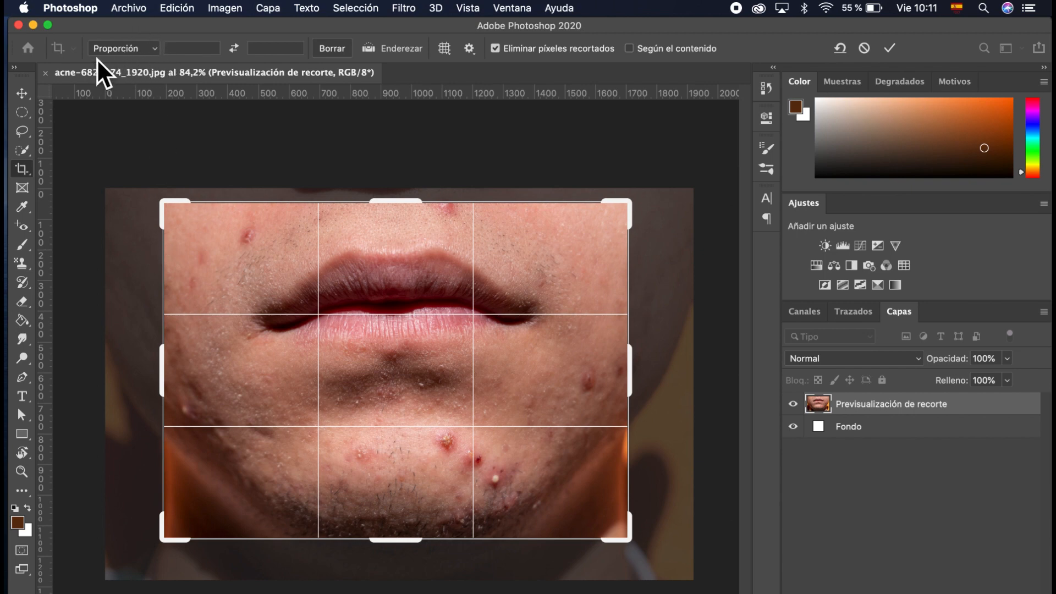
pyautogui.moveTo(168, 210); pyautogui.dragTo(138, 204)
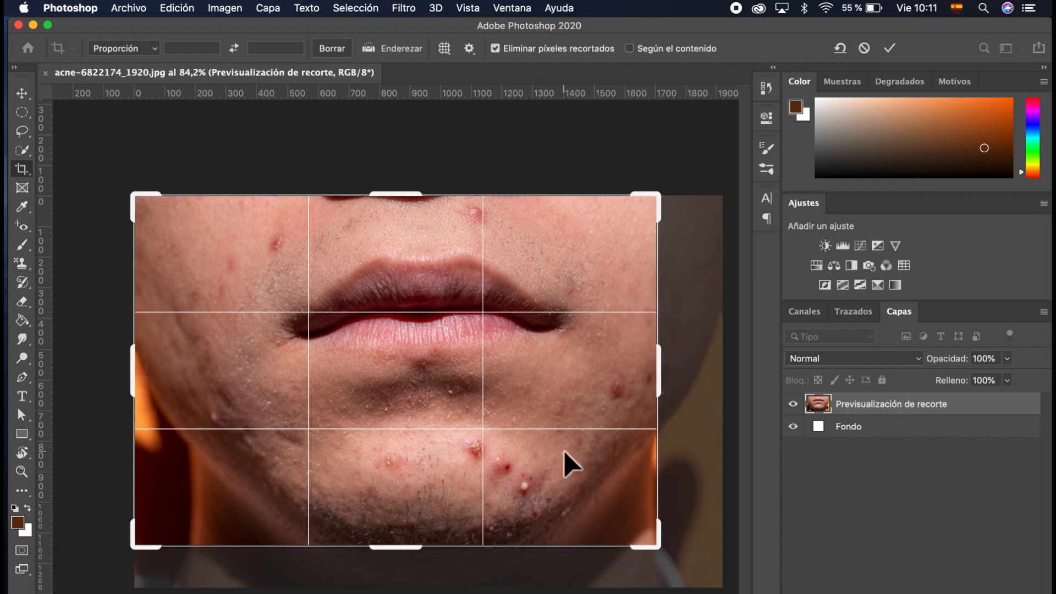
pyautogui.moveTo(663, 553); pyautogui.dragTo(698, 580)
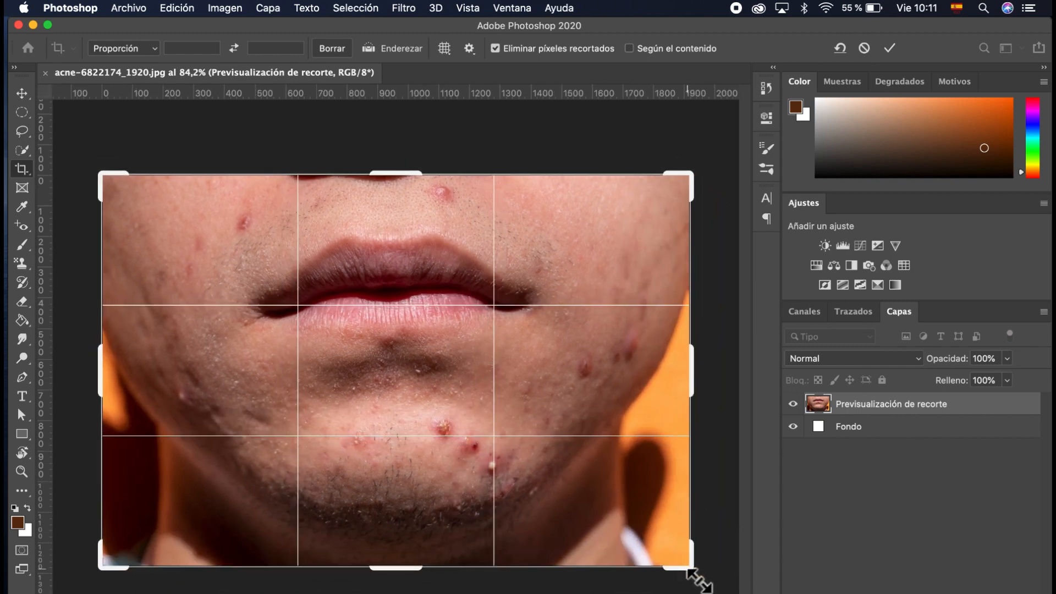
pyautogui.click(150, 49)
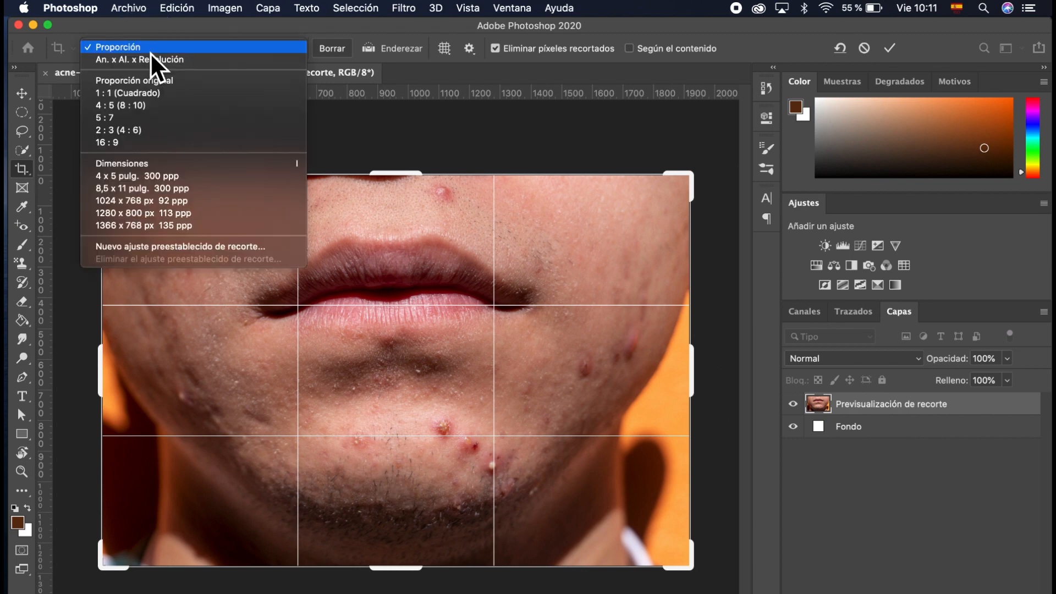
# Step: Try a 1:1 square crop resized to 863×863 px, then switch to a 16:9 ratio
pyautogui.click(158, 94)
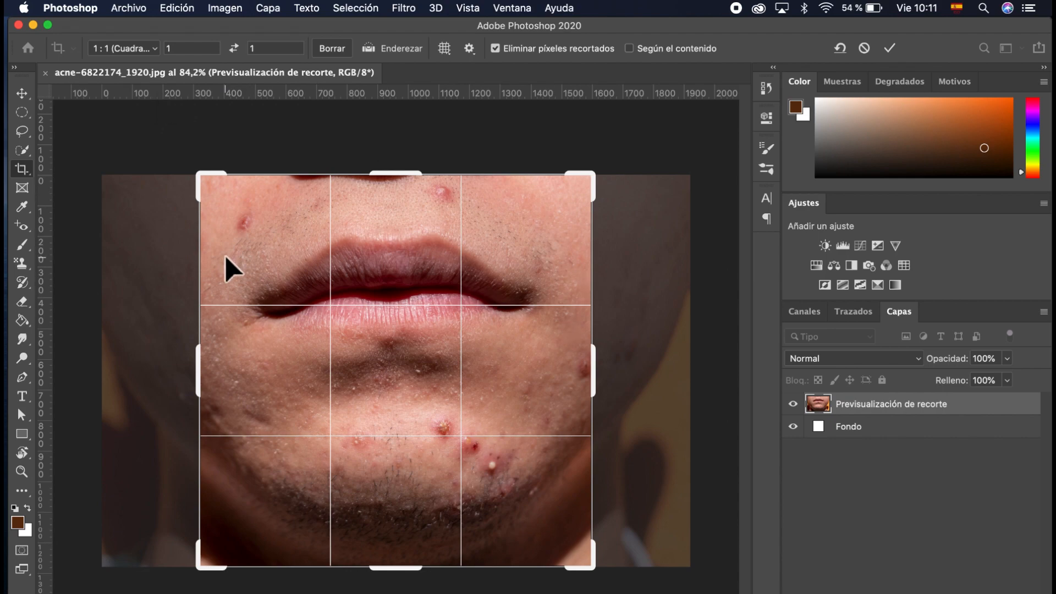
pyautogui.moveTo(610, 584); pyautogui.dragTo(685, 498)
pyautogui.click(131, 51)
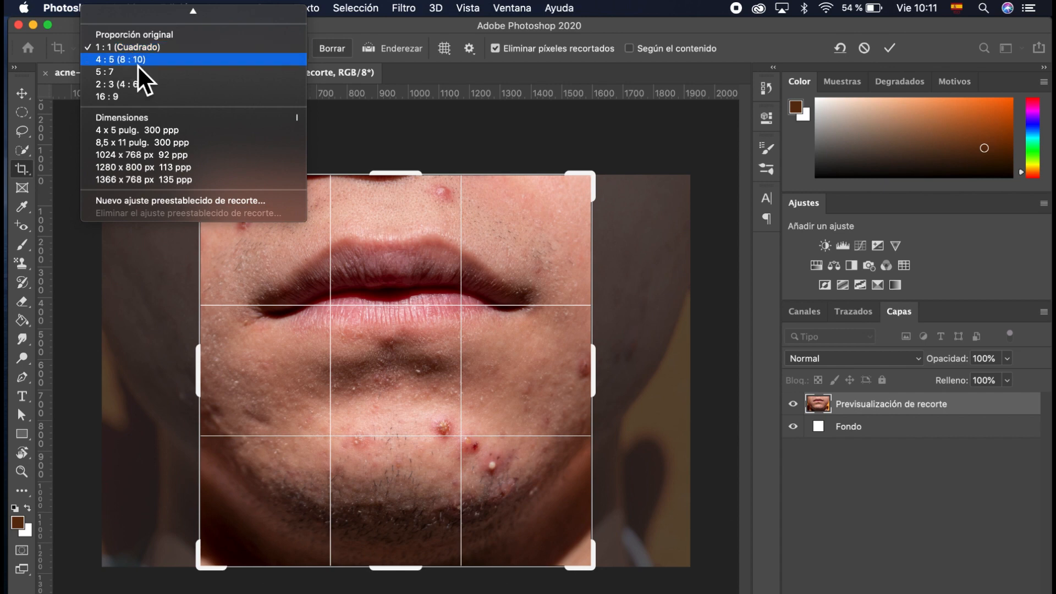
pyautogui.click(153, 99)
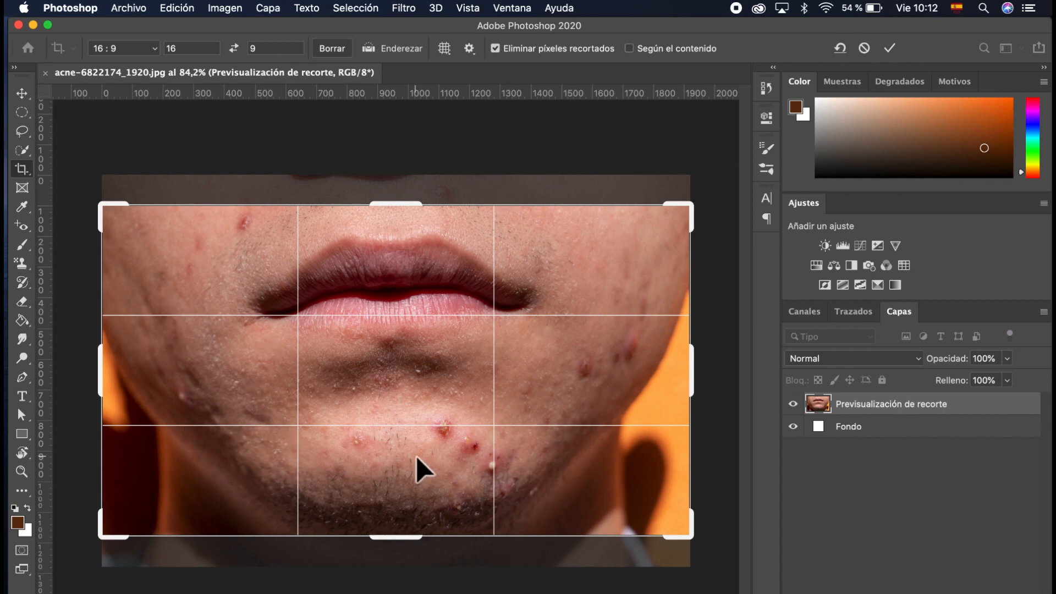
# Step: Try the 1280 x 800 px preset, return to 16:9, and shrink the crop from the top-right corner
pyautogui.click(150, 49)
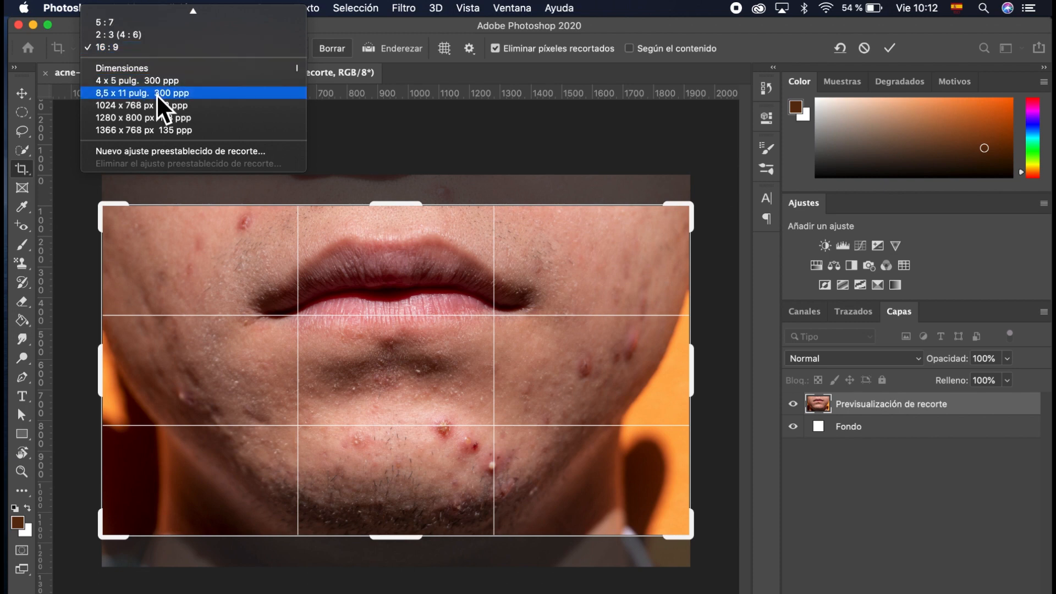
pyautogui.click(133, 116)
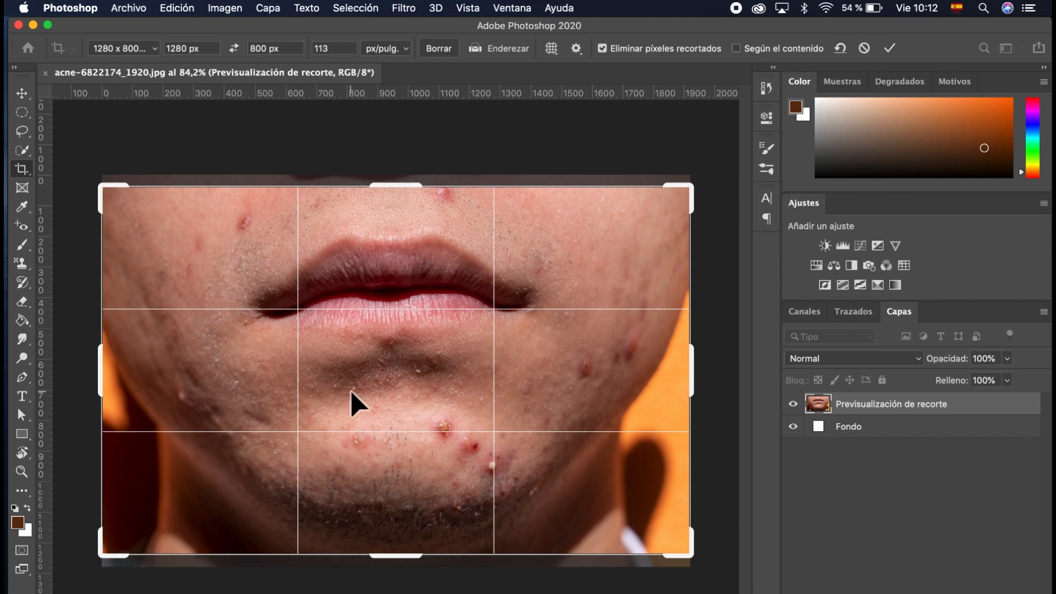
pyautogui.click(138, 45)
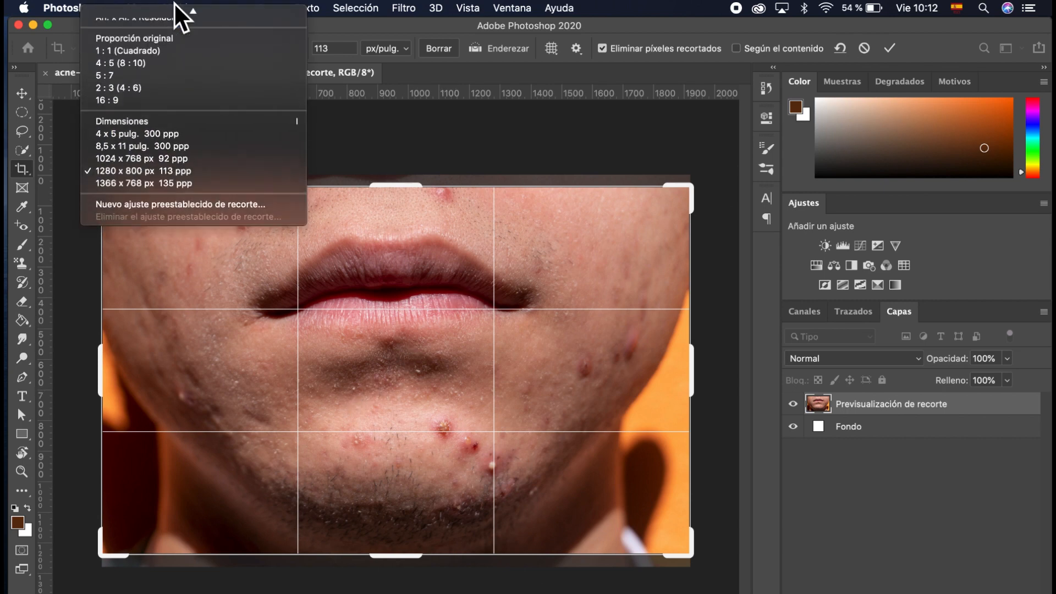
pyautogui.click(68, 48)
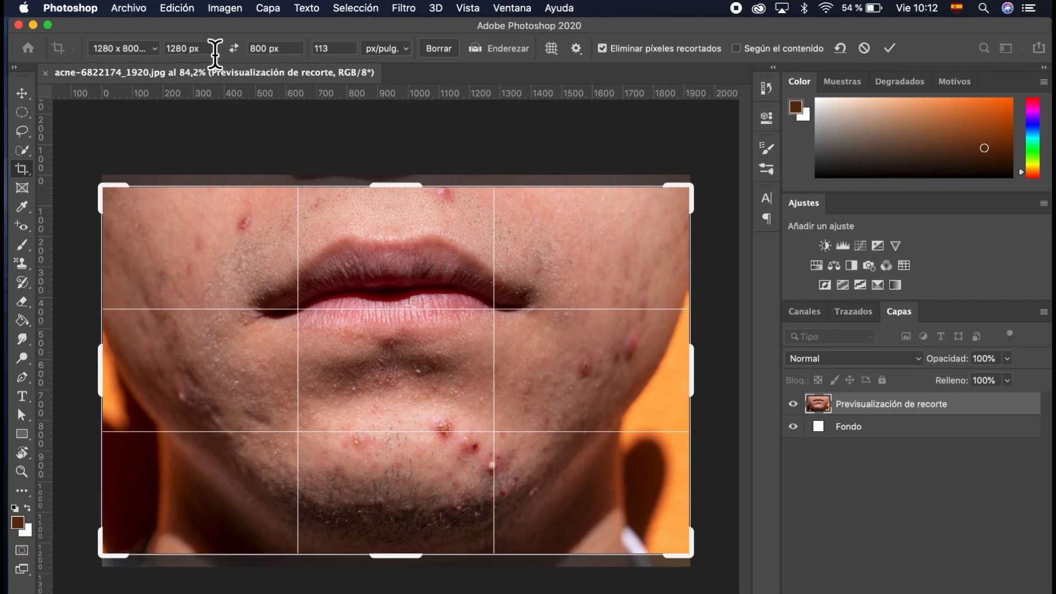
pyautogui.click(155, 48)
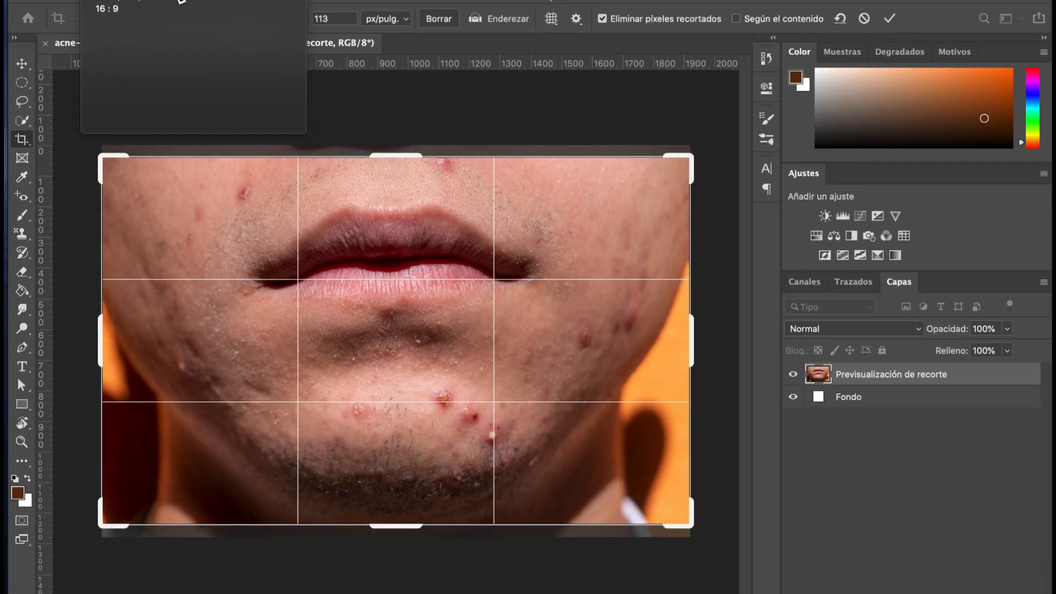
pyautogui.click(159, 29)
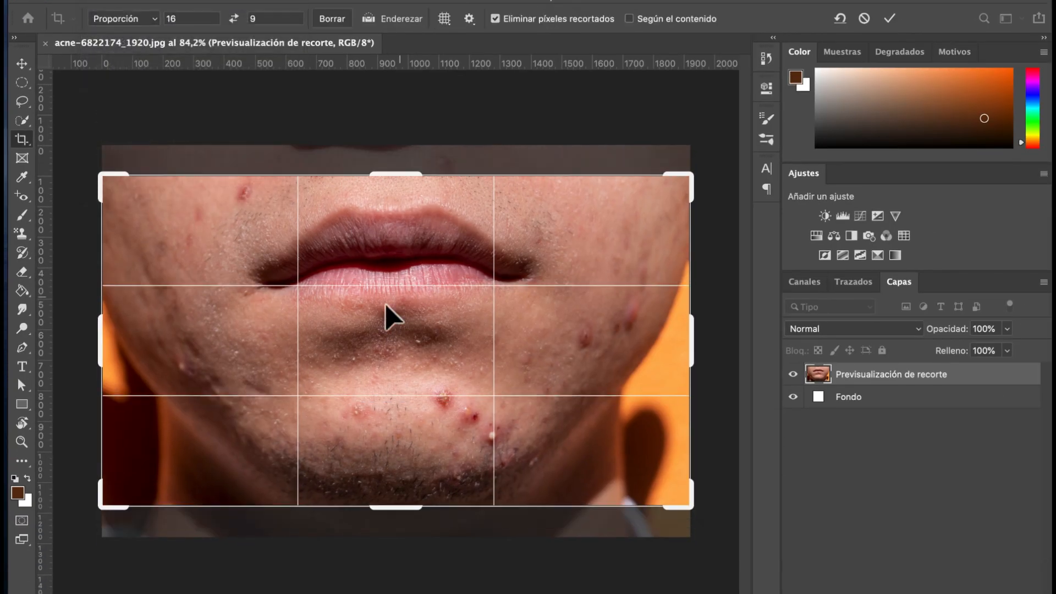
pyautogui.click(128, 18)
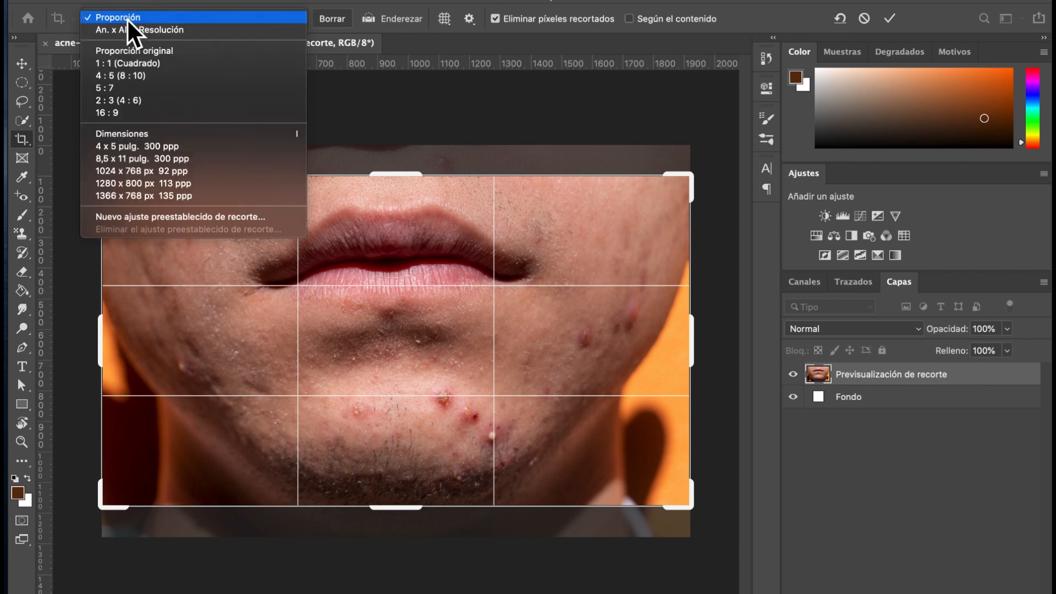
pyautogui.click(455, 223)
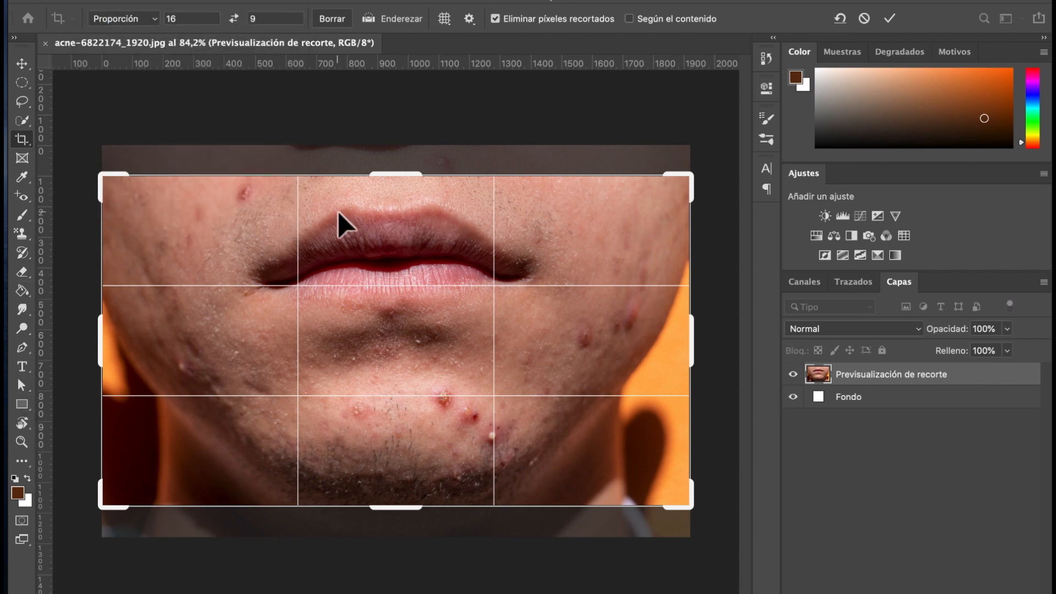
pyautogui.moveTo(685, 184); pyautogui.dragTo(680, 156)
# Step: Clear the crop ratio, shift the photo down, and straighten it along the lips (2.5° tilt)
pyautogui.click(332, 22)
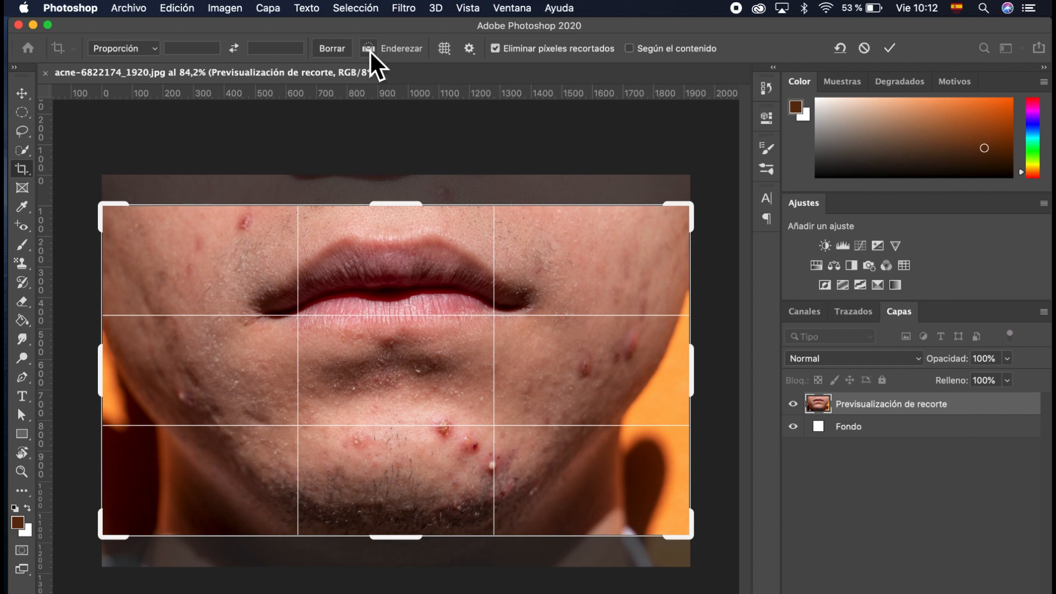
pyautogui.moveTo(467, 213); pyautogui.dragTo(467, 236)
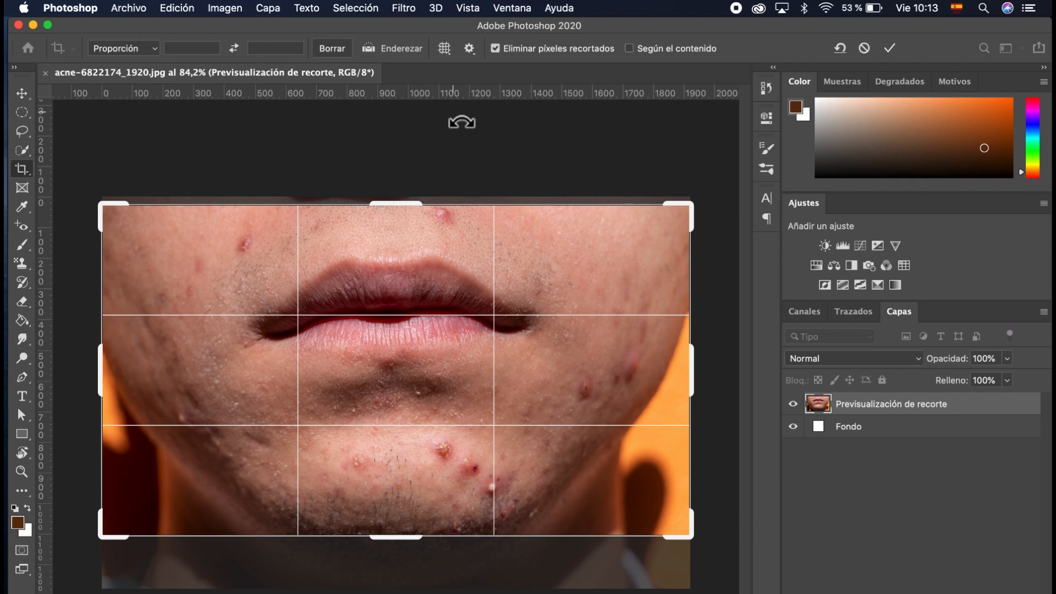
pyautogui.click(374, 54)
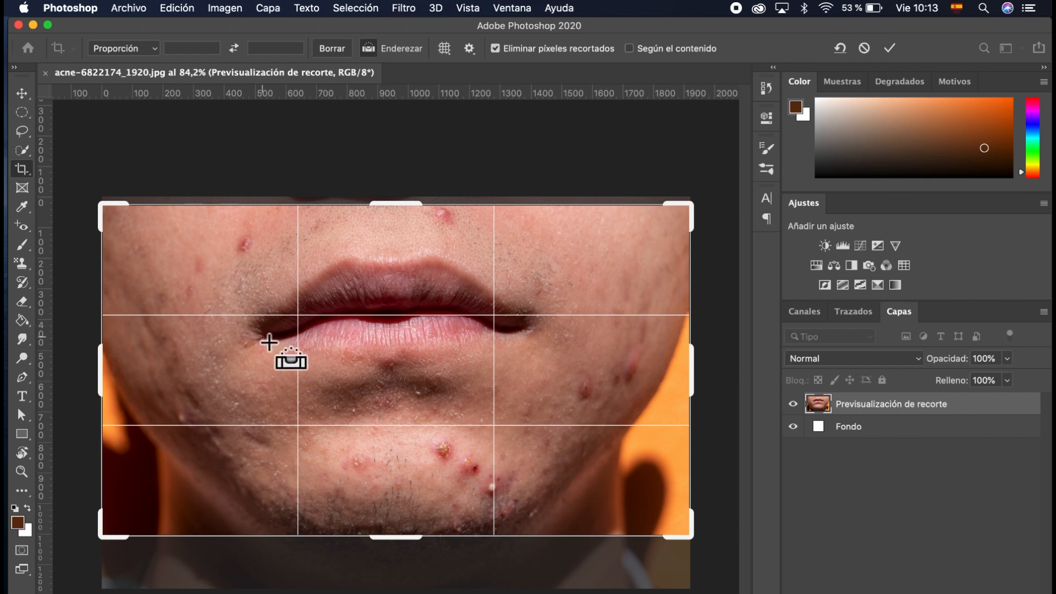
pyautogui.moveTo(269, 342); pyautogui.dragTo(517, 331)
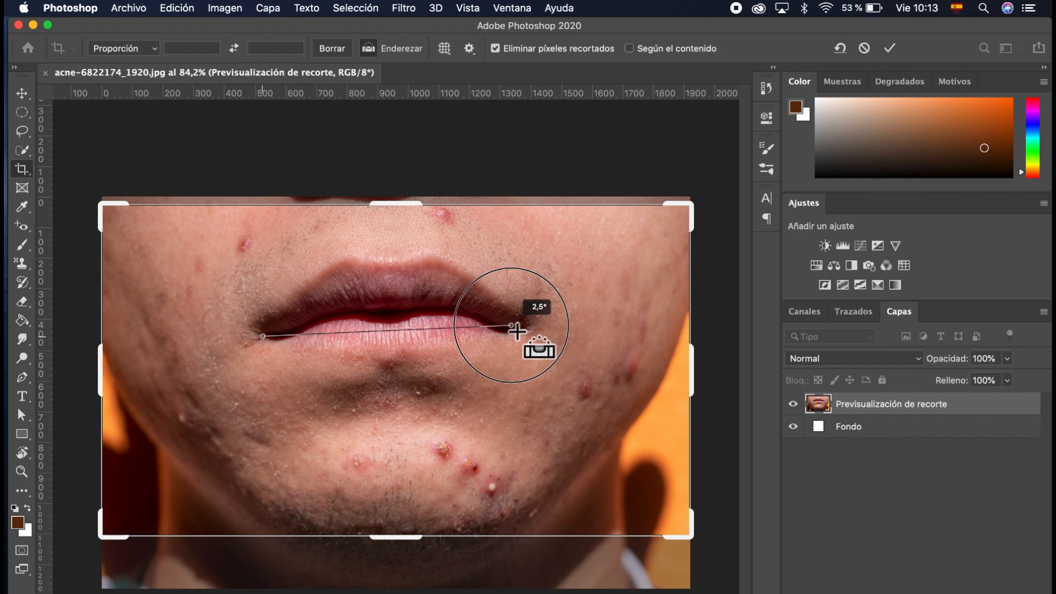
pyautogui.moveTo(517, 331)
pyautogui.mouseDown()
pyautogui.moveTo(283, 332)
pyautogui.moveTo(517, 332)
pyautogui.mouseUp()
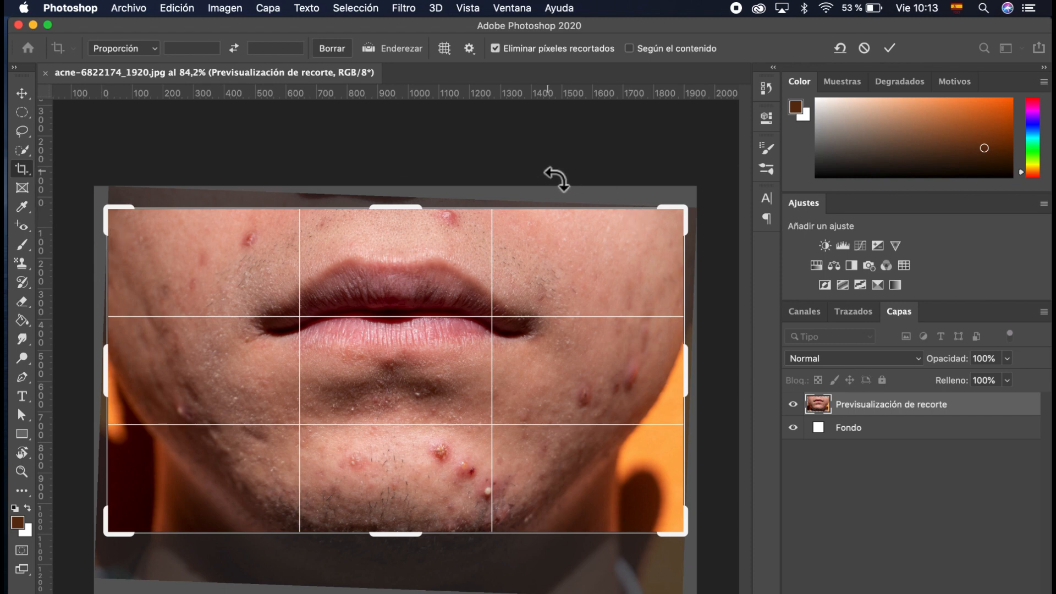
pyautogui.click(450, 55)
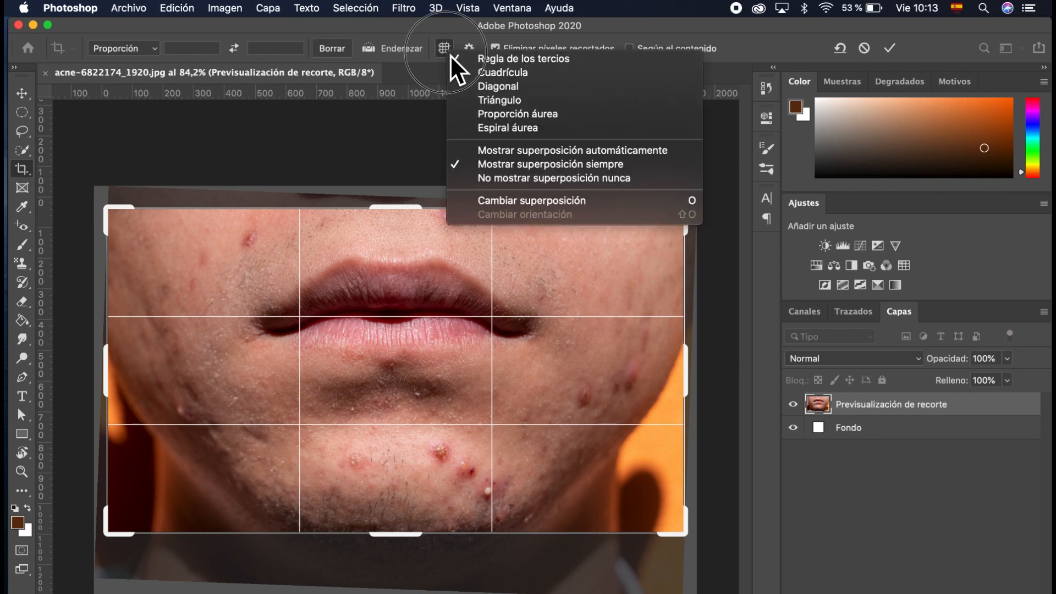
pyautogui.click(573, 77)
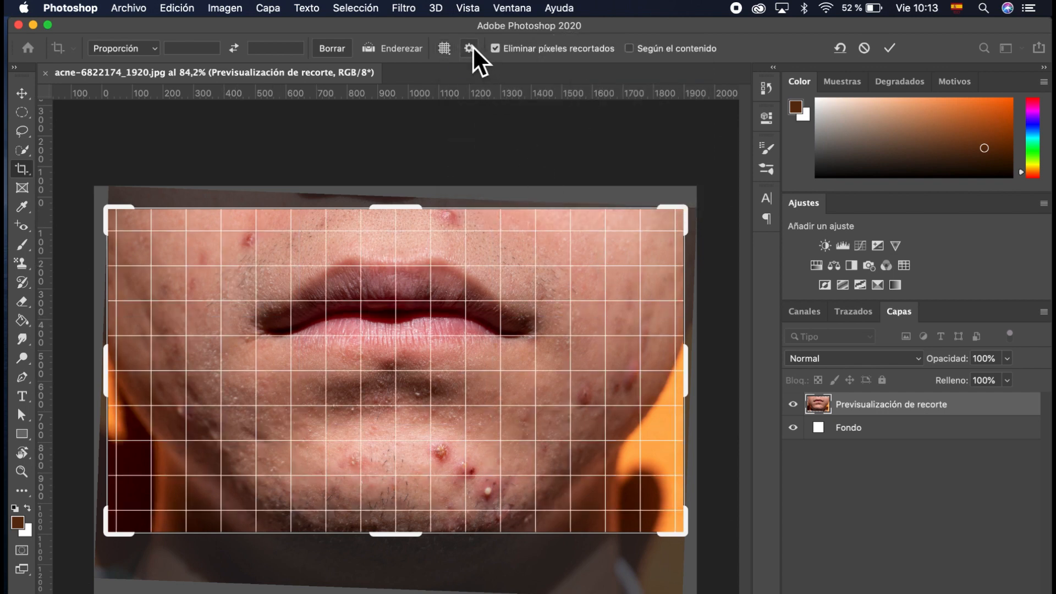
pyautogui.click(446, 49)
pyautogui.click(510, 85)
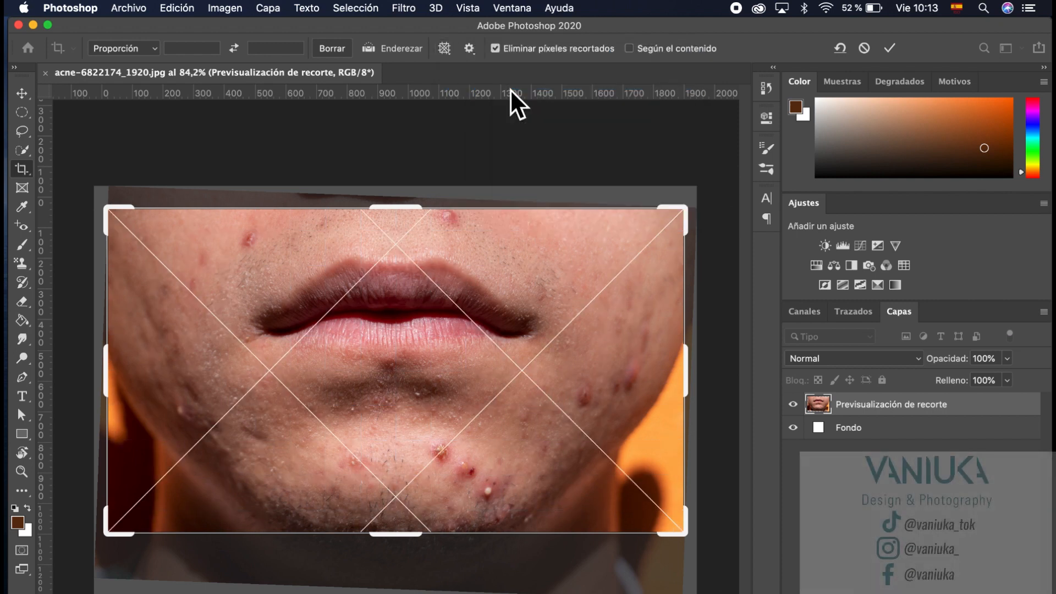
pyautogui.click(447, 56)
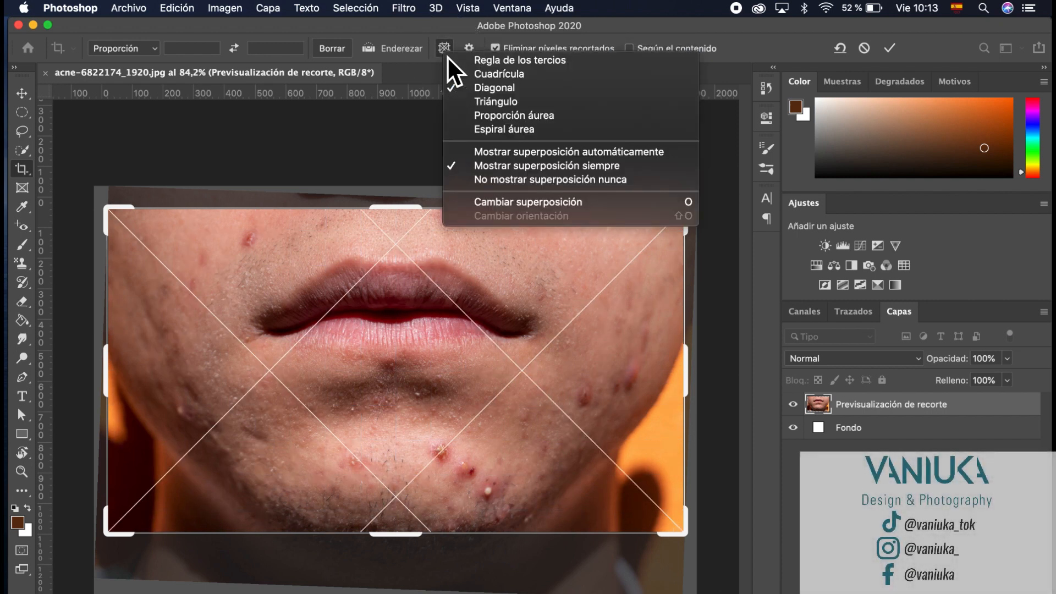
pyautogui.click(500, 102)
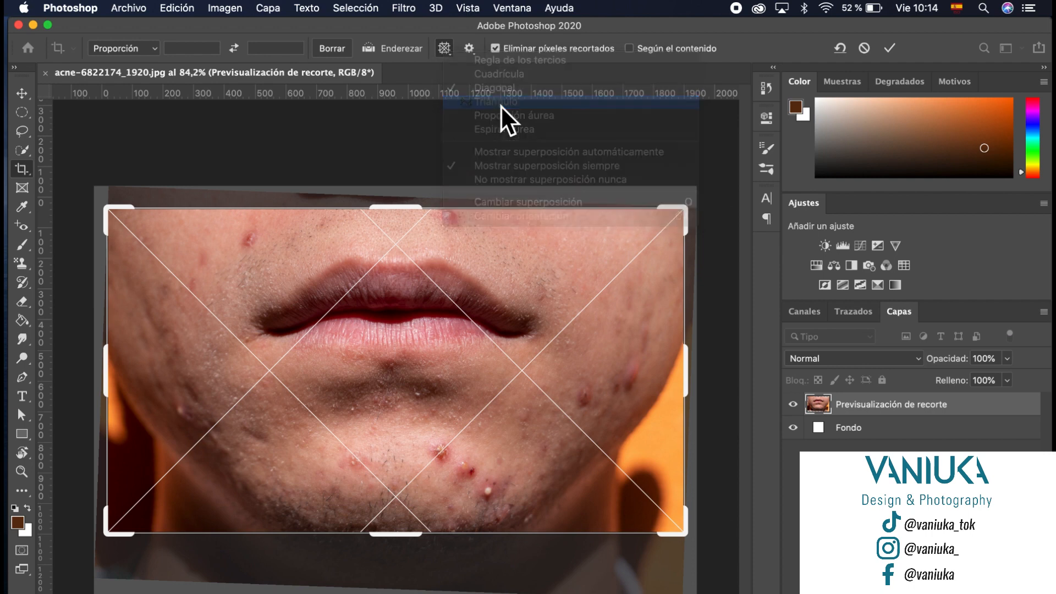
pyautogui.click(448, 52)
pyautogui.click(527, 118)
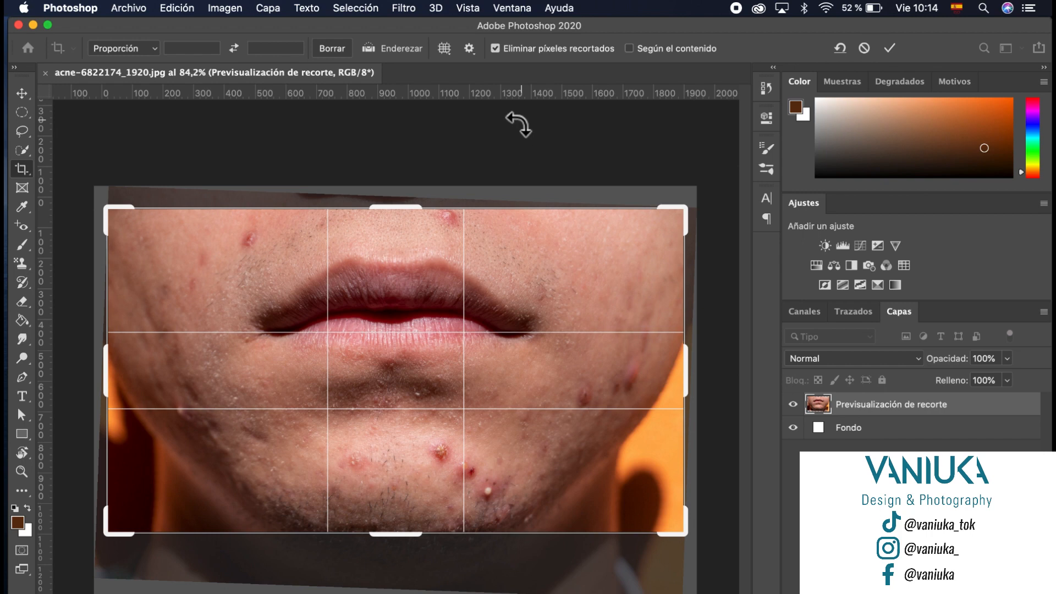
pyautogui.click(453, 49)
pyautogui.click(529, 122)
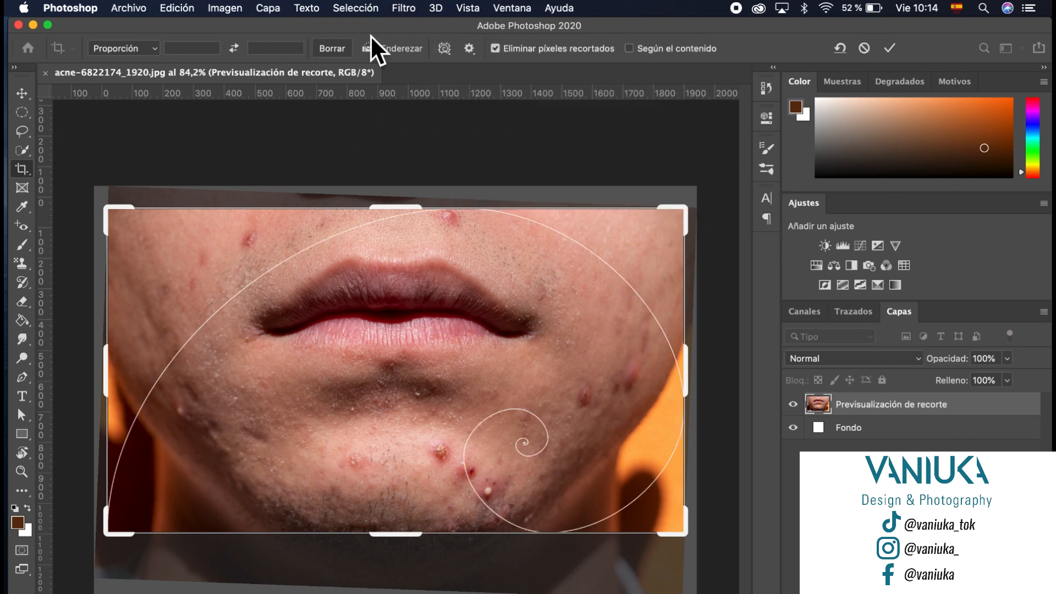
pyautogui.click(446, 49)
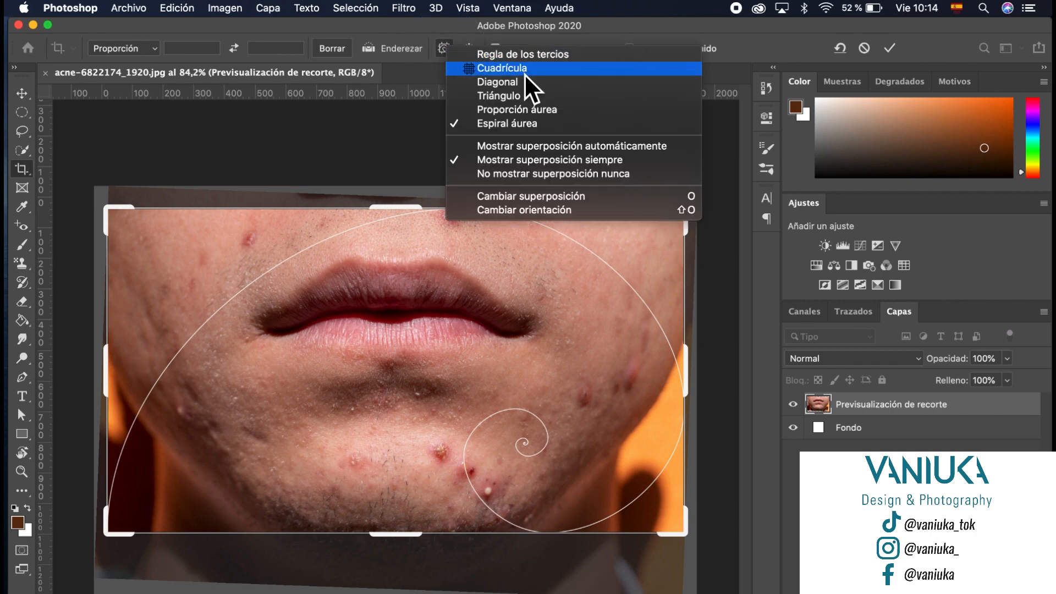
pyautogui.click(523, 74)
pyautogui.click(452, 49)
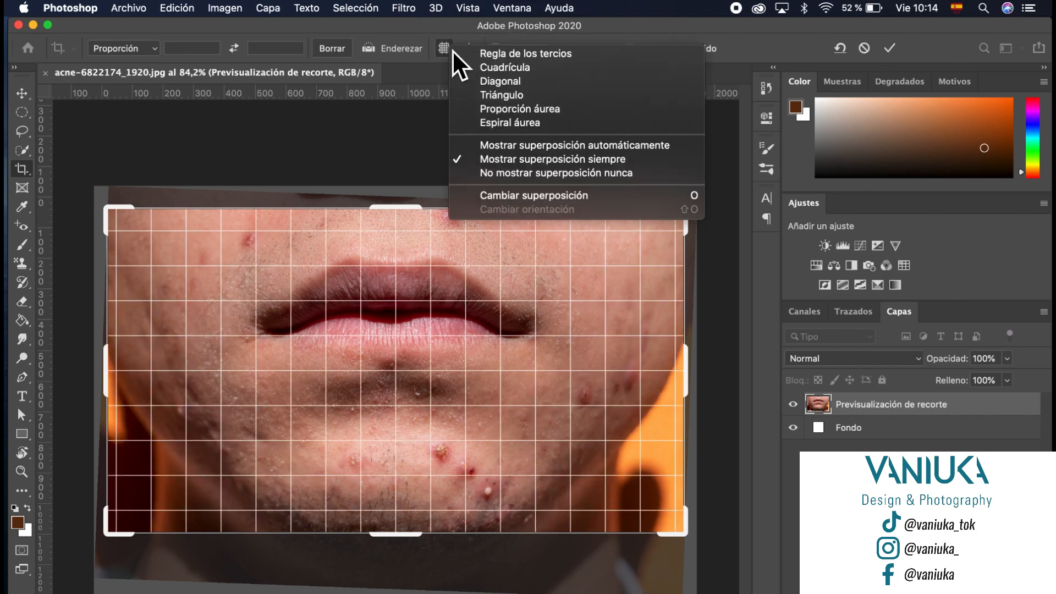
pyautogui.click(517, 62)
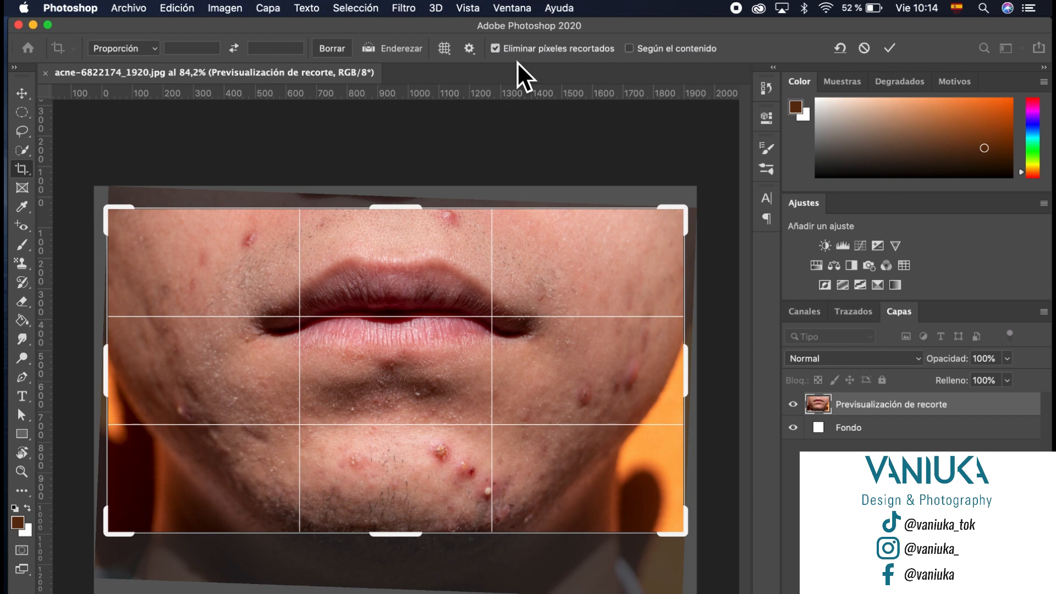
pyautogui.click(470, 49)
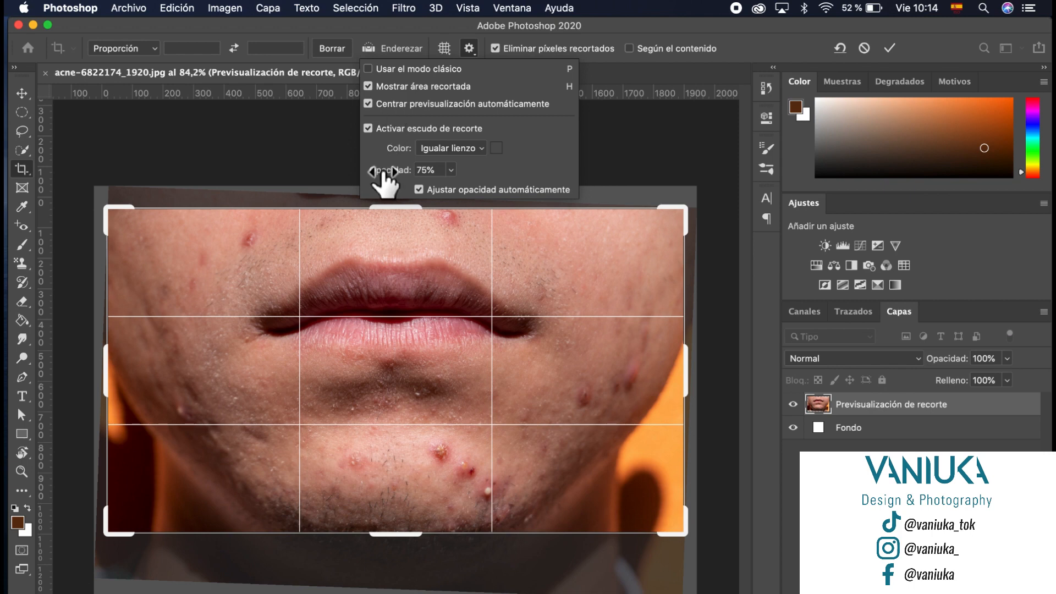
pyautogui.click(481, 38)
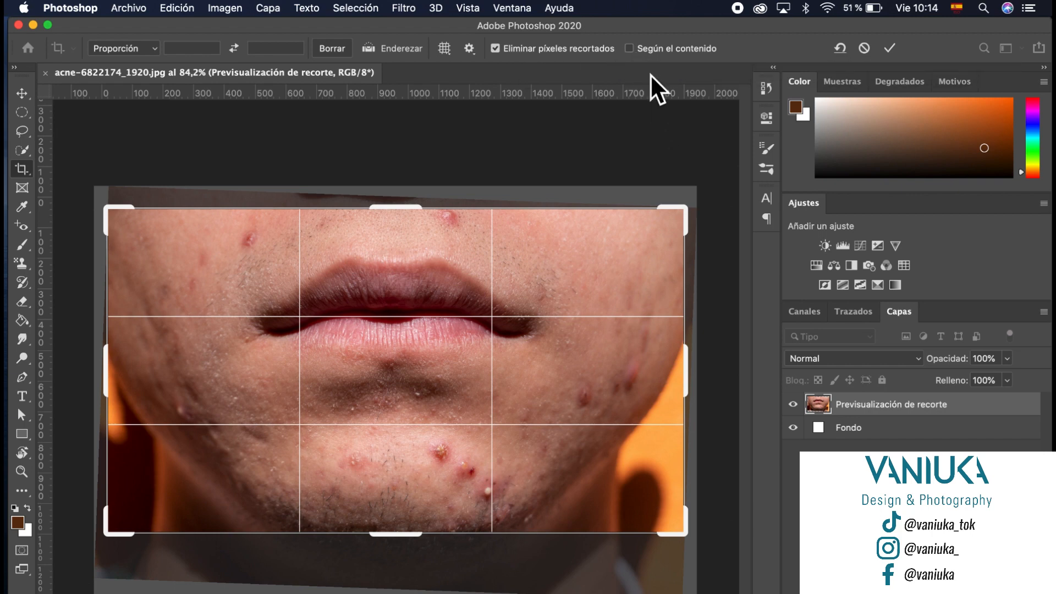
# Step: Enable Content-Aware, widen the crop past the top-right edge, and commit the rotated crop
pyautogui.click(635, 52)
pyautogui.moveTo(684, 209)
pyautogui.mouseDown()
pyautogui.moveTo(683, 219)
pyautogui.moveTo(691, 212)
pyautogui.mouseUp()
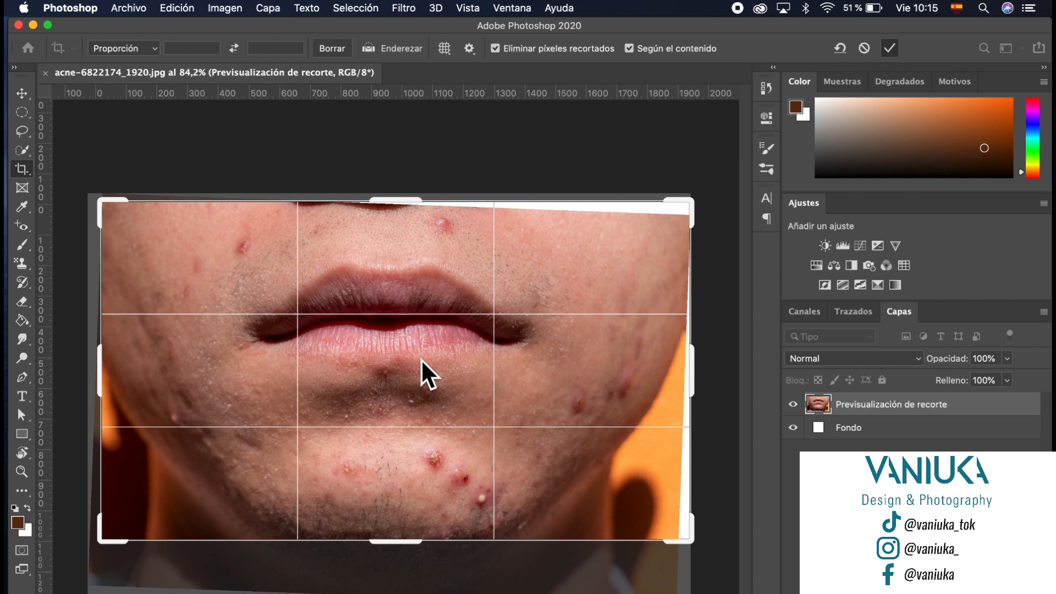
pyautogui.press('Return')
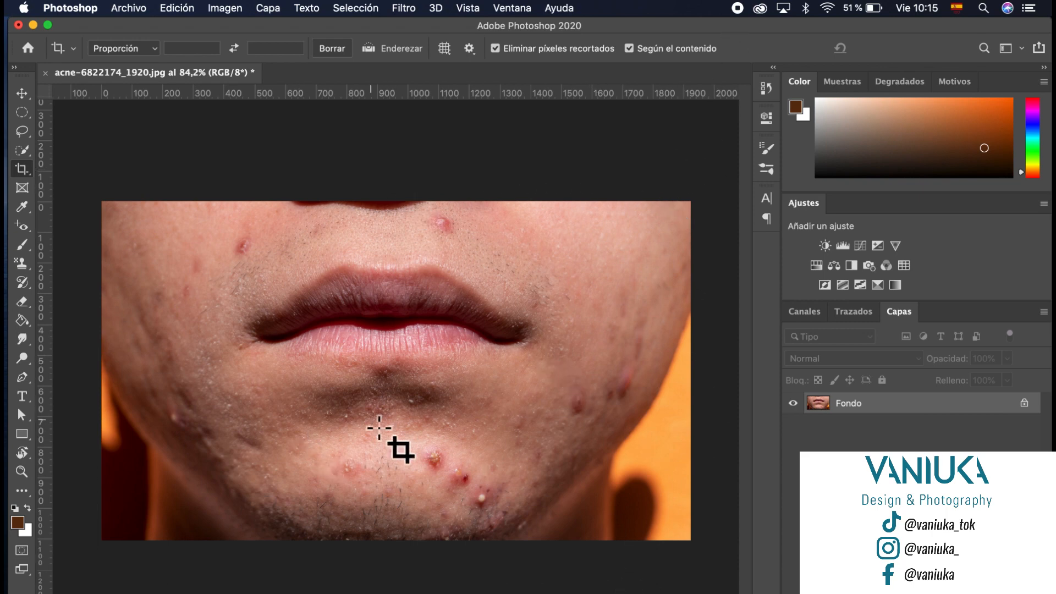
pyautogui.click(28, 194)
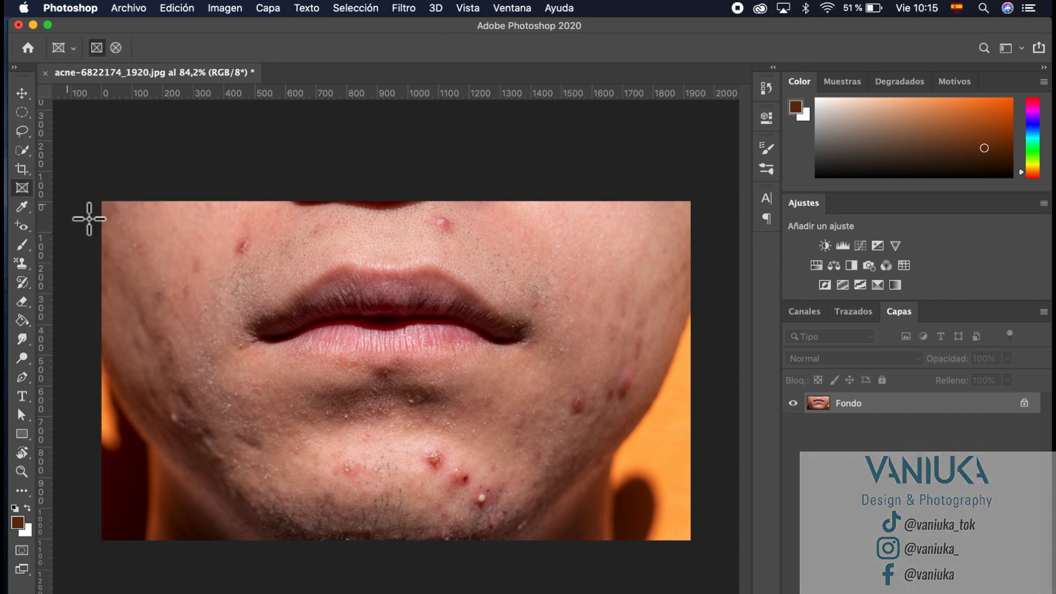
pyautogui.moveTo(139, 233); pyautogui.dragTo(324, 476)
pyautogui.moveTo(378, 253); pyautogui.dragTo(631, 324)
pyautogui.moveTo(458, 371); pyautogui.dragTo(631, 499)
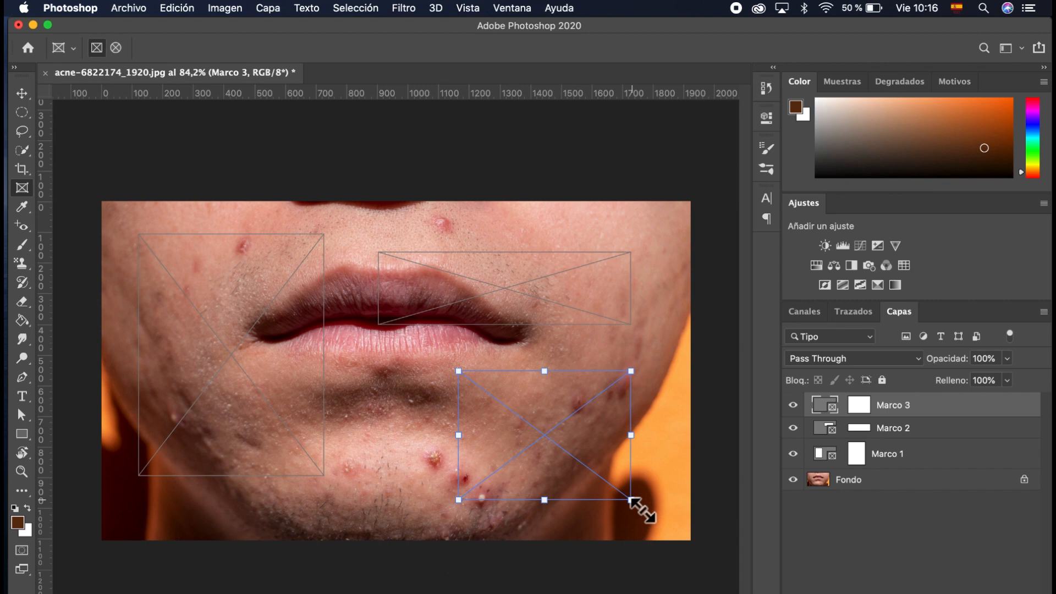
pyautogui.press('super+z')
pyautogui.press('super+z')
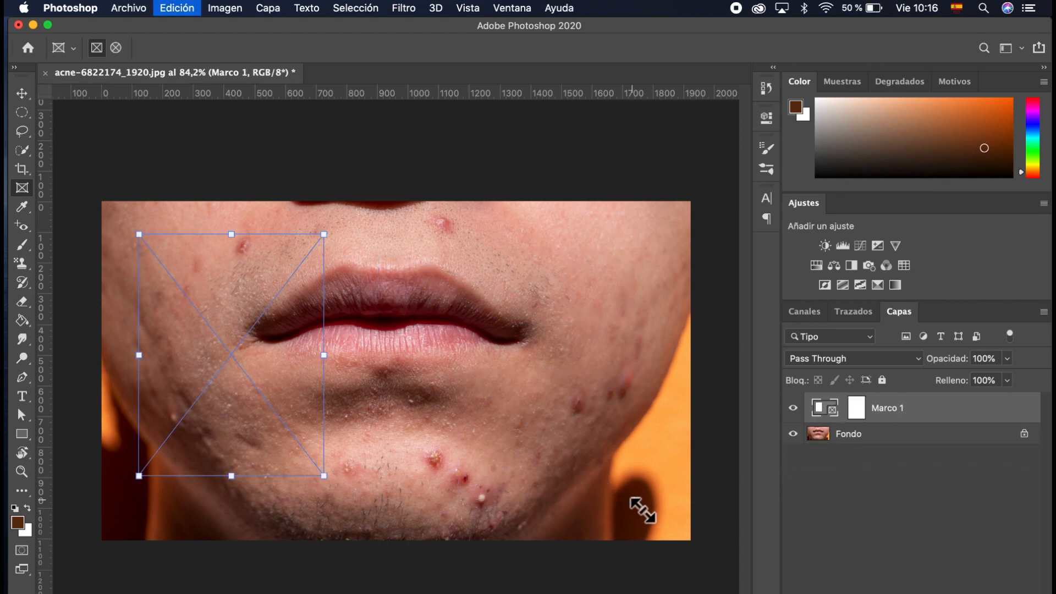
pyautogui.press('super+z')
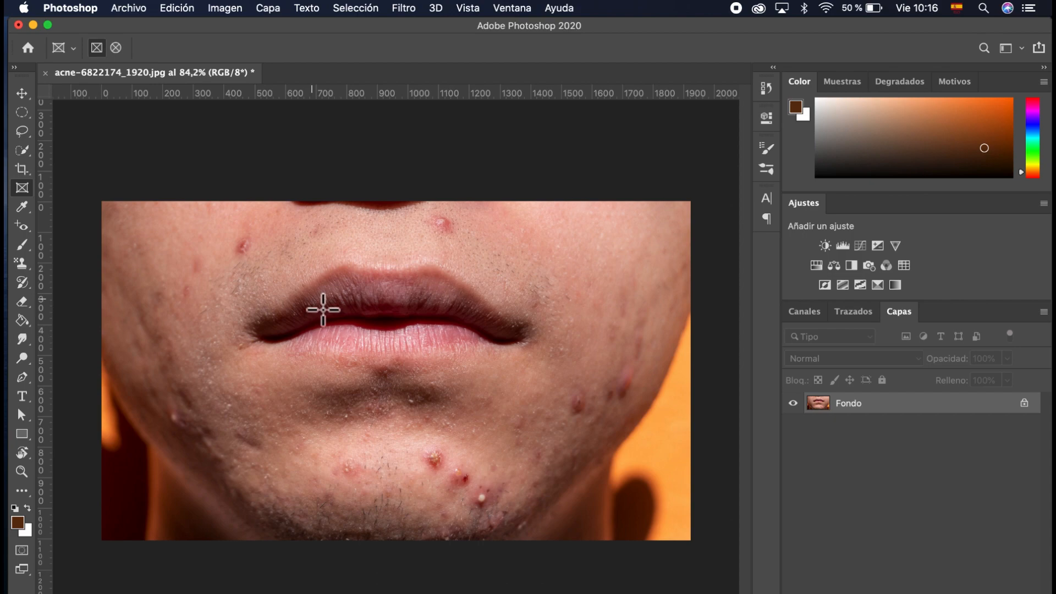
# Step: With the Eyedropper, sample the lips and cheek, settling on a pale pink cheek skin tone
pyautogui.click(25, 210)
pyautogui.click(28, 210)
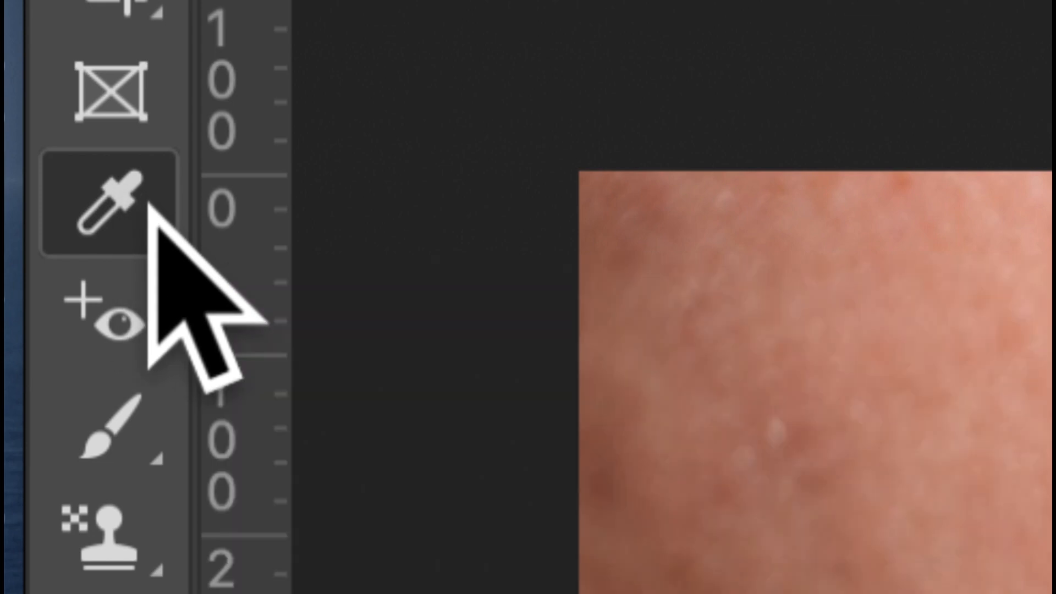
pyautogui.click(160, 237)
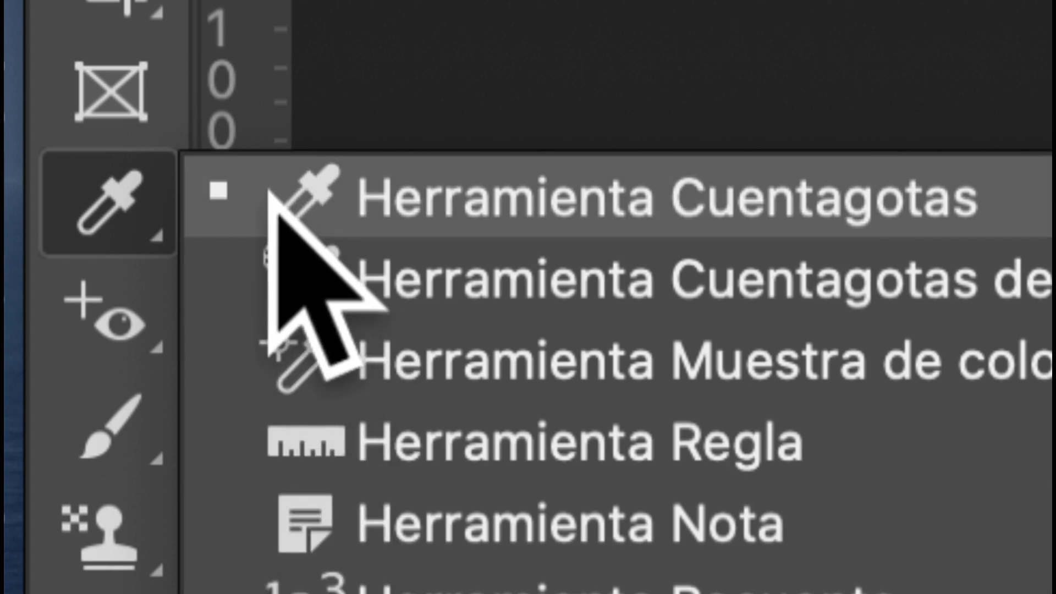
pyautogui.click(119, 225)
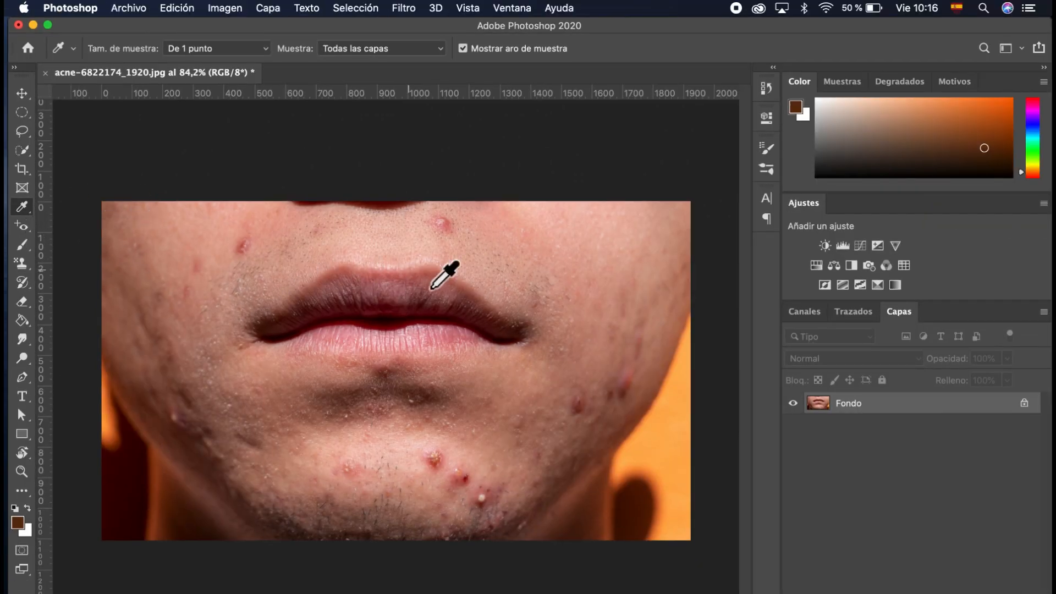
pyautogui.click(391, 272)
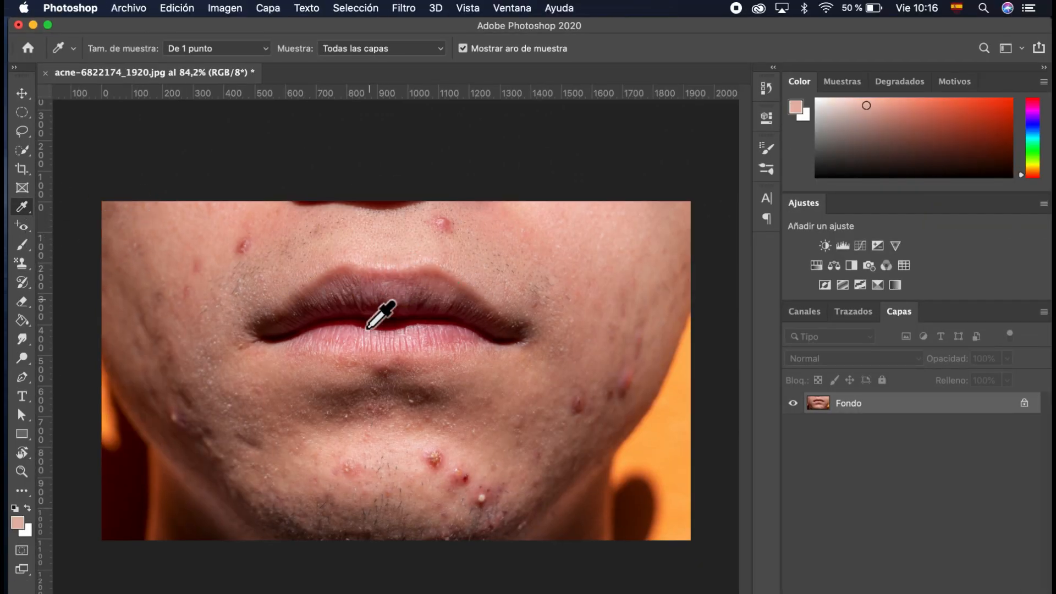
pyautogui.click(305, 409)
pyautogui.moveTo(589, 264)
pyautogui.mouseDown()
pyautogui.moveTo(562, 326)
pyautogui.moveTo(559, 383)
pyautogui.moveTo(574, 283)
pyautogui.moveTo(562, 315)
pyautogui.moveTo(482, 350)
pyautogui.mouseUp()
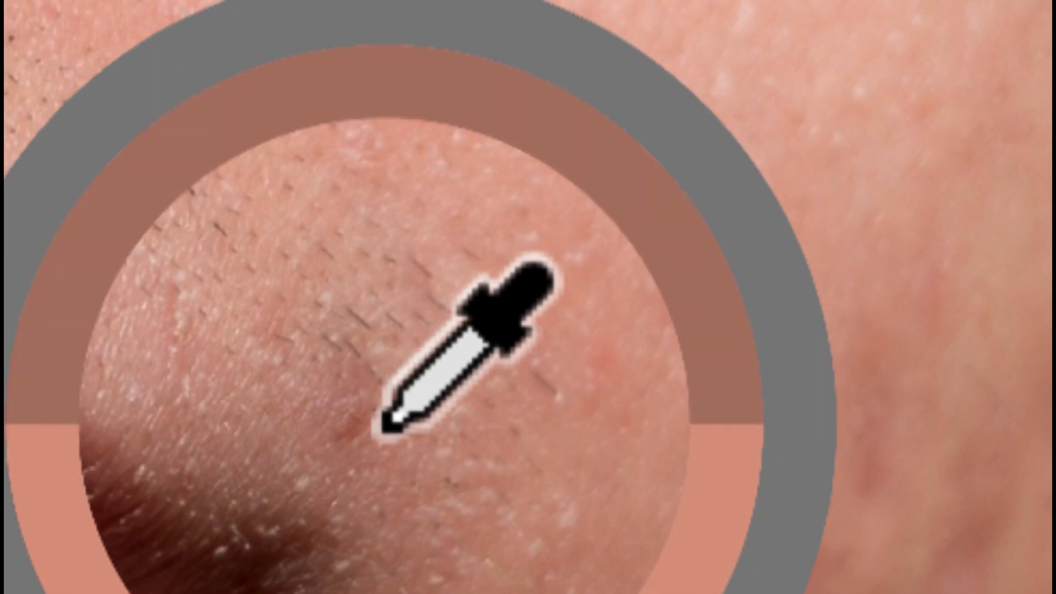
pyautogui.moveTo(385, 426); pyautogui.dragTo(374, 434)
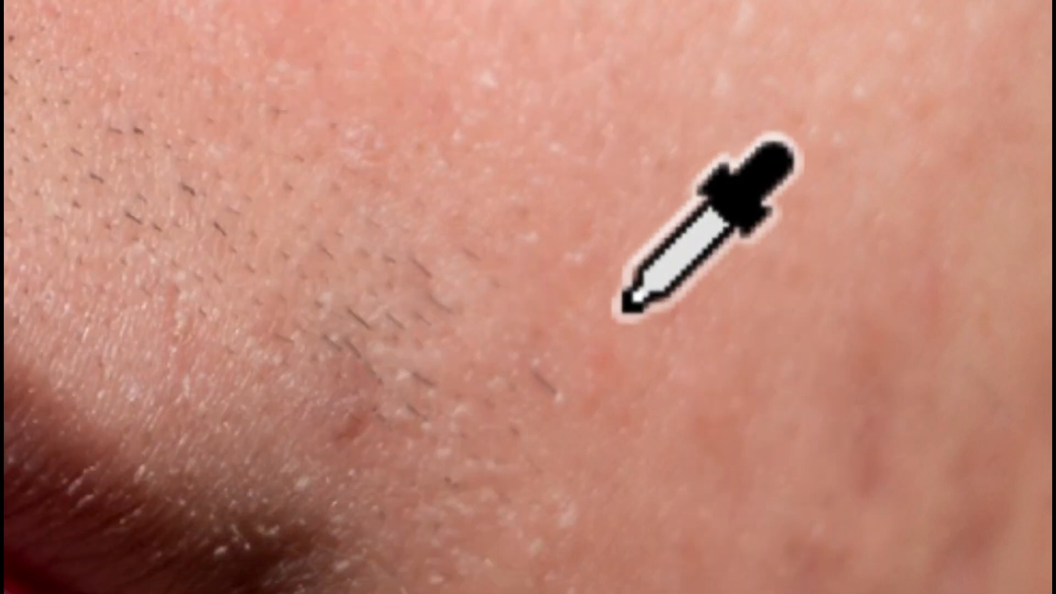
pyautogui.moveTo(625, 308); pyautogui.dragTo(581, 363)
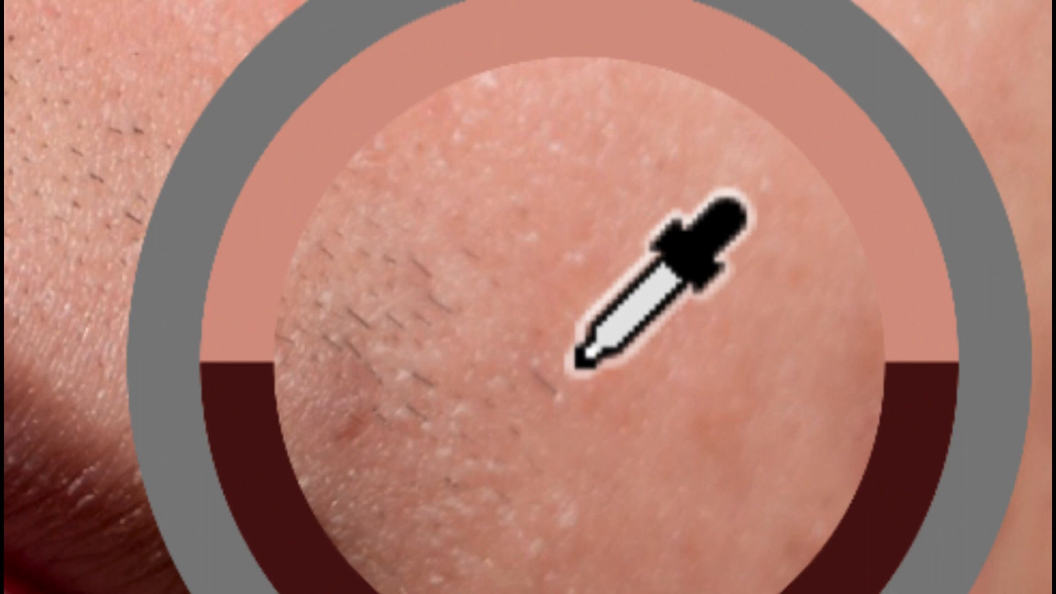
pyautogui.moveTo(577, 363); pyautogui.dragTo(578, 363)
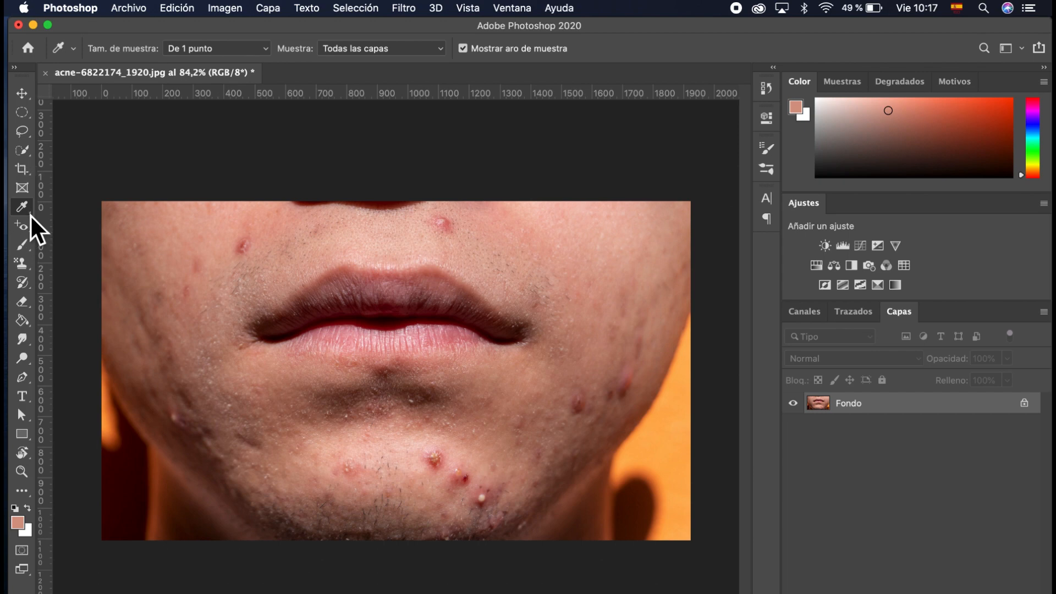
# Step: Switch to the Spot Healing Brush, content-aware with a 26-px brush
pyautogui.click(31, 230)
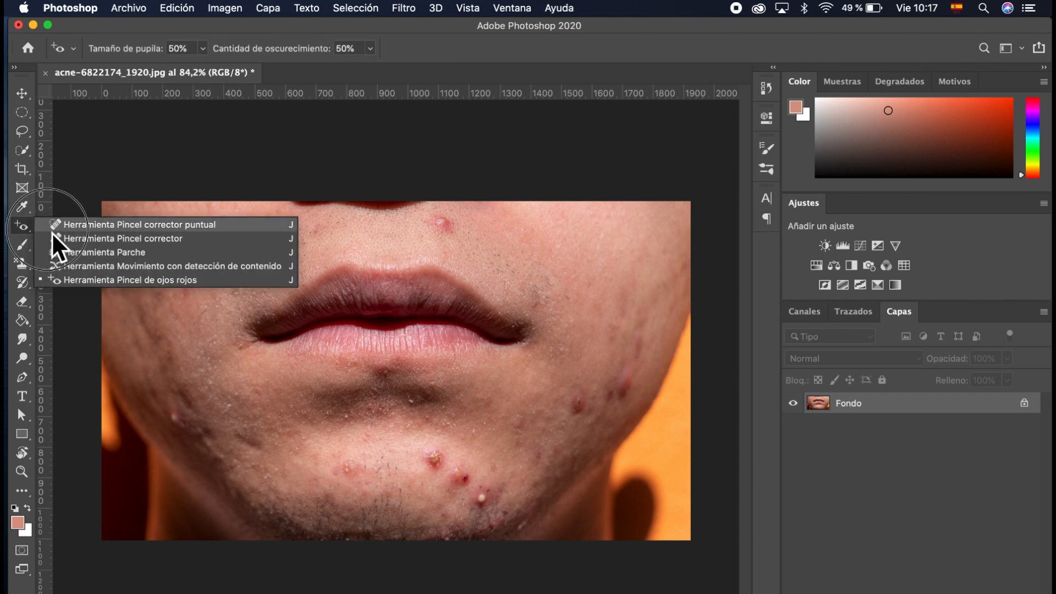
pyautogui.click(49, 230)
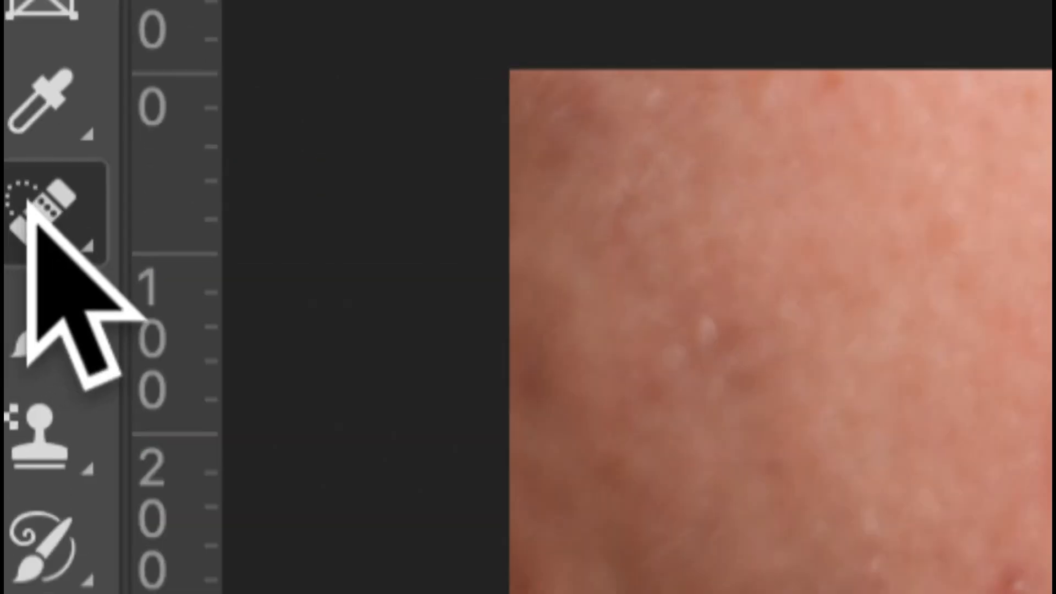
pyautogui.click(22, 229)
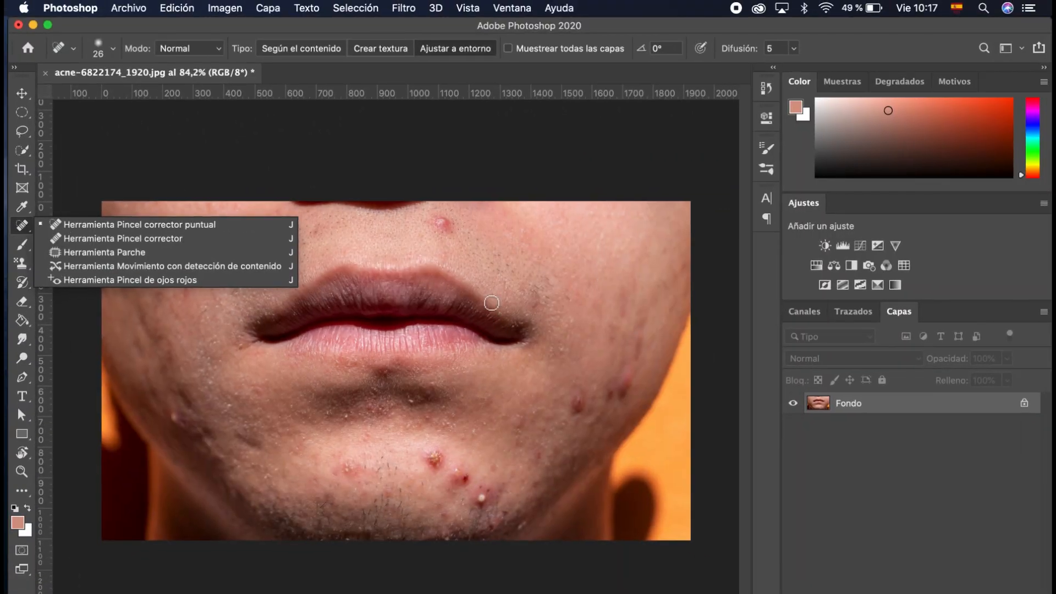
pyautogui.click(443, 231)
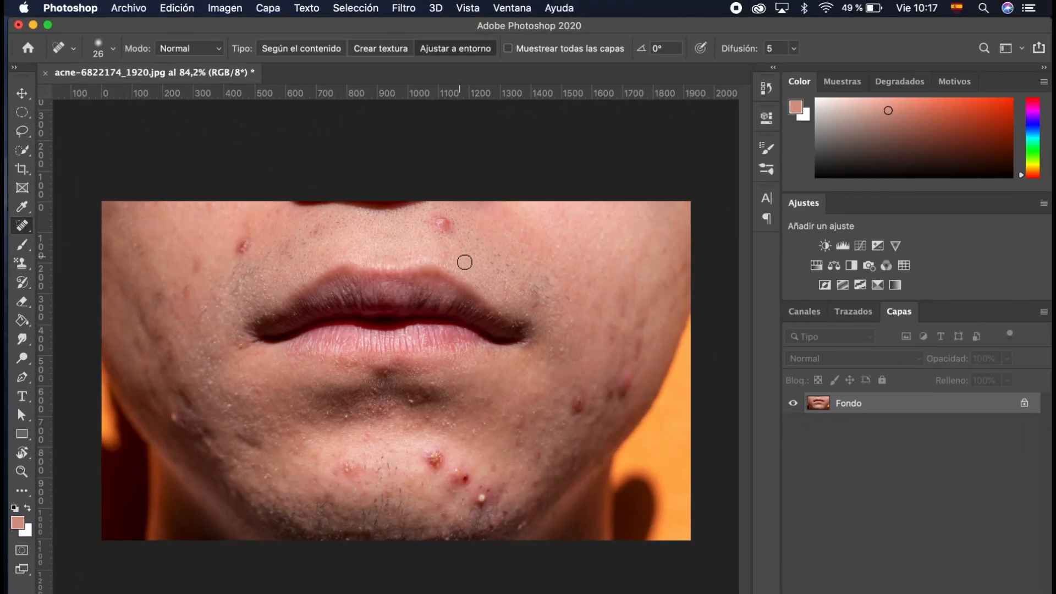
pyautogui.scroll(6, 430, 254)
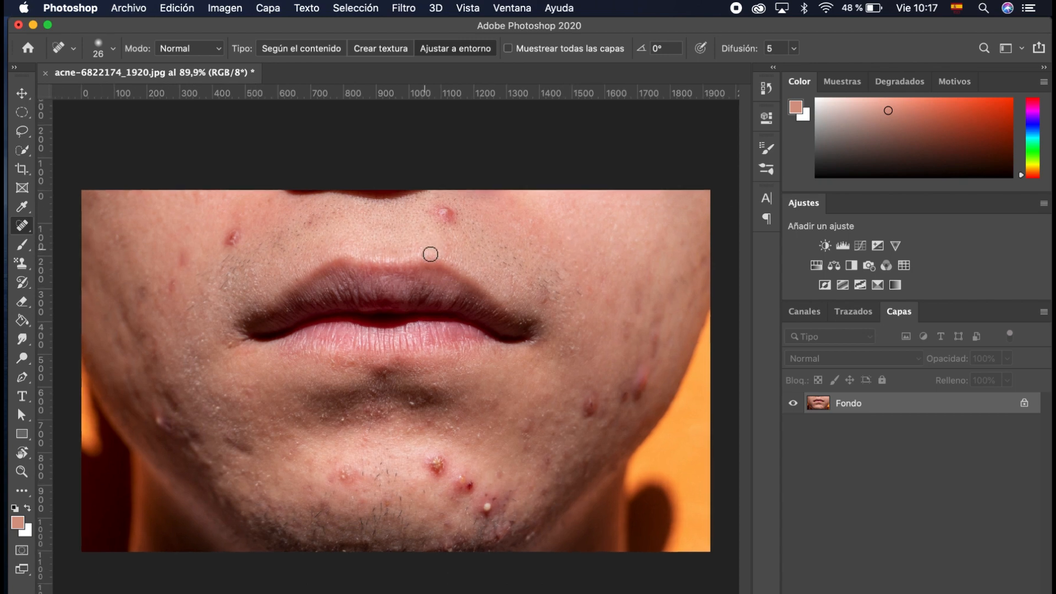
pyautogui.scroll(1, 430, 254)
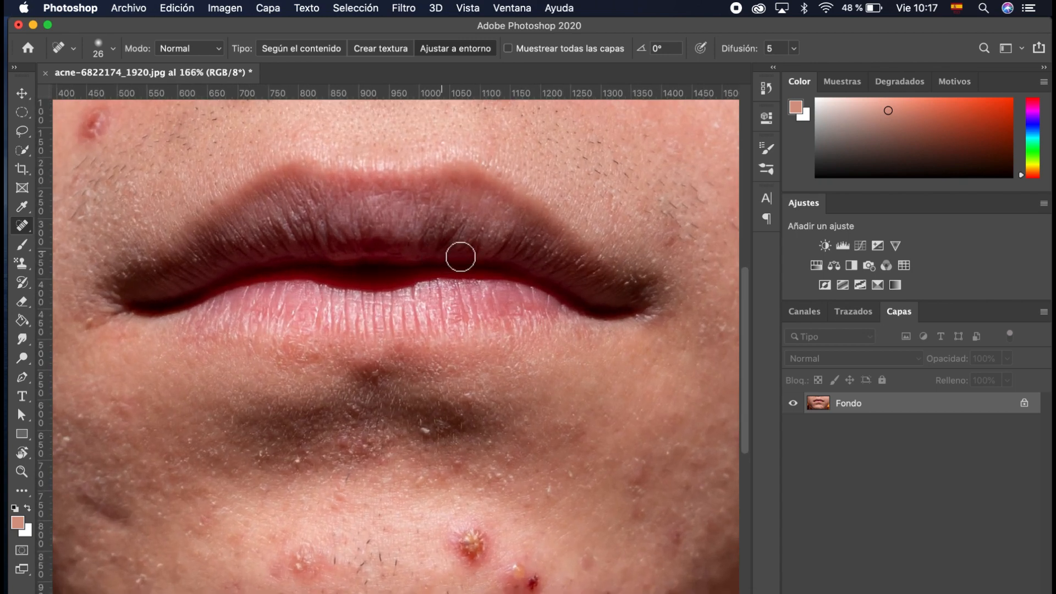
pyautogui.press('z')
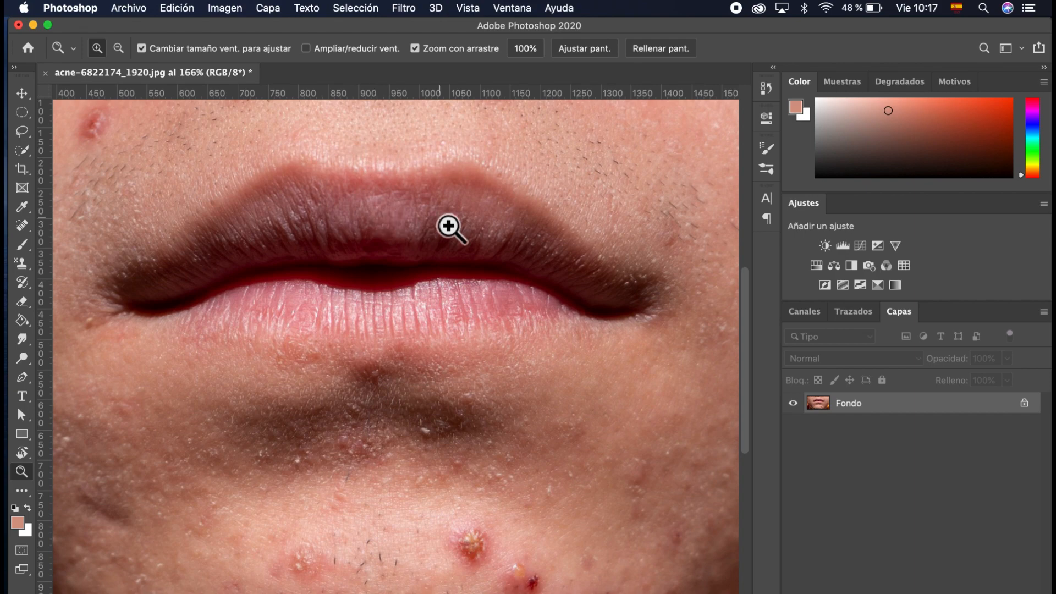
pyautogui.click(420, 222)
pyautogui.click(400, 200)
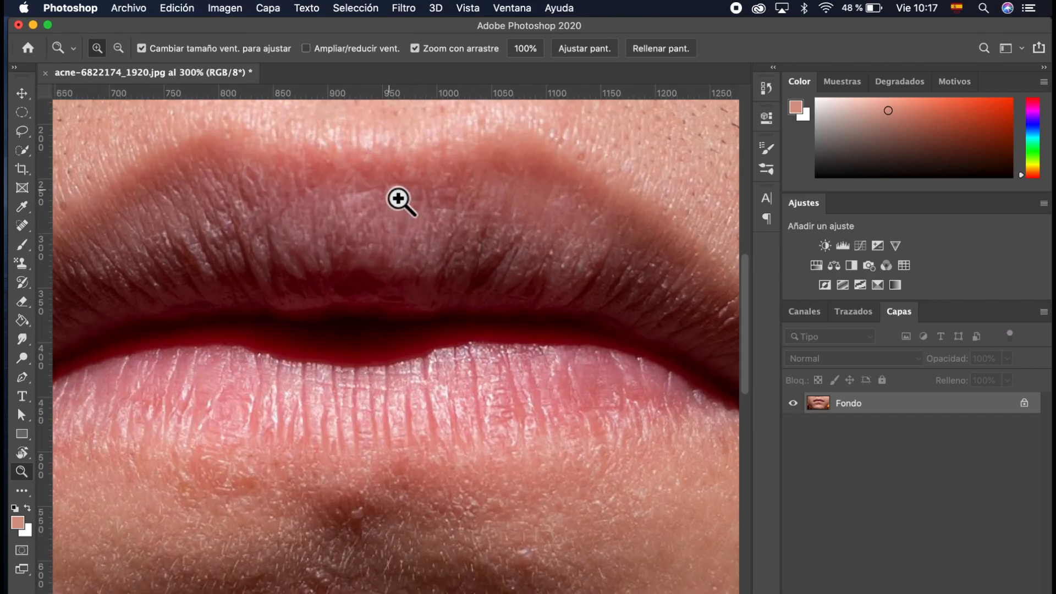
pyautogui.scroll(-6, 413, 194)
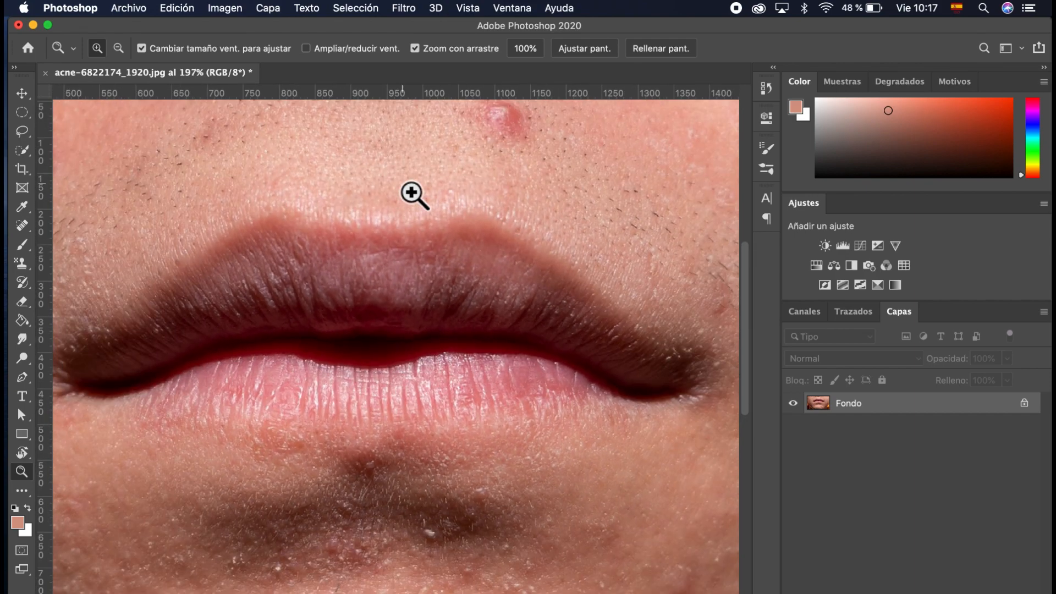
pyautogui.scroll(-3, 418, 190)
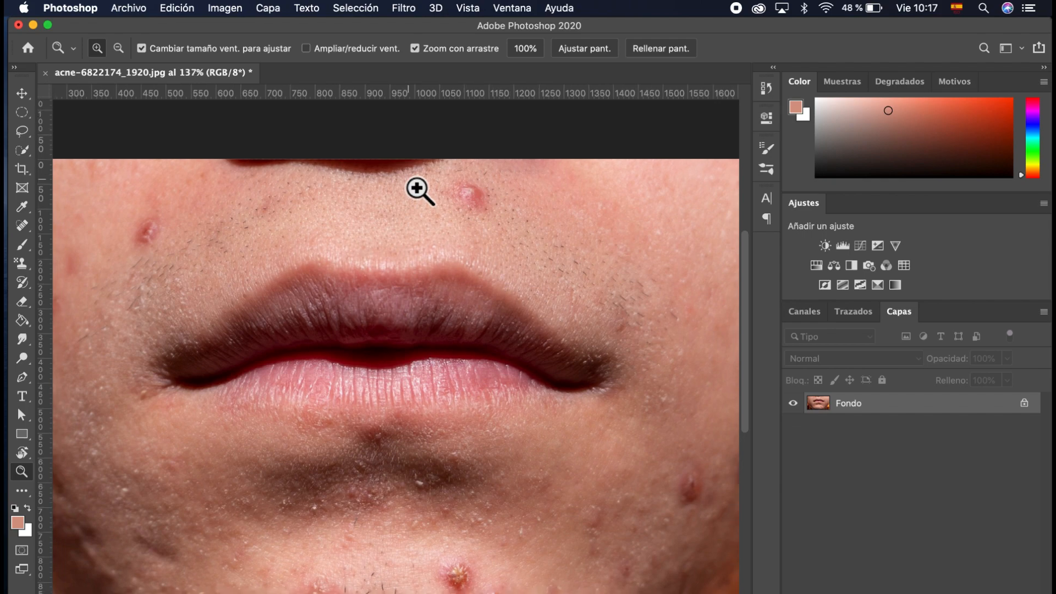
pyautogui.scroll(4, 418, 190)
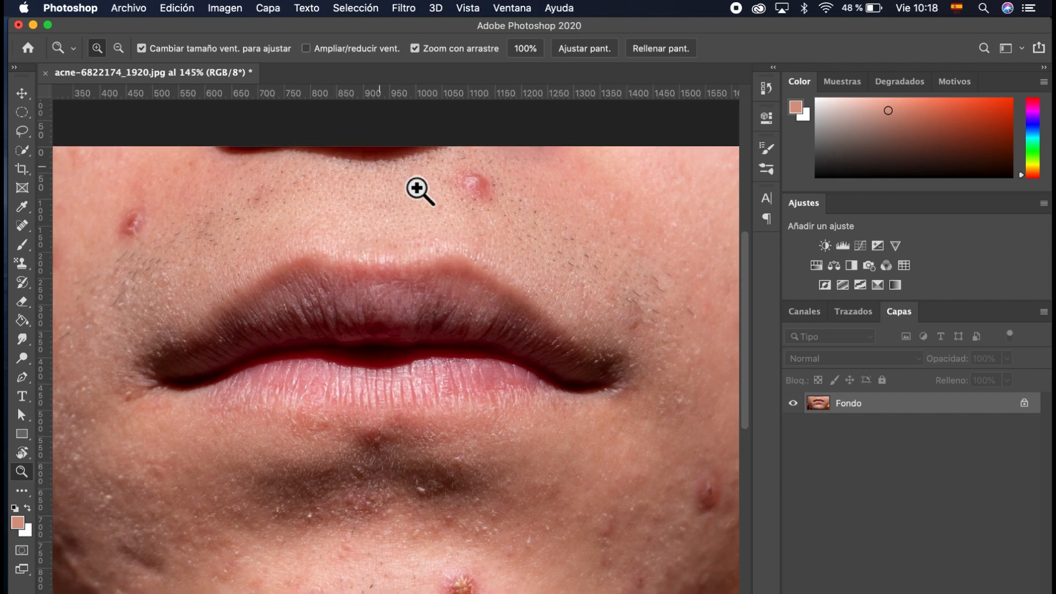
pyautogui.scroll(-3, 420, 189)
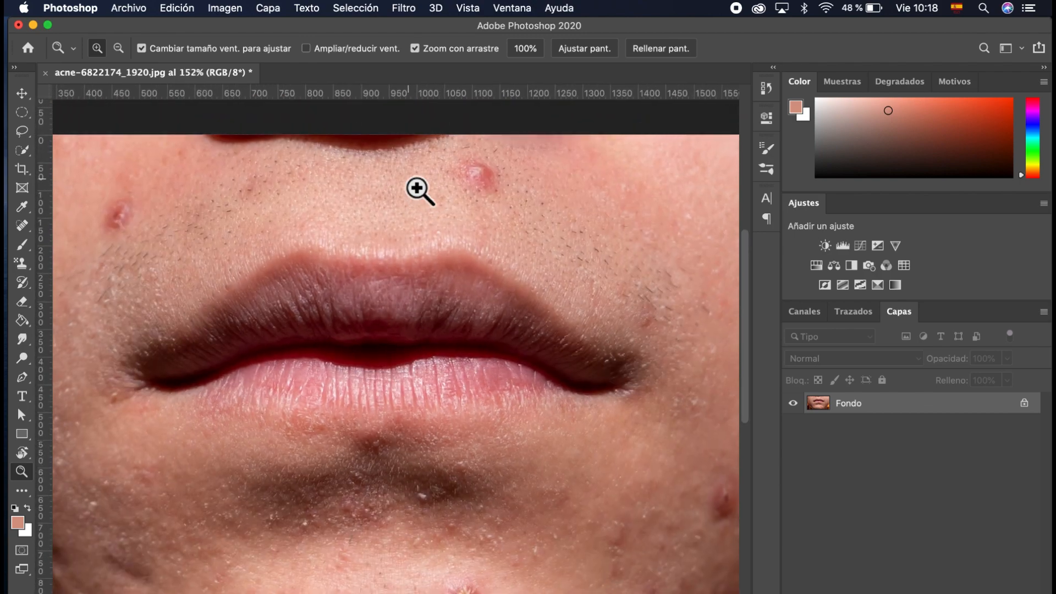
pyautogui.scroll(2, 420, 189)
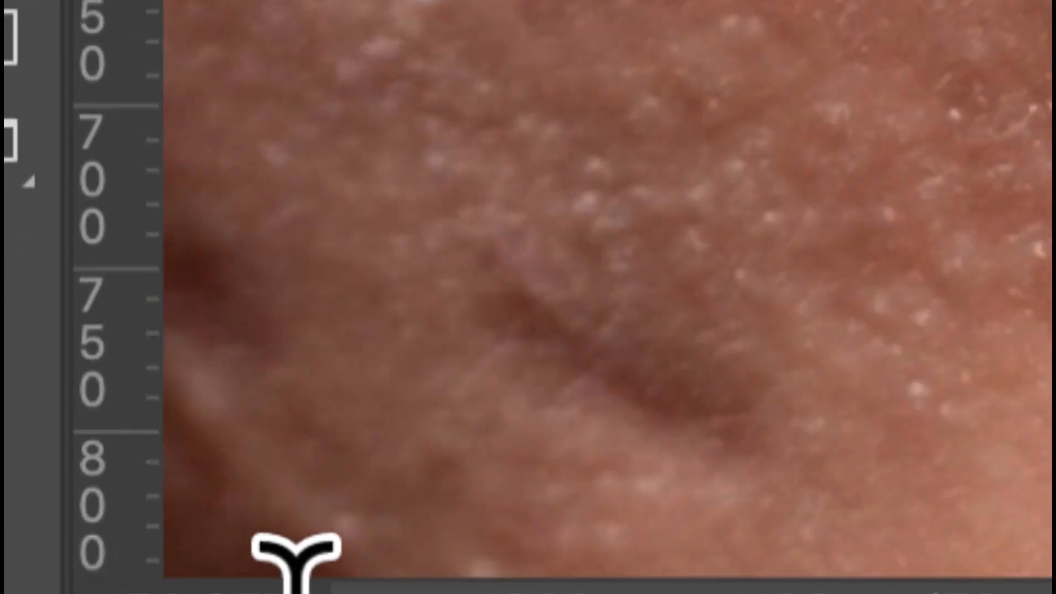
pyautogui.moveTo(275, 588)
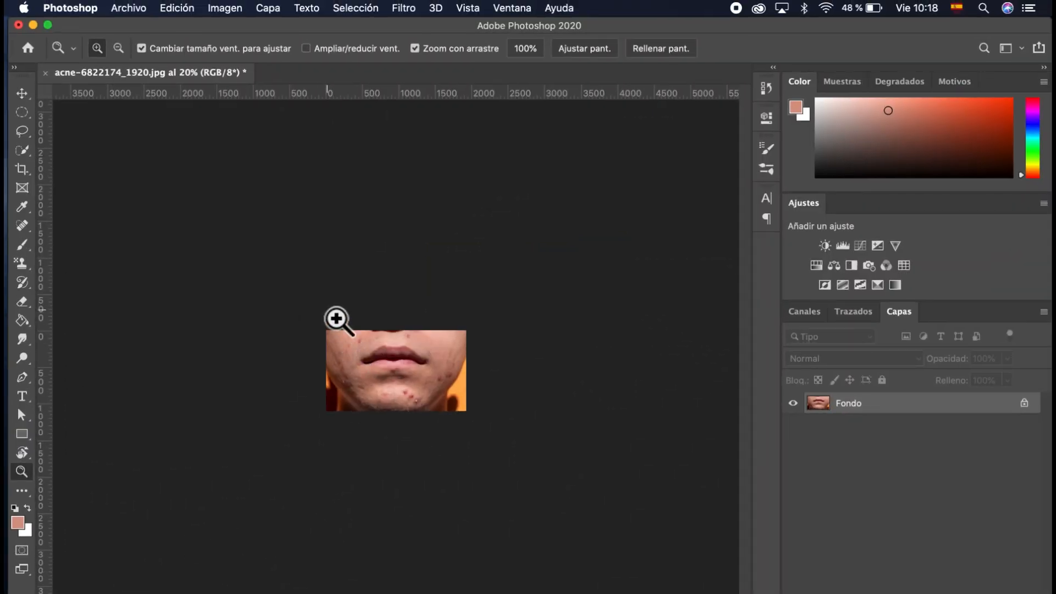
pyautogui.click(374, 369)
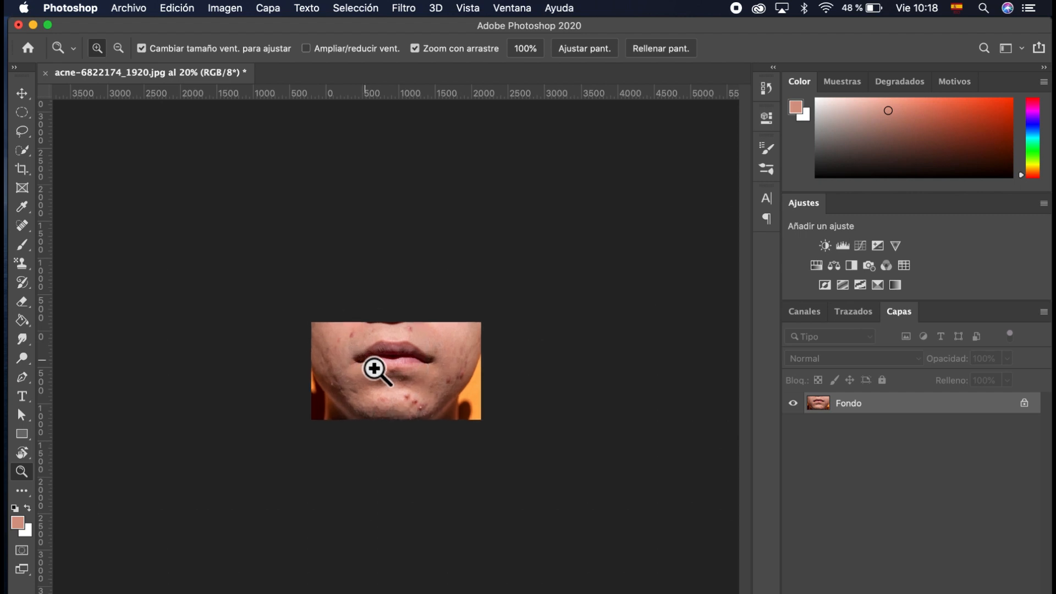
pyautogui.click(374, 368)
pyautogui.click(374, 368)
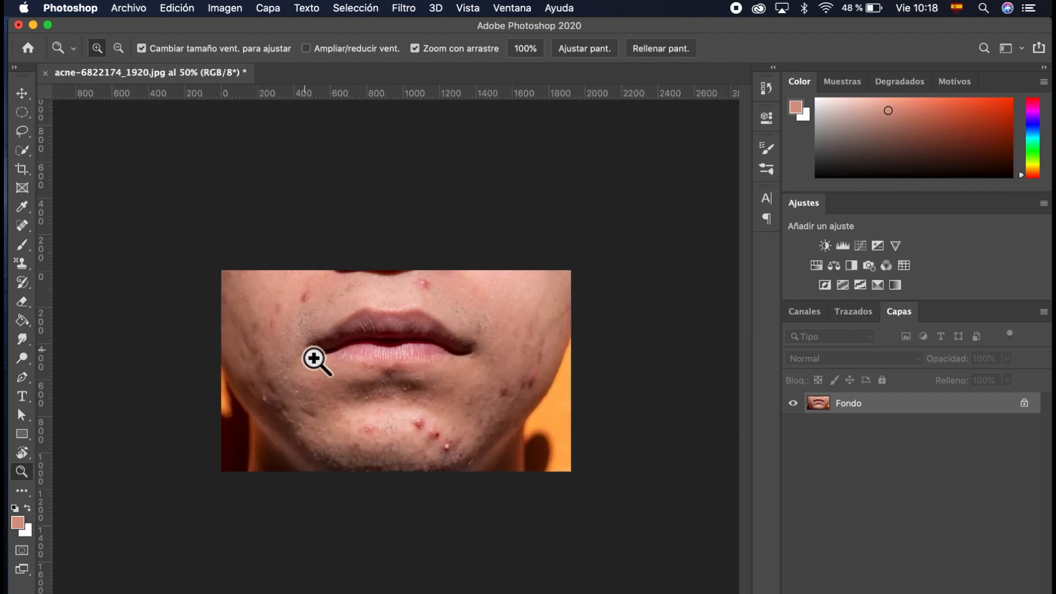
pyautogui.press('alt')
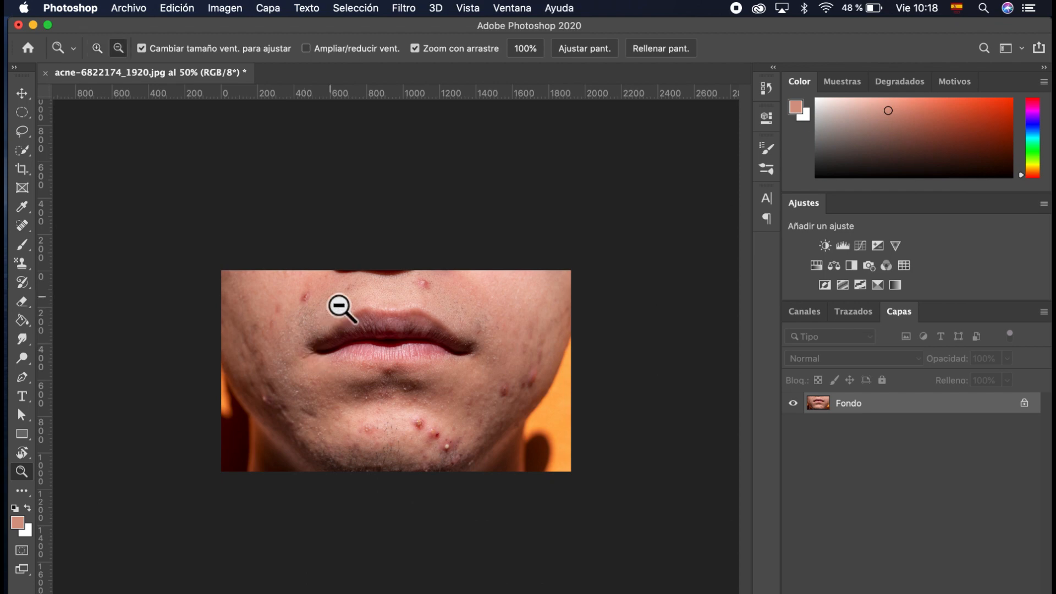
pyautogui.click(358, 331)
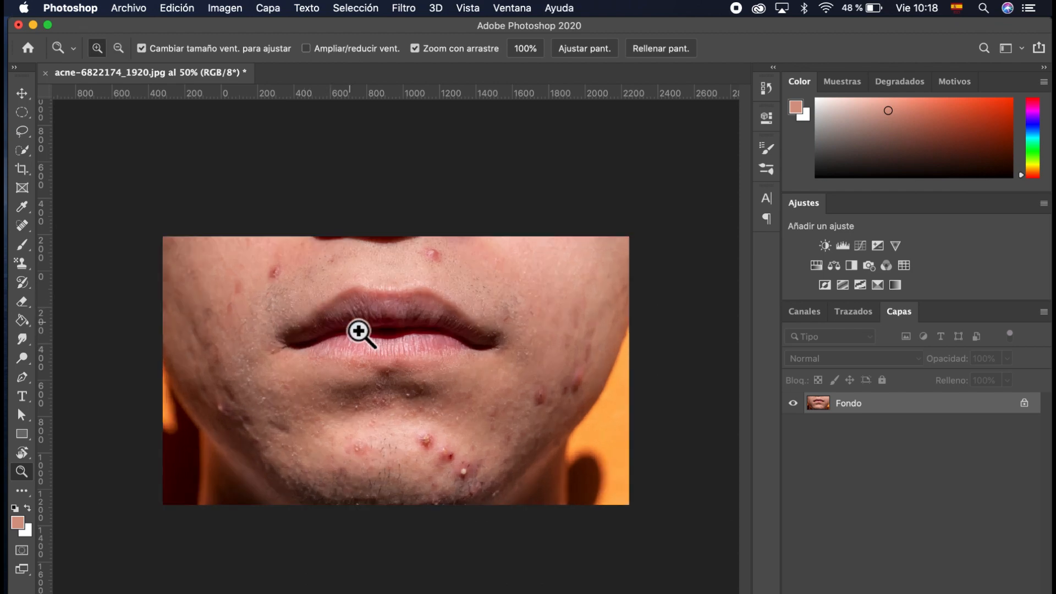
pyautogui.click(330, 322)
pyautogui.press('alt')
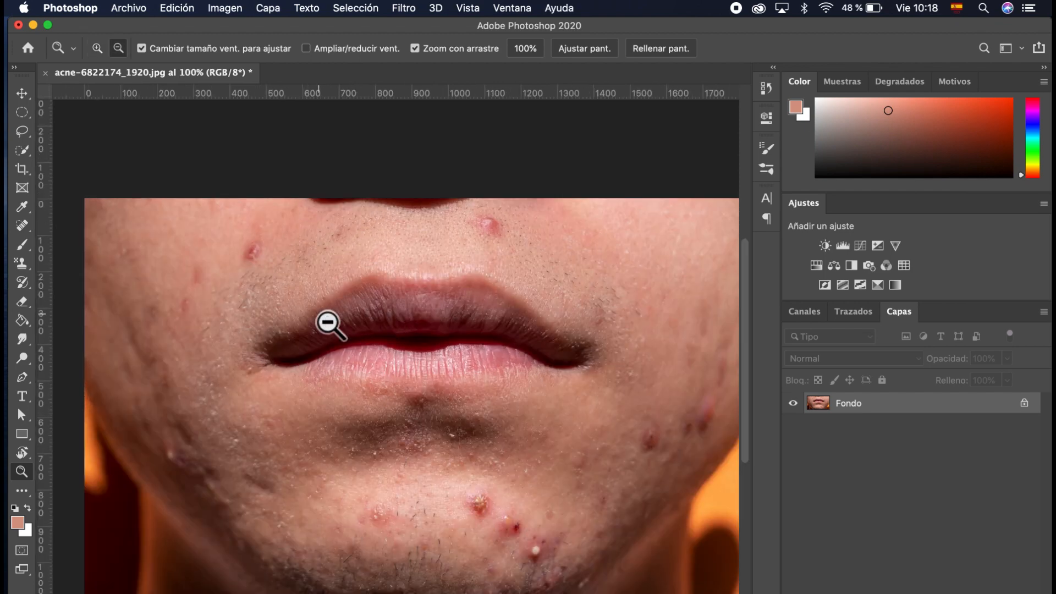
pyautogui.click(328, 323)
pyautogui.click(328, 322)
pyautogui.click(330, 323)
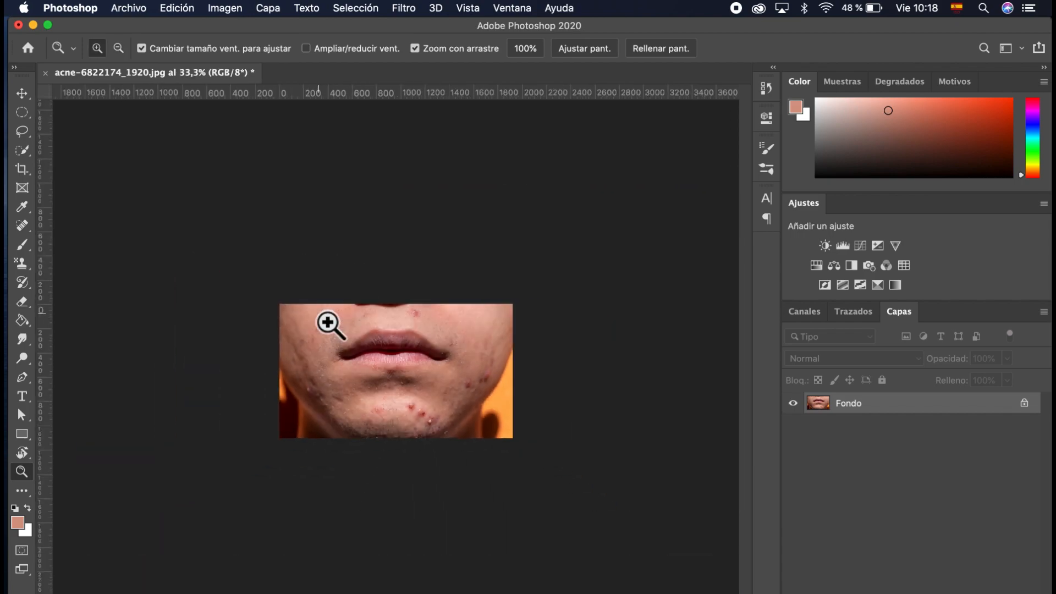
pyautogui.click(417, 374)
pyautogui.click(416, 374)
pyautogui.click(416, 374)
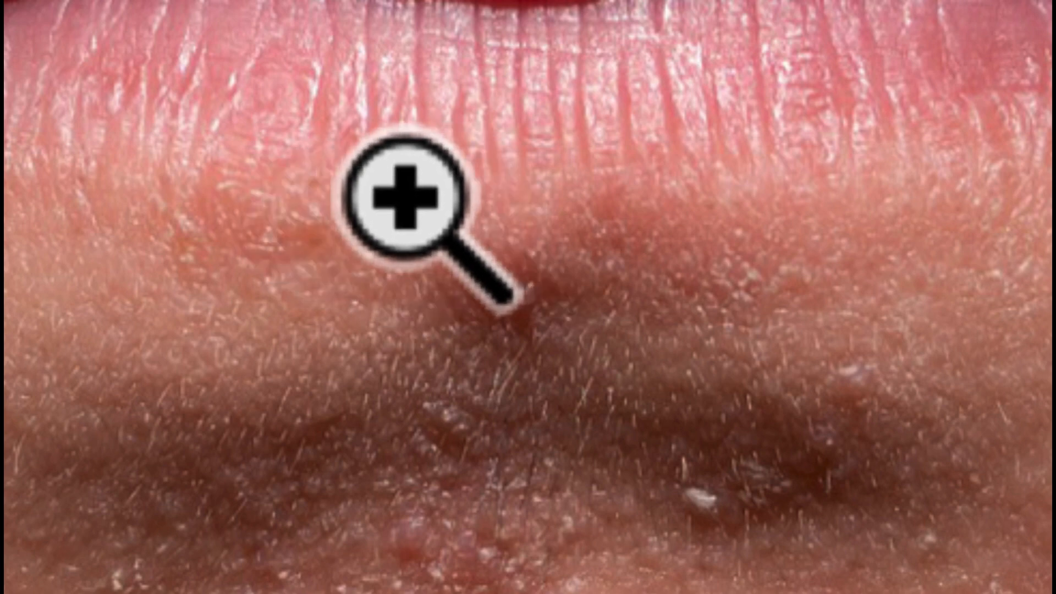
pyautogui.press('alt')
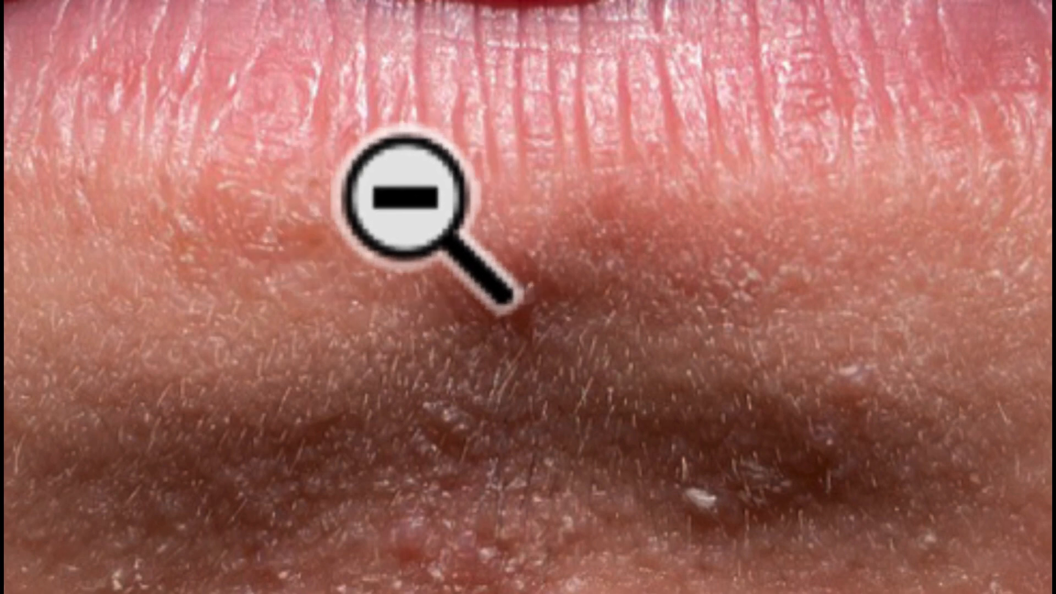
pyautogui.press('alt')
pyautogui.keyDown('alt'); pyautogui.click(406, 197); pyautogui.keyUp('alt')
pyautogui.keyDown('alt'); pyautogui.click(405, 196); pyautogui.keyUp('alt')
pyautogui.keyDown('alt'); pyautogui.click(406, 196); pyautogui.keyUp('alt')
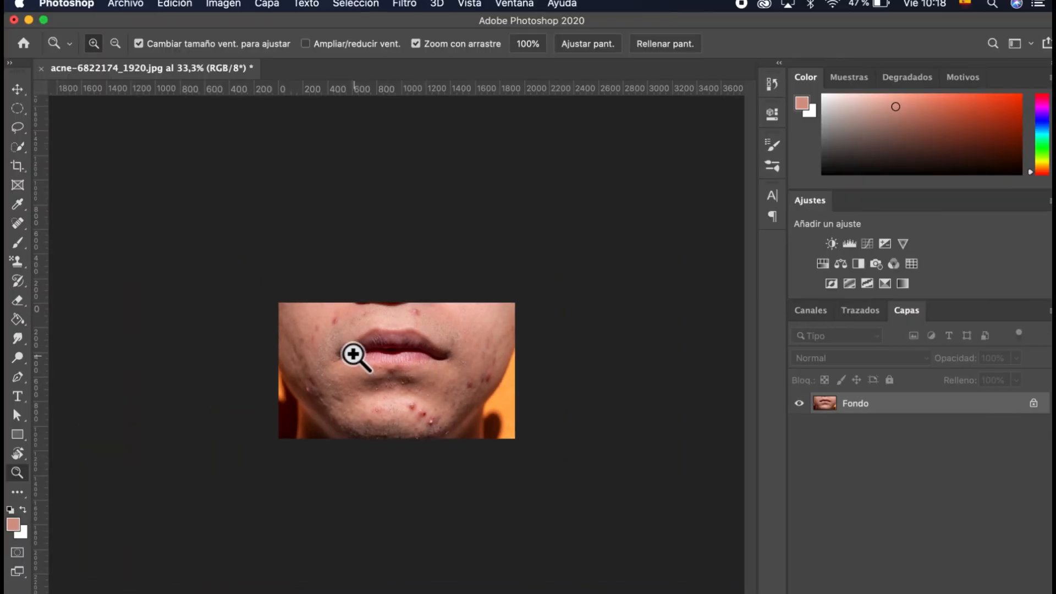
pyautogui.click(534, 236)
pyautogui.click(533, 236)
pyautogui.click(363, 363)
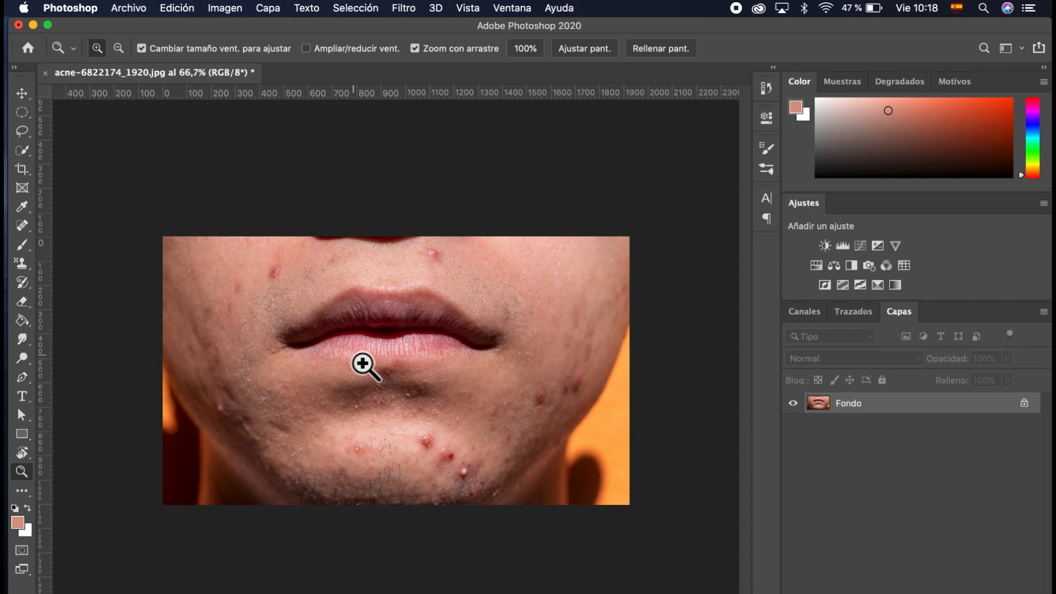
pyautogui.click(364, 364)
pyautogui.click(364, 364)
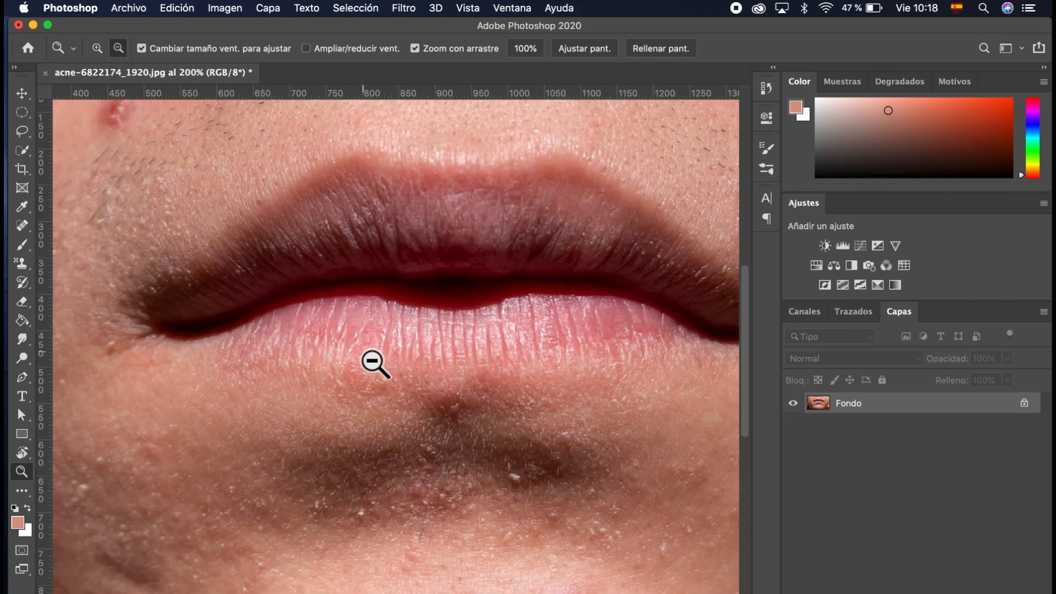
pyautogui.keyDown('alt'); pyautogui.click(372, 361); pyautogui.keyUp('alt')
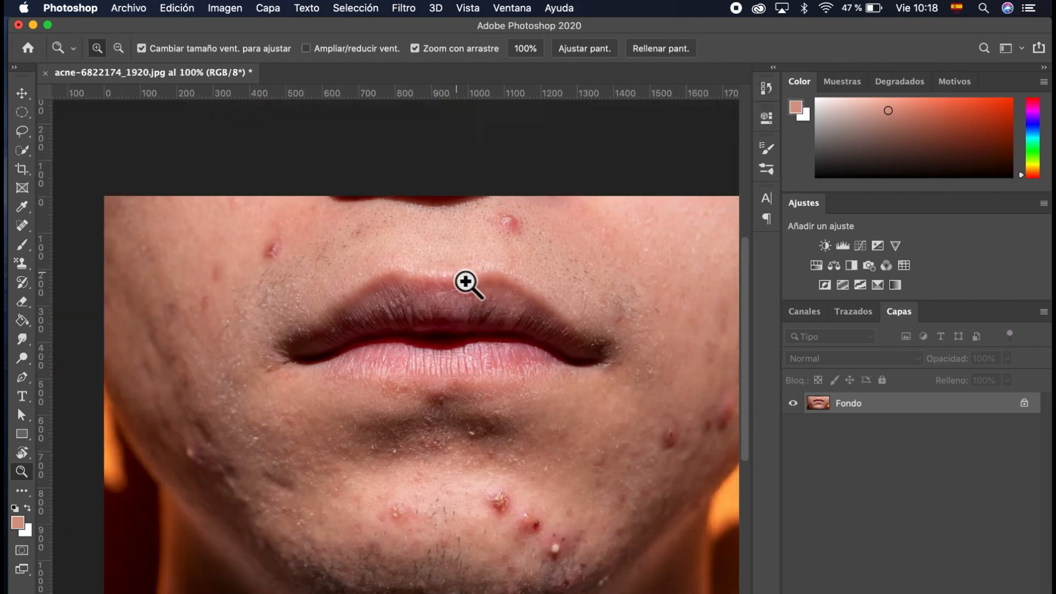
pyautogui.moveTo(467, 282); pyautogui.dragTo(466, 283)
pyautogui.hscroll(1, 466, 282)
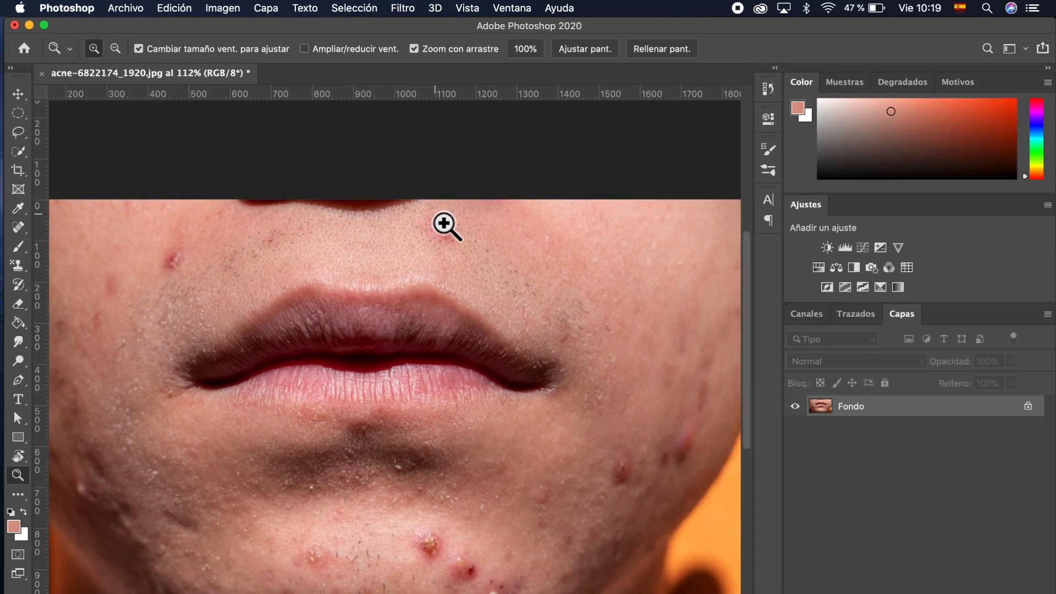
# Step: Switch to Move (V), duplicate Fondo as Capa 1 with Cmd+J, and hide Fondo
pyautogui.press('v')
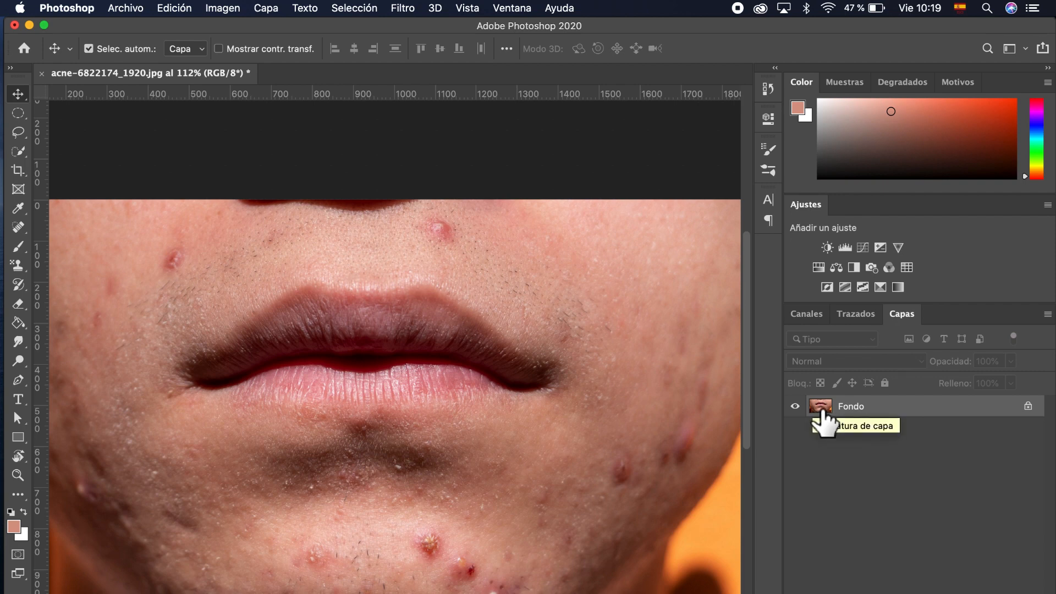
pyautogui.press('super')
pyautogui.press('super')
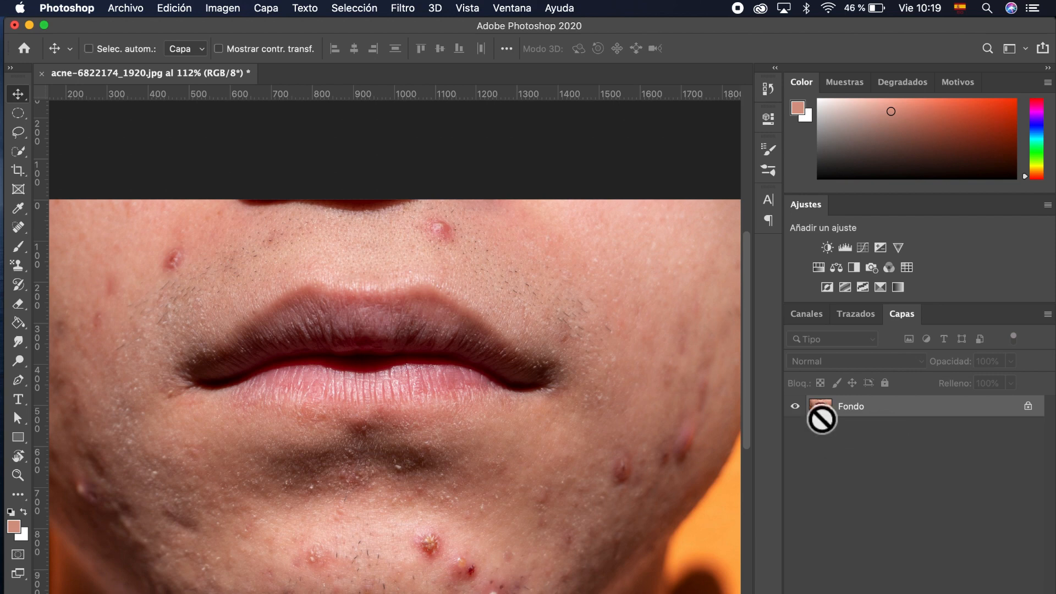
pyautogui.press('super+j')
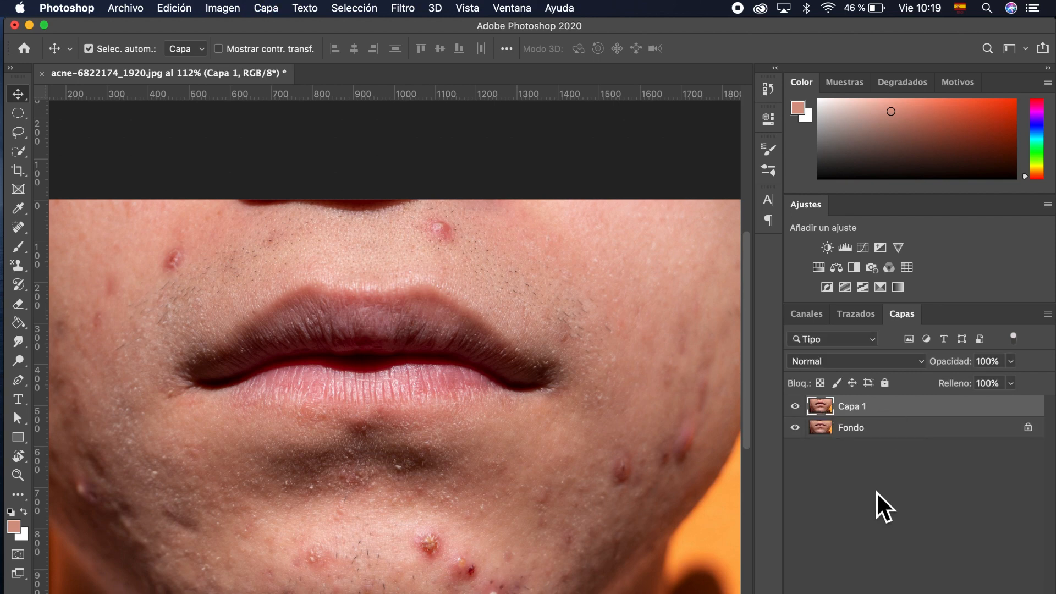
pyautogui.click(796, 429)
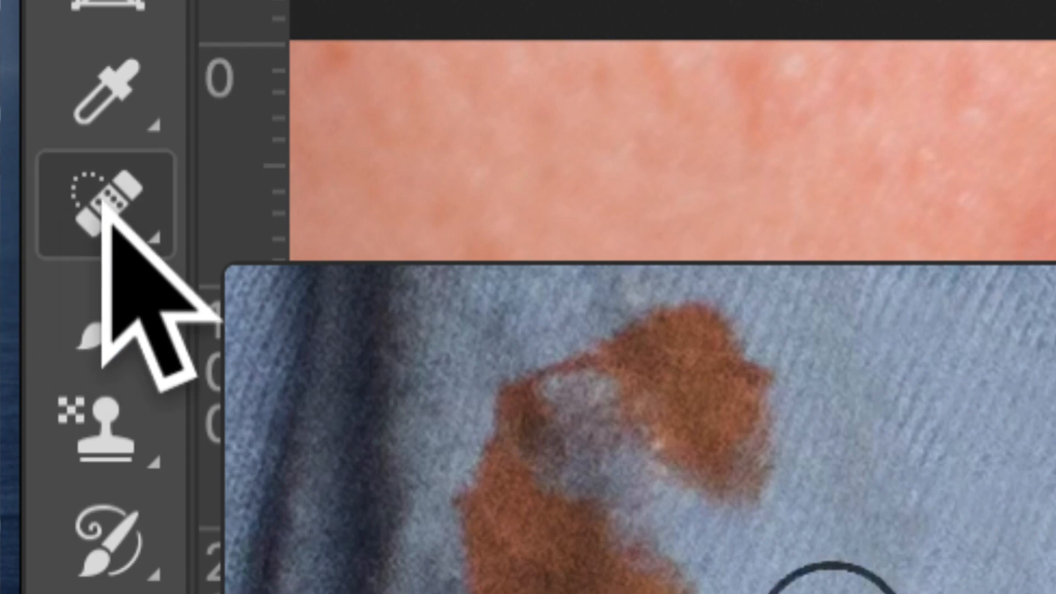
# Step: Reselect the Spot Healing Brush (J) for Capa 1, content-aware at size 26
pyautogui.click(17, 201)
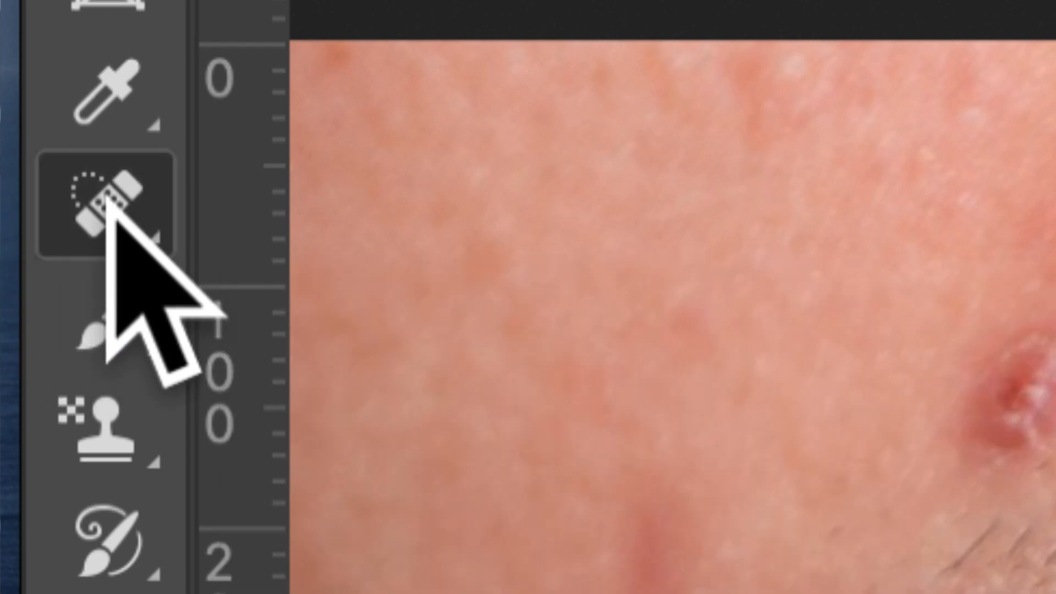
pyautogui.click(107, 199)
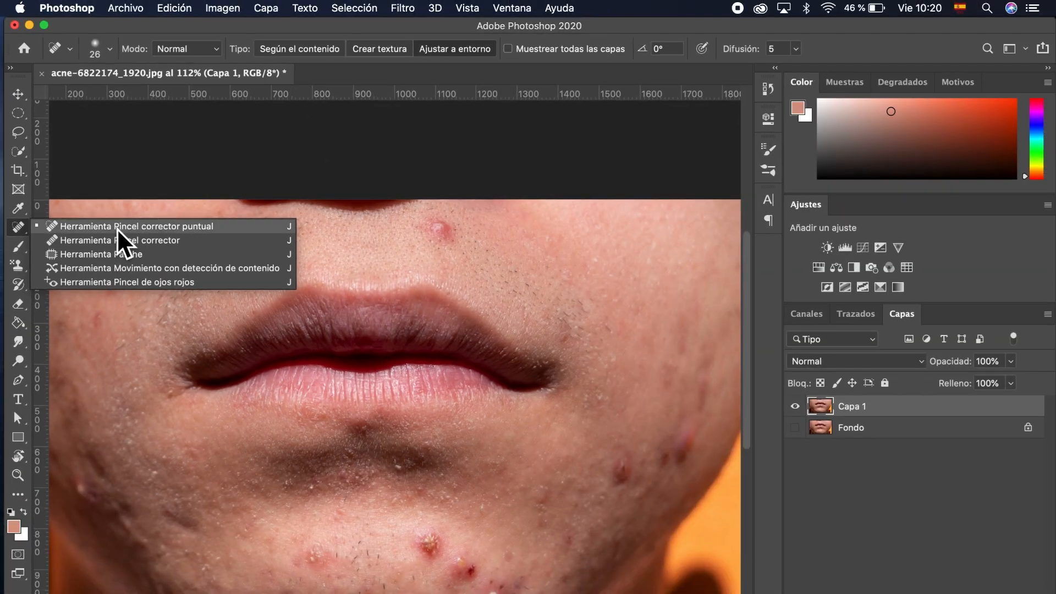
pyautogui.click(120, 232)
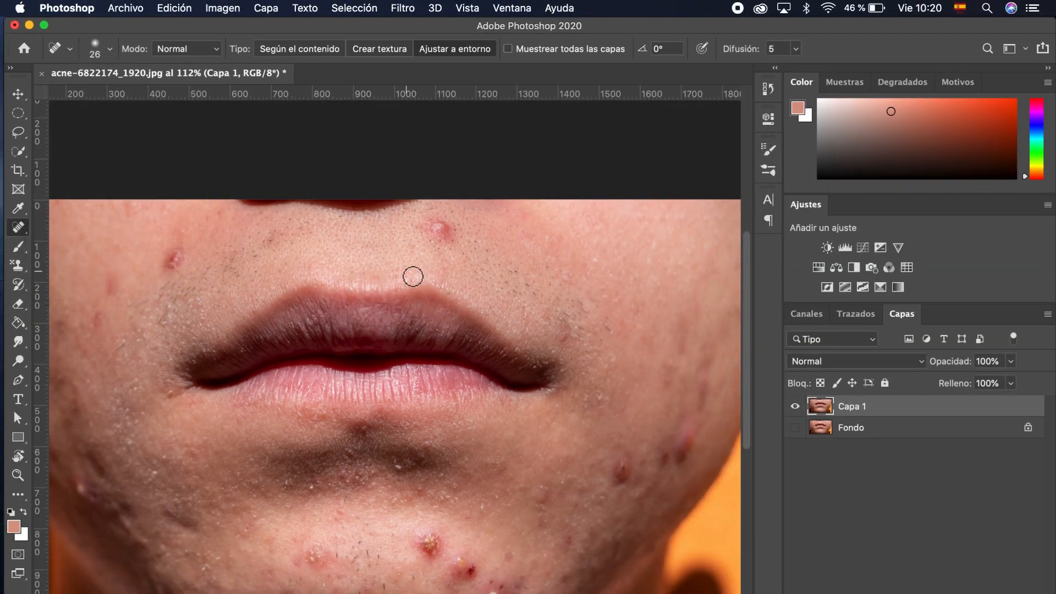
# Step: Resize the Spot Healing Brush to 41 px with the brush picker's size slider, then close it
pyautogui.scroll(6, 447, 248)
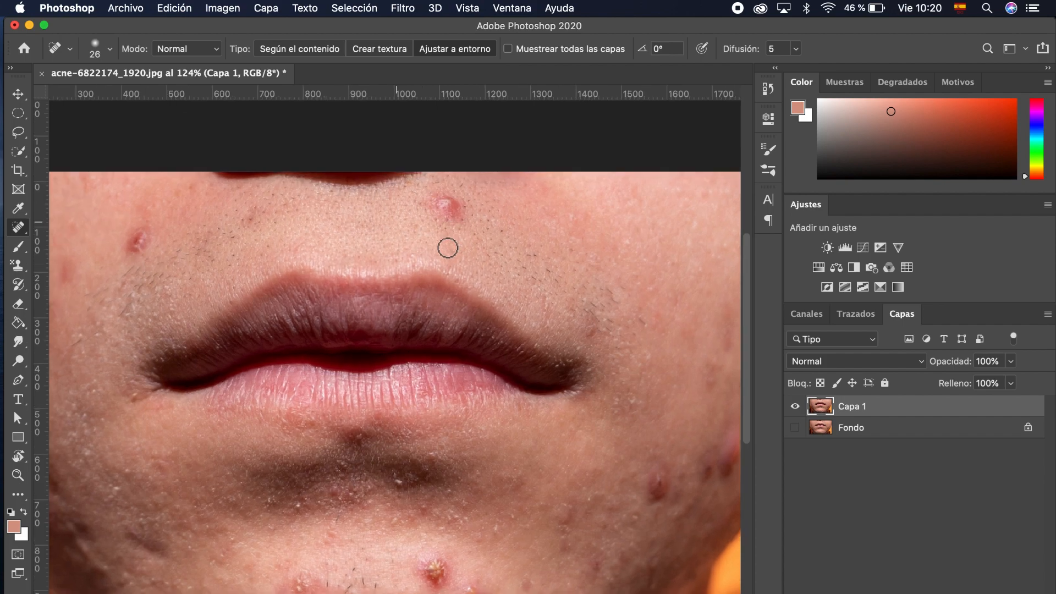
pyautogui.scroll(5, 454, 253)
pyautogui.hscroll(2, 454, 254)
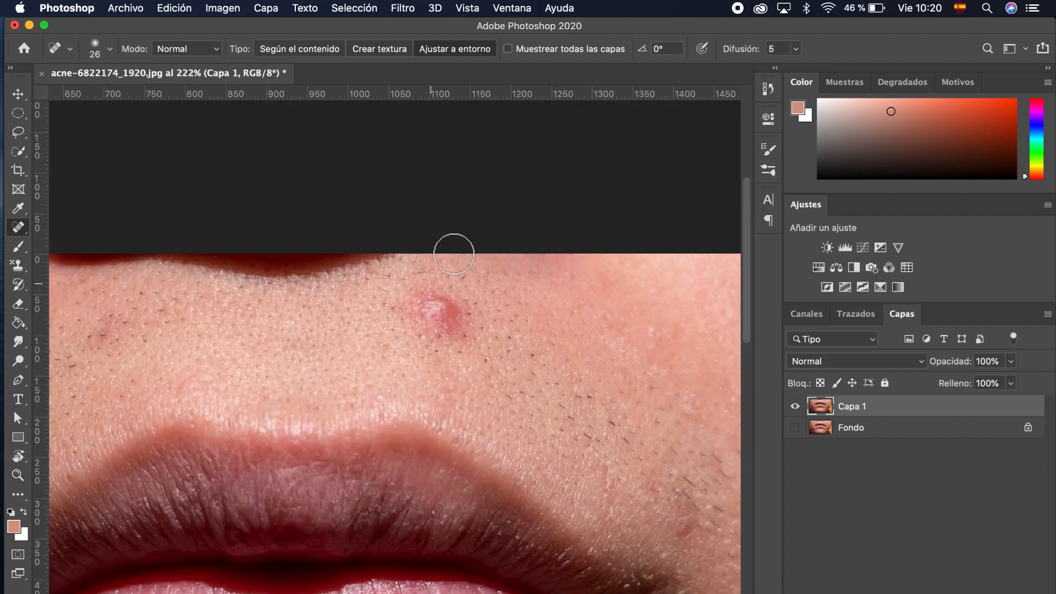
pyautogui.scroll(2, 454, 254)
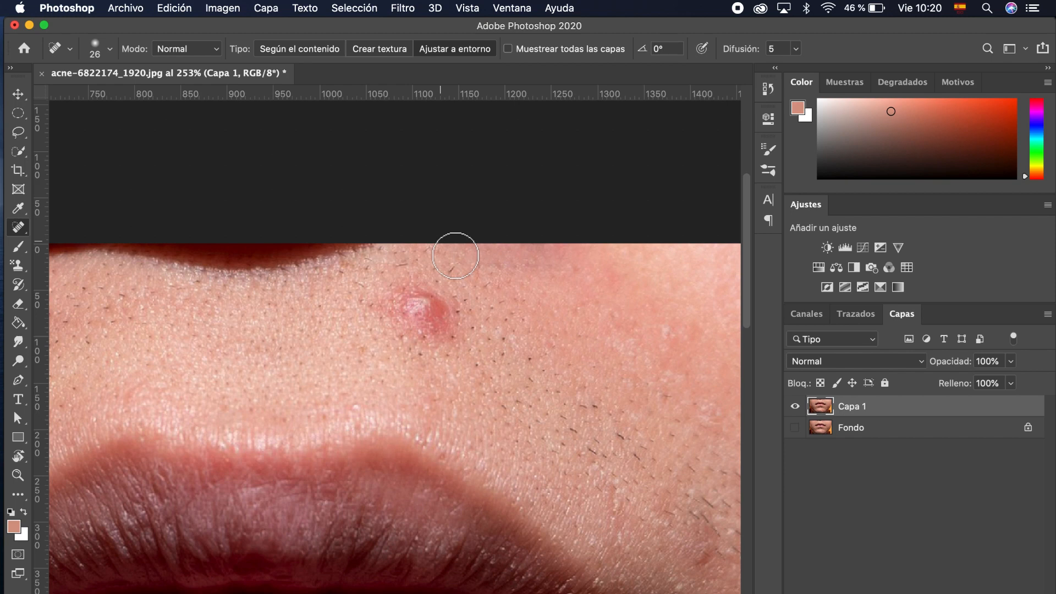
pyautogui.click(110, 51)
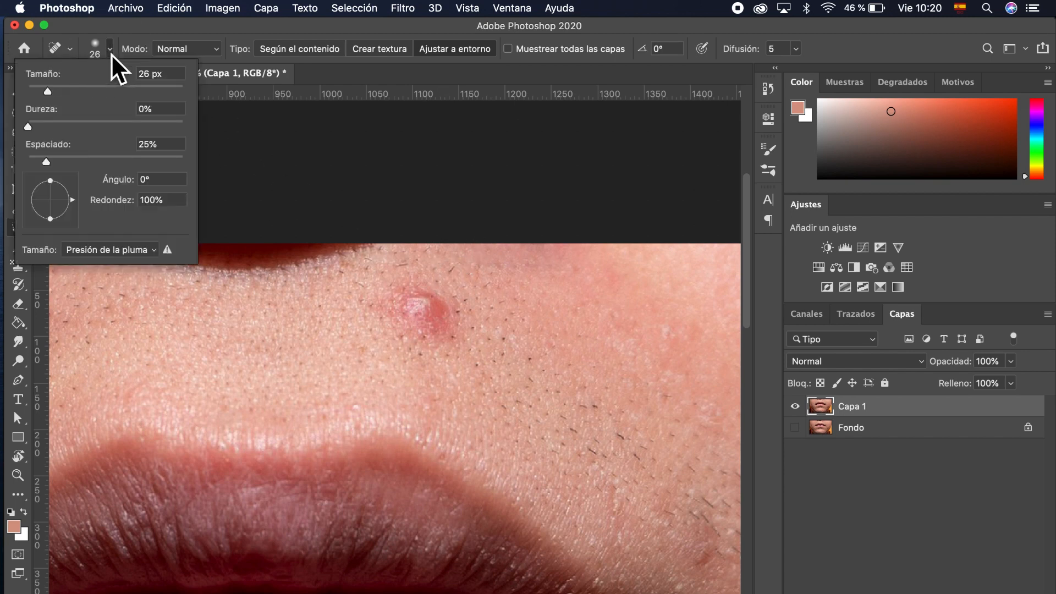
pyautogui.click(99, 51)
pyautogui.click(99, 50)
pyautogui.click(62, 90)
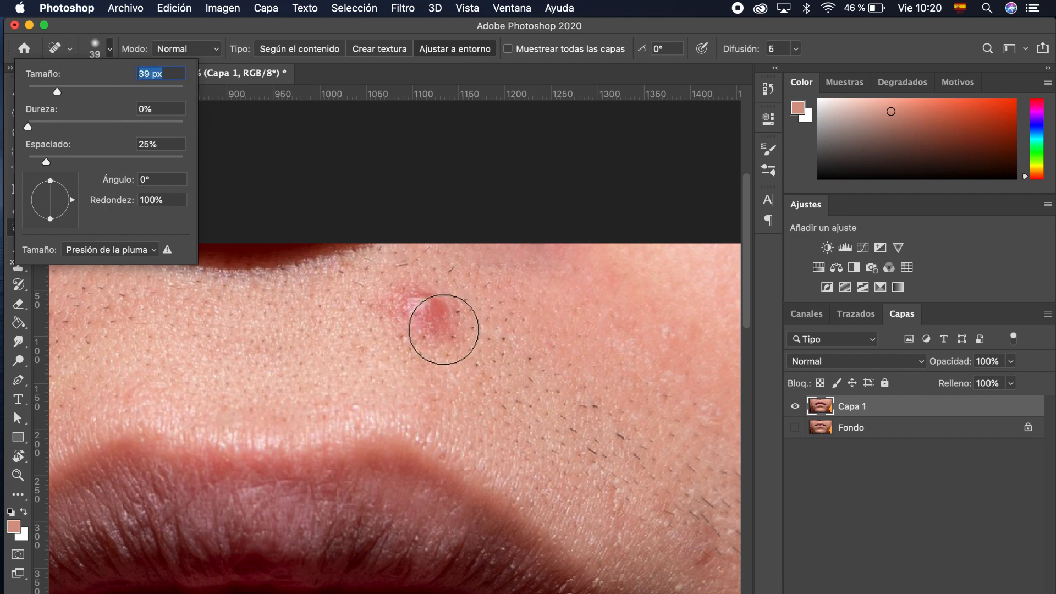
pyautogui.click(61, 94)
pyautogui.moveTo(61, 94); pyautogui.dragTo(63, 94)
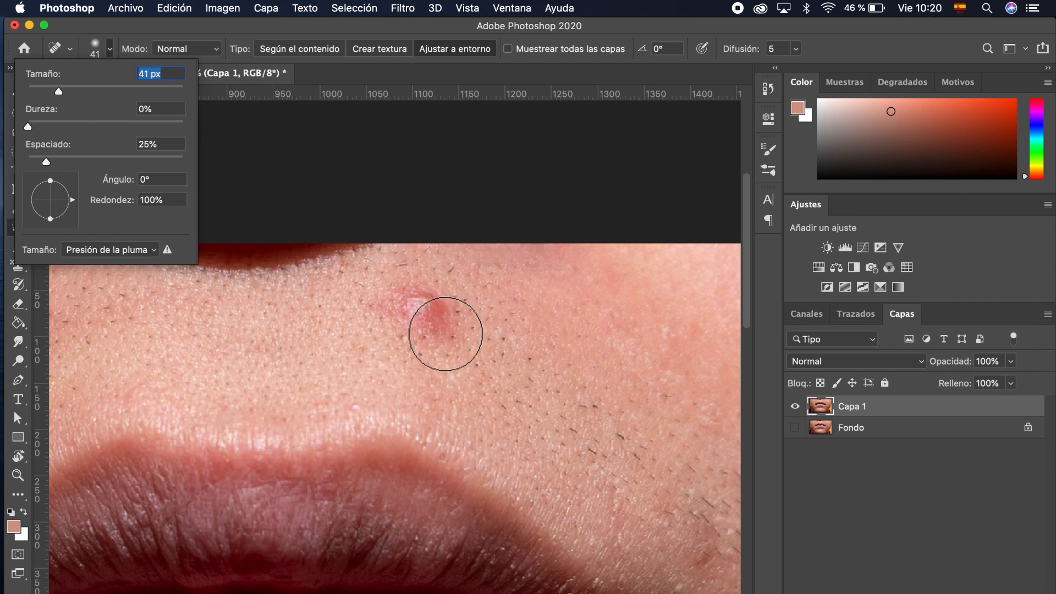
pyautogui.click(116, 34)
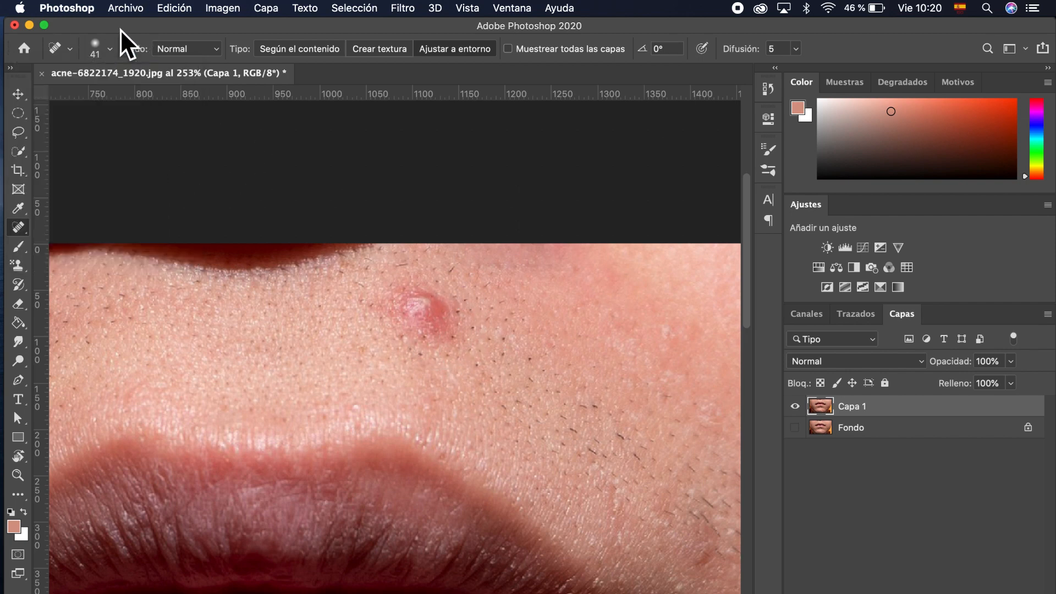
# Step: Keep the Spot Healing Brush and paint over the red pimple above the upper lip
pyautogui.rightClick(25, 232)
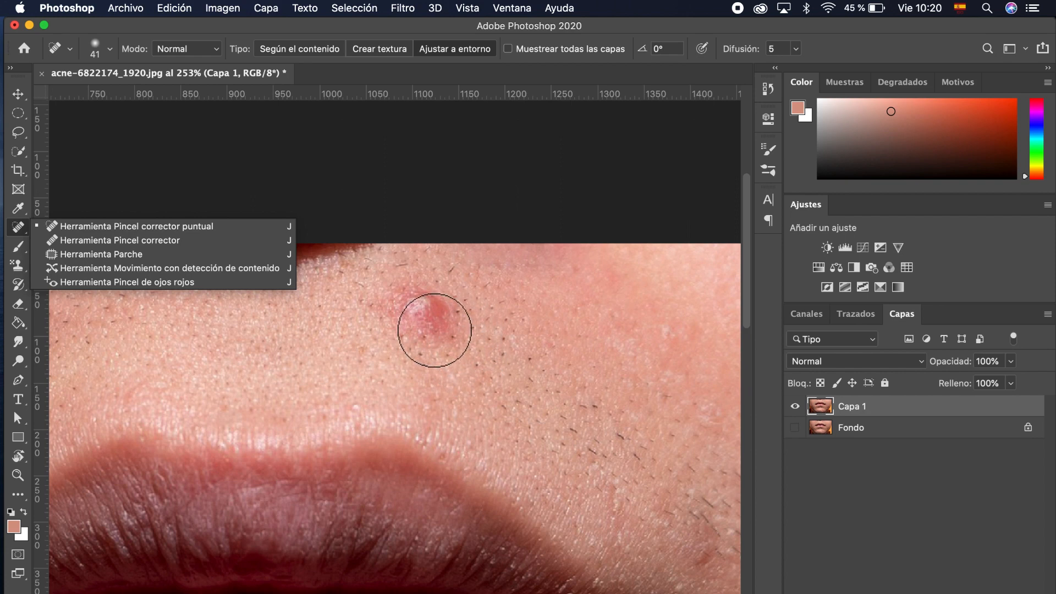
pyautogui.click(447, 332)
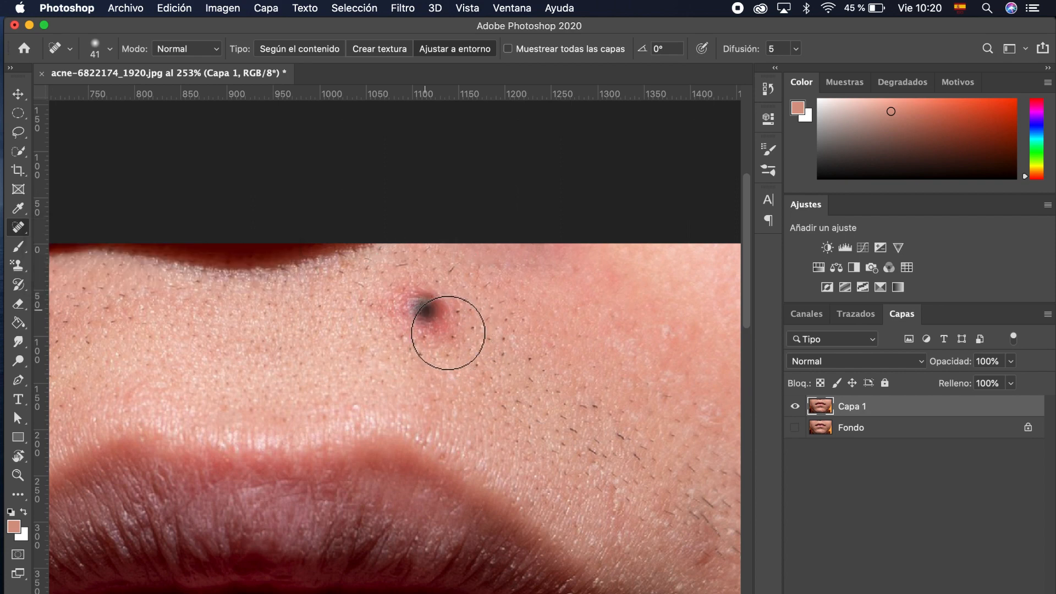
pyautogui.click(427, 307)
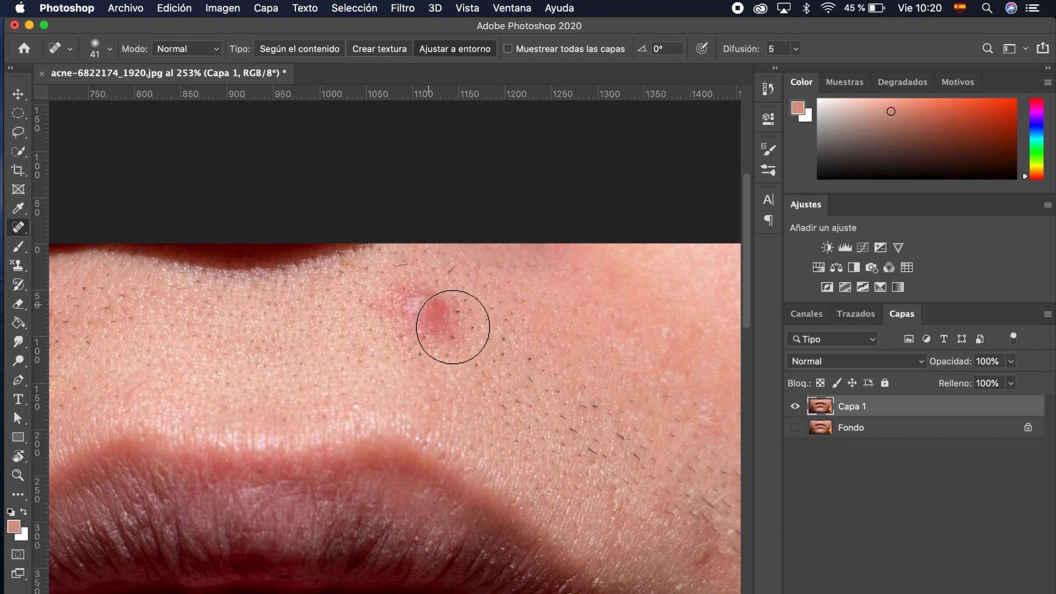
pyautogui.moveTo(431, 304)
pyautogui.mouseDown()
pyautogui.moveTo(397, 290)
pyautogui.moveTo(437, 313)
pyautogui.mouseUp()
pyautogui.moveTo(427, 341)
pyautogui.mouseDown()
pyautogui.moveTo(464, 342)
pyautogui.moveTo(466, 322)
pyautogui.moveTo(437, 313)
pyautogui.moveTo(424, 324)
pyautogui.moveTo(431, 348)
pyautogui.moveTo(466, 346)
pyautogui.moveTo(450, 320)
pyautogui.mouseUp()
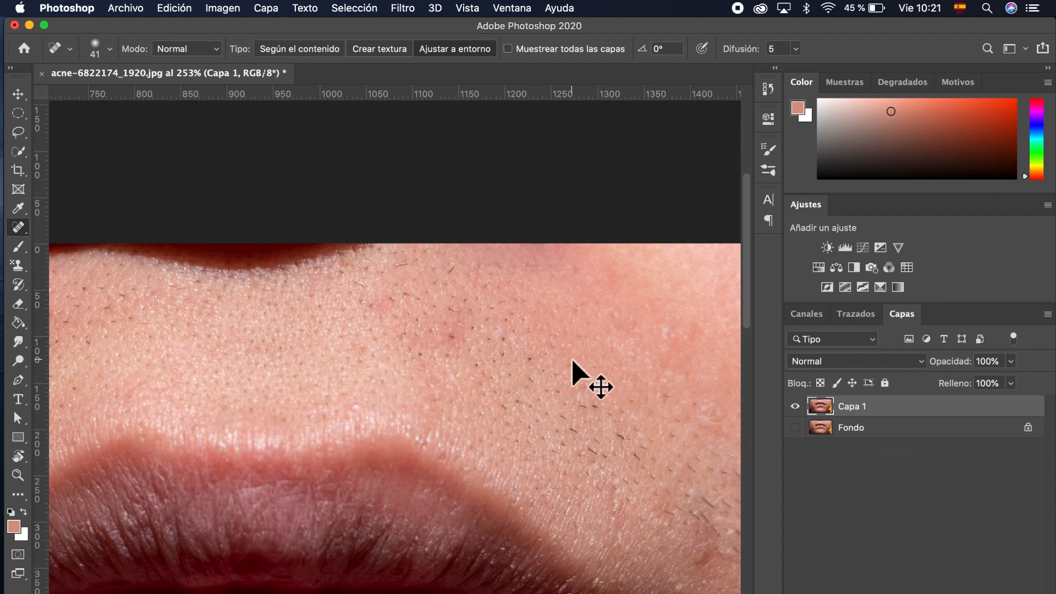
# Step: Undo the earlier heal and repaint the pimple above the lip with the Spot Healing Brush
pyautogui.press('super+z')
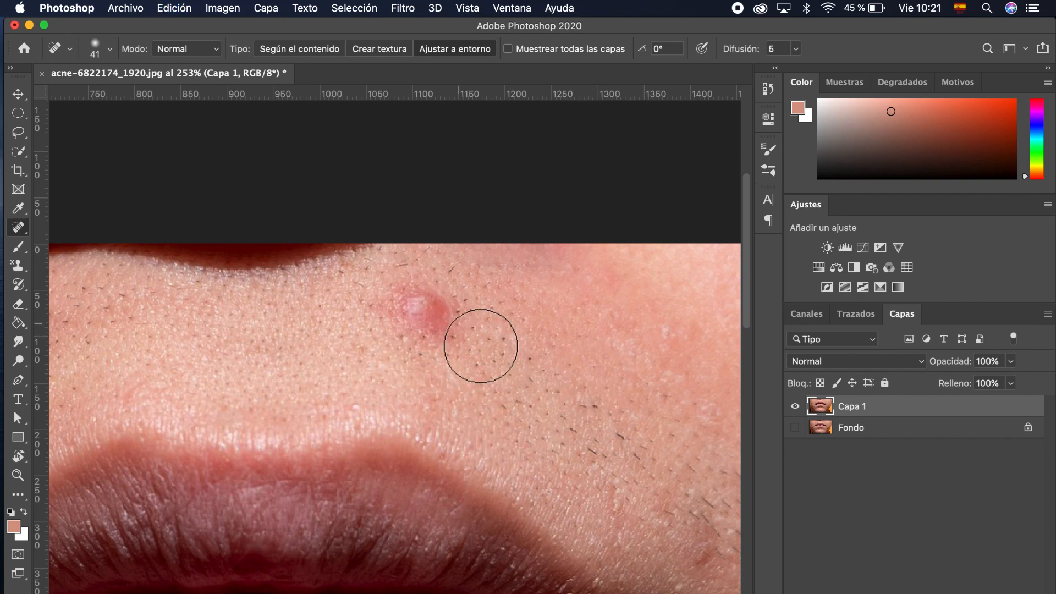
pyautogui.moveTo(506, 303); pyautogui.dragTo(300, 305)
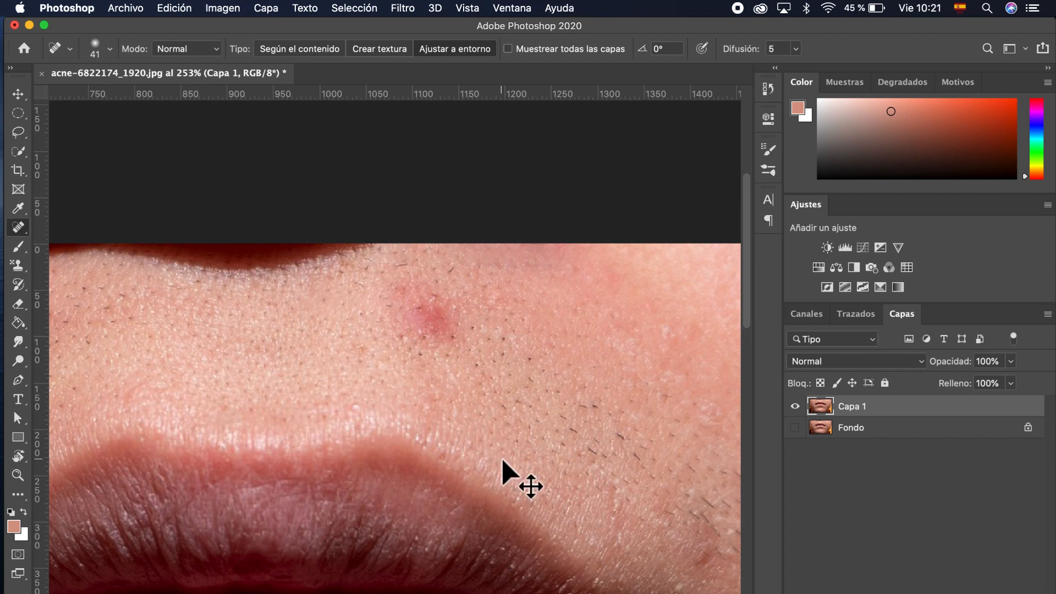
pyautogui.press('super+z')
pyautogui.moveTo(436, 307)
pyautogui.mouseDown()
pyautogui.moveTo(420, 298)
pyautogui.moveTo(402, 316)
pyautogui.moveTo(439, 327)
pyautogui.moveTo(415, 299)
pyautogui.moveTo(388, 295)
pyautogui.moveTo(429, 297)
pyautogui.moveTo(384, 303)
pyautogui.moveTo(426, 307)
pyautogui.moveTo(462, 354)
pyautogui.moveTo(450, 335)
pyautogui.mouseUp()
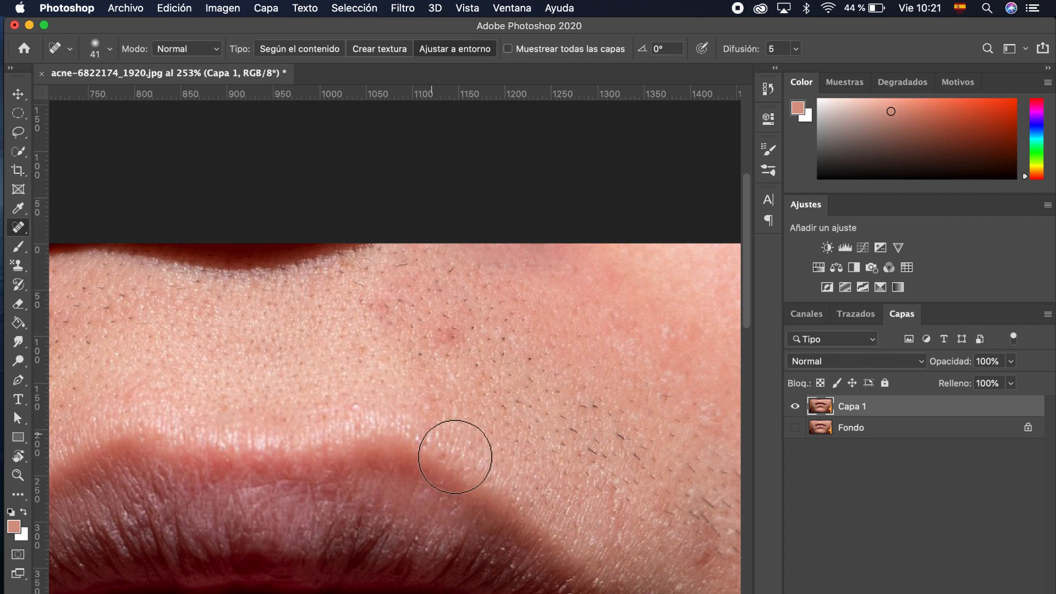
# Step: Pan left, try healing the cheek pimple, then undo that stroke
pyautogui.hscroll(-15, 455, 457)
pyautogui.scroll(-1, 455, 457)
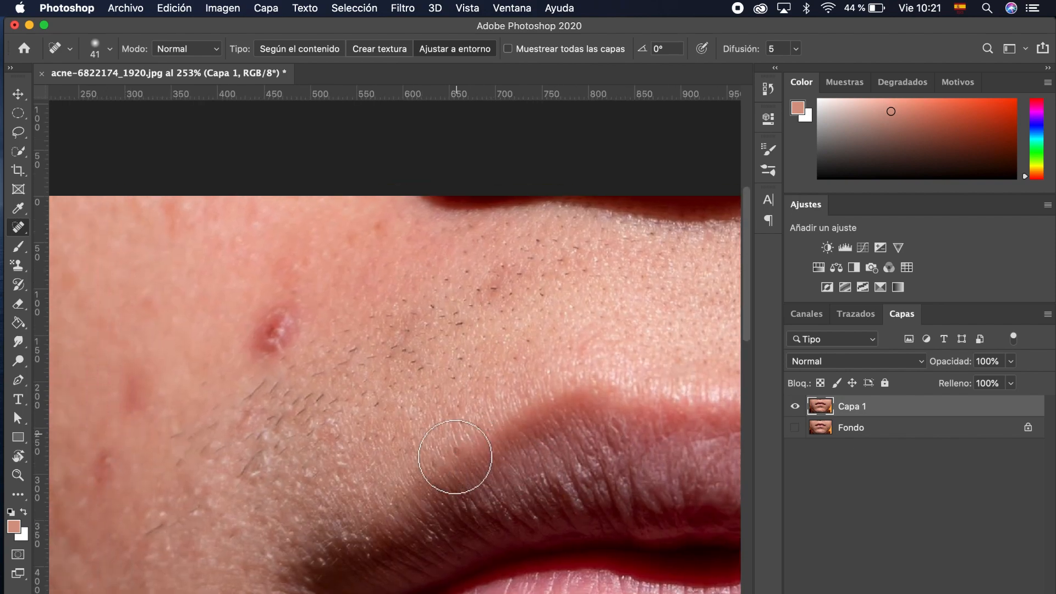
pyautogui.hscroll(-3, 455, 457)
pyautogui.hscroll(-3, 366, 358)
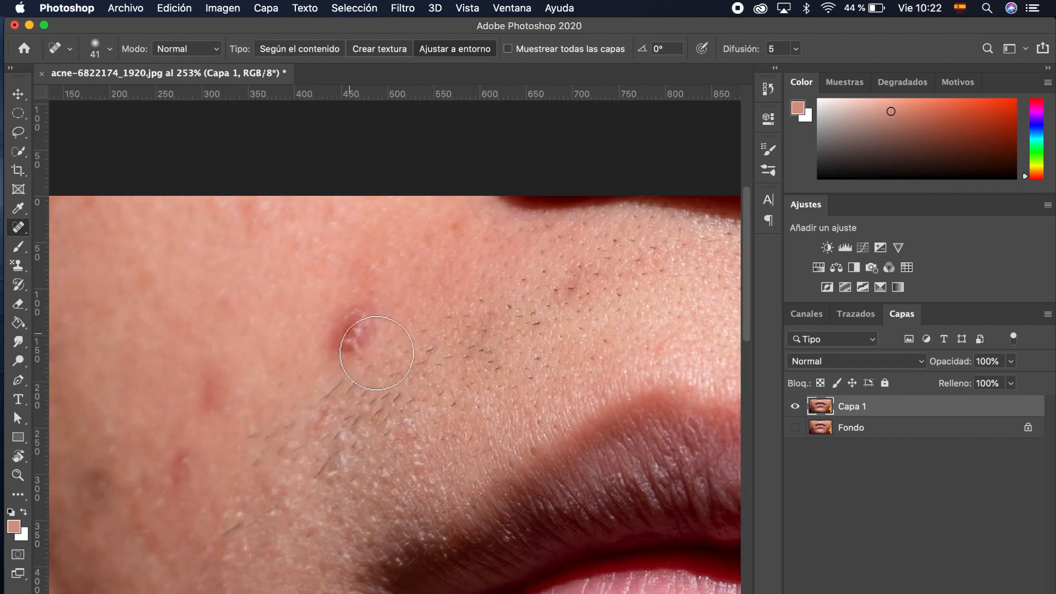
pyautogui.moveTo(376, 353)
pyautogui.mouseDown()
pyautogui.moveTo(362, 378)
pyautogui.moveTo(359, 357)
pyautogui.moveTo(380, 328)
pyautogui.moveTo(393, 340)
pyautogui.moveTo(391, 357)
pyautogui.moveTo(376, 370)
pyautogui.moveTo(360, 363)
pyautogui.moveTo(390, 340)
pyautogui.moveTo(377, 365)
pyautogui.mouseUp()
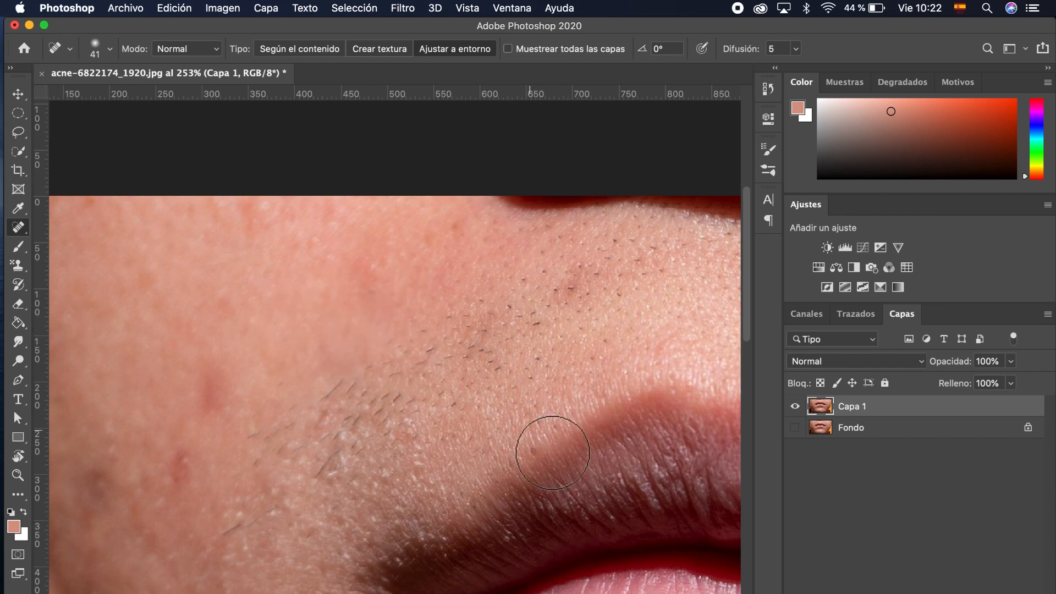
pyautogui.press('super+z')
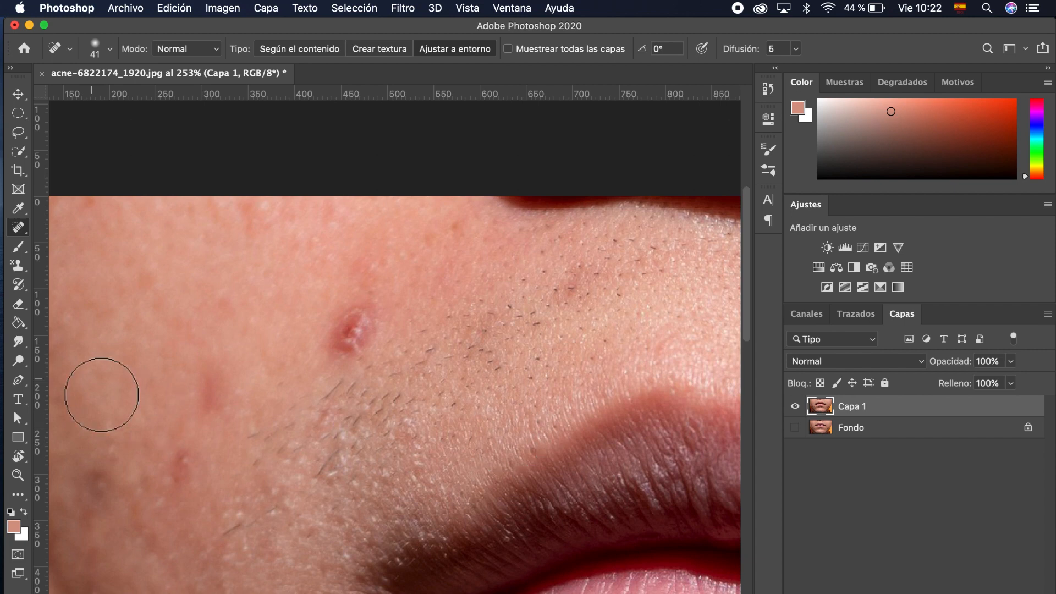
# Step: Switch to the Healing Brush Tool and click the cheek pimple, triggering the source-point alert
pyautogui.click(25, 229)
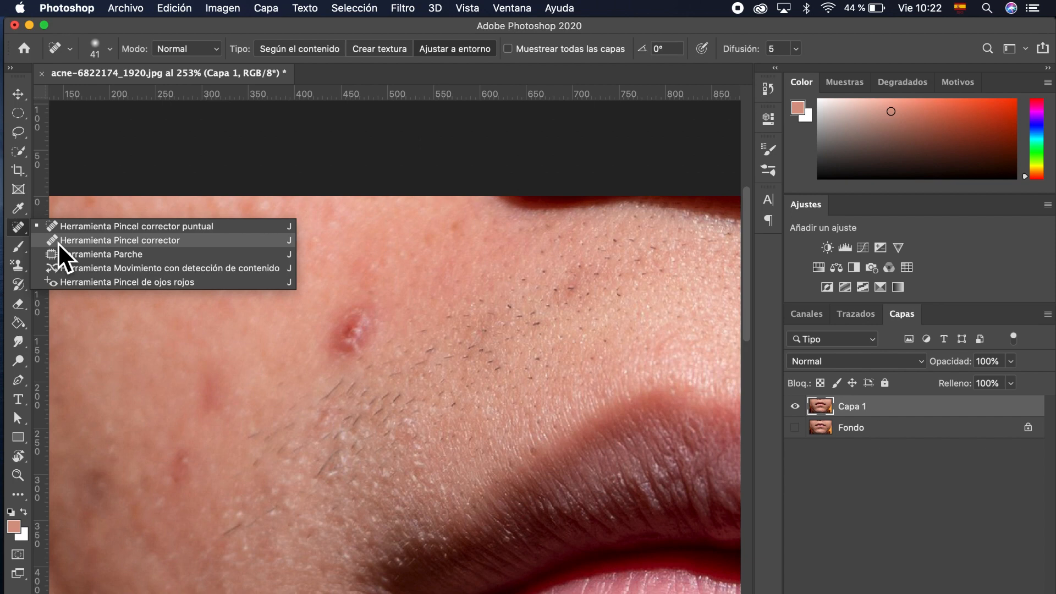
pyautogui.click(58, 240)
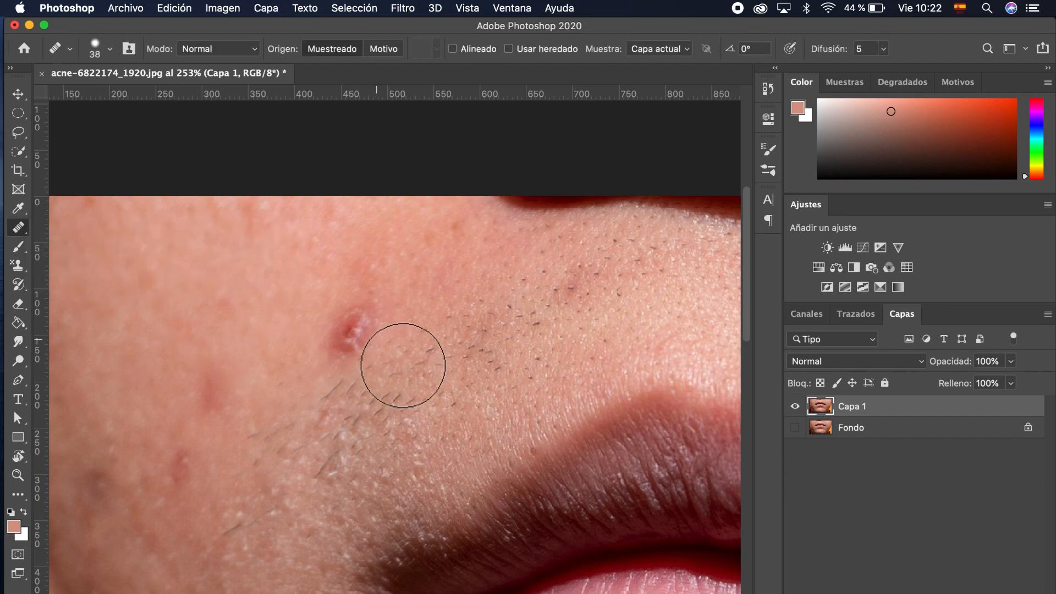
pyautogui.click(348, 343)
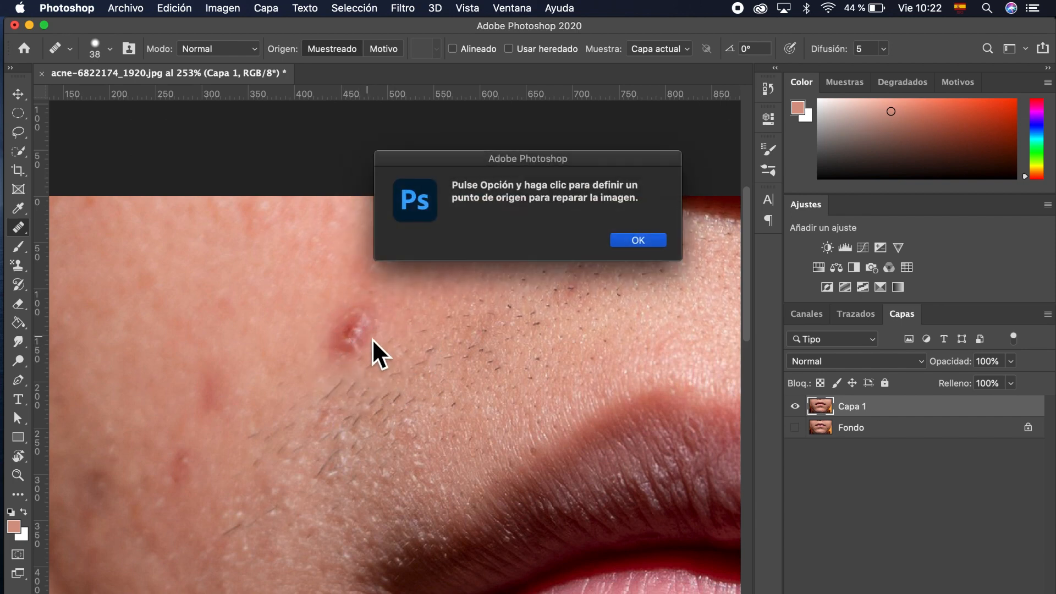
# Step: Dismiss the source-point alert and Option-click clean skin above the cheek pimple as the source
pyautogui.click(631, 245)
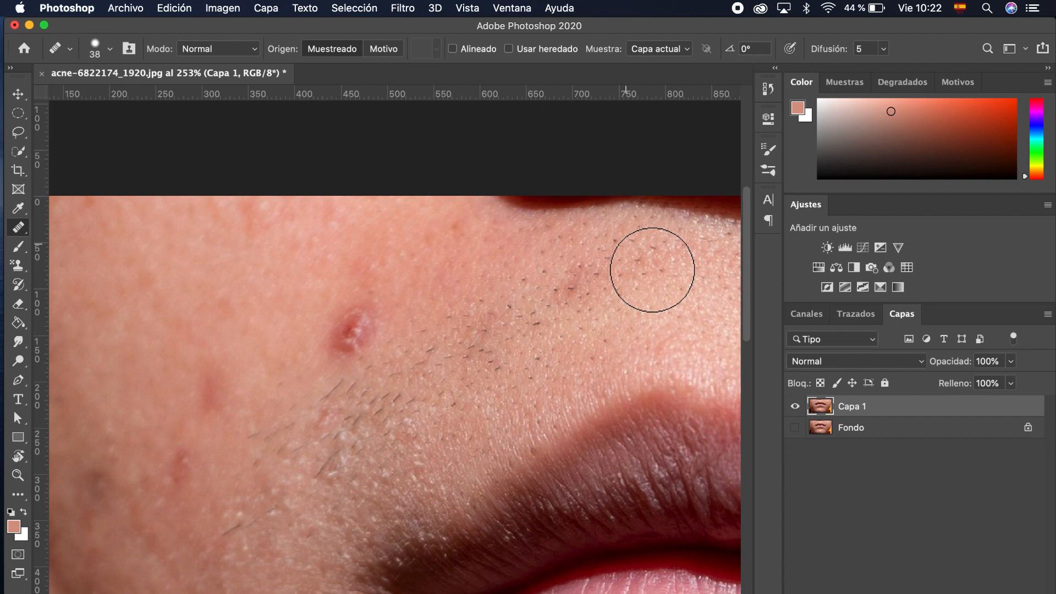
pyautogui.click(653, 269)
pyautogui.click(636, 246)
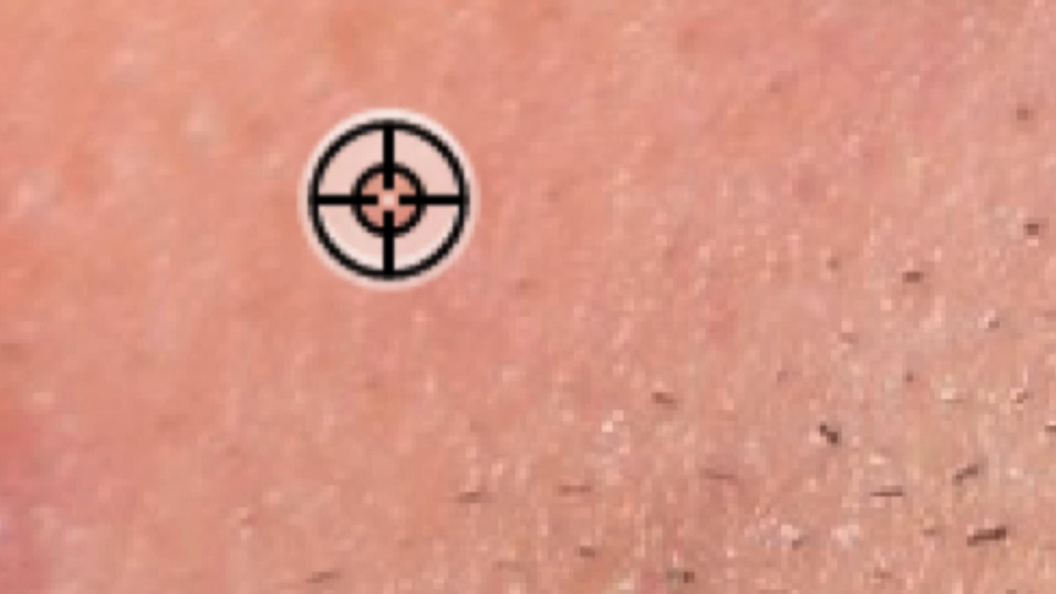
pyautogui.keyDown('alt'); pyautogui.click(389, 199); pyautogui.keyUp('alt')
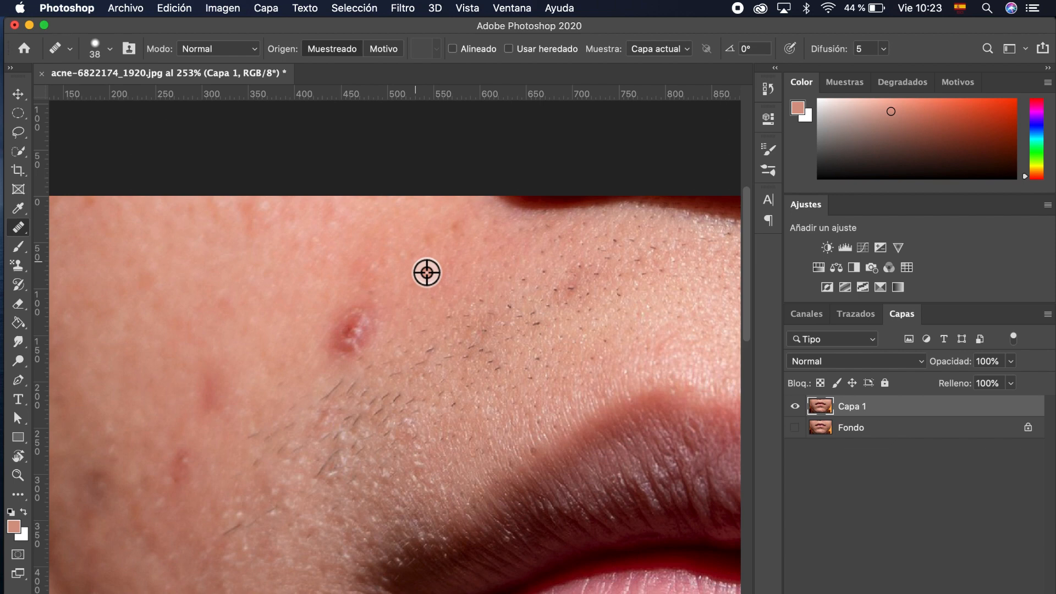
pyautogui.keyDown('alt'); pyautogui.click(427, 272); pyautogui.keyUp('alt')
# Step: Paint sampled skin over the cheek pimple, then undo the stroke
pyautogui.moveTo(381, 347); pyautogui.dragTo(370, 369)
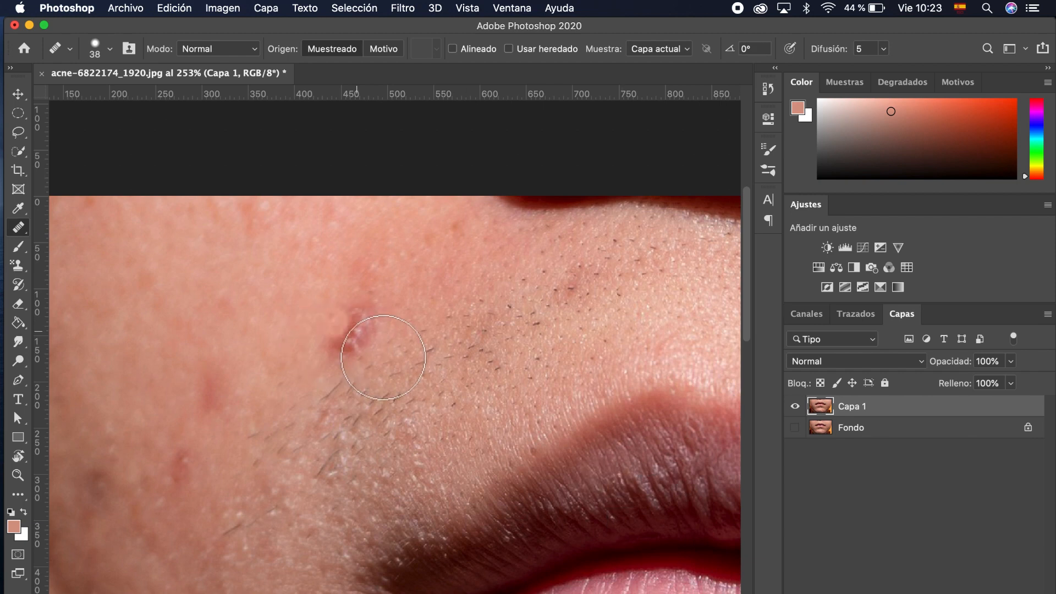
pyautogui.moveTo(360, 332)
pyautogui.mouseDown()
pyautogui.moveTo(338, 333)
pyautogui.moveTo(341, 347)
pyautogui.moveTo(355, 356)
pyautogui.moveTo(348, 344)
pyautogui.moveTo(360, 327)
pyautogui.mouseUp()
pyautogui.press('super+z')
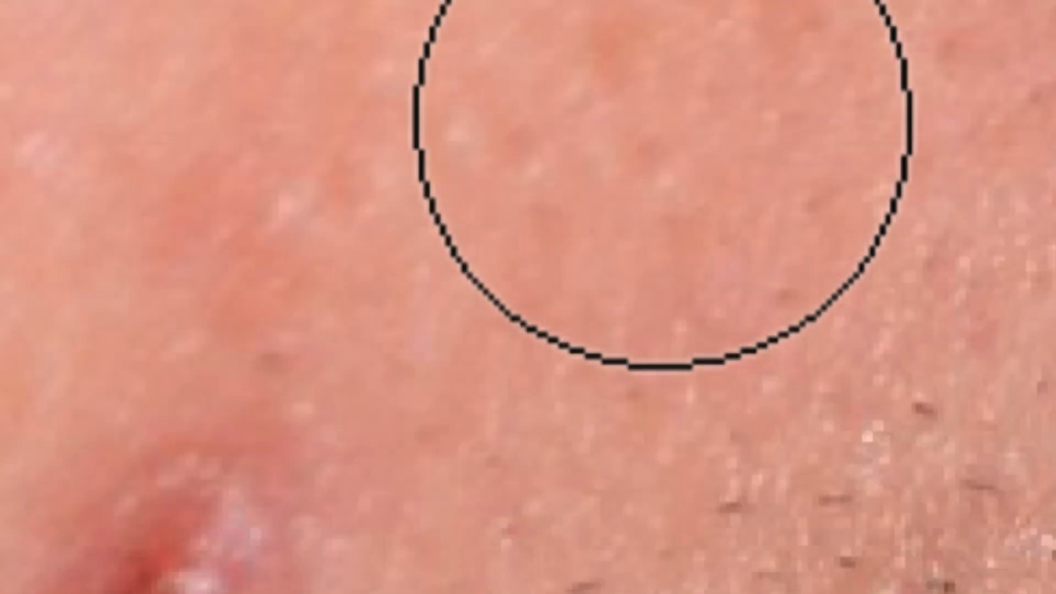
# Step: Sample a new clean-skin source and repaint the cheek pimple until it blends in
pyautogui.keyDown('alt'); pyautogui.click(645, 158); pyautogui.keyUp('alt')
pyautogui.scroll(-3, 429, 278)
pyautogui.hscroll(-2, 429, 278)
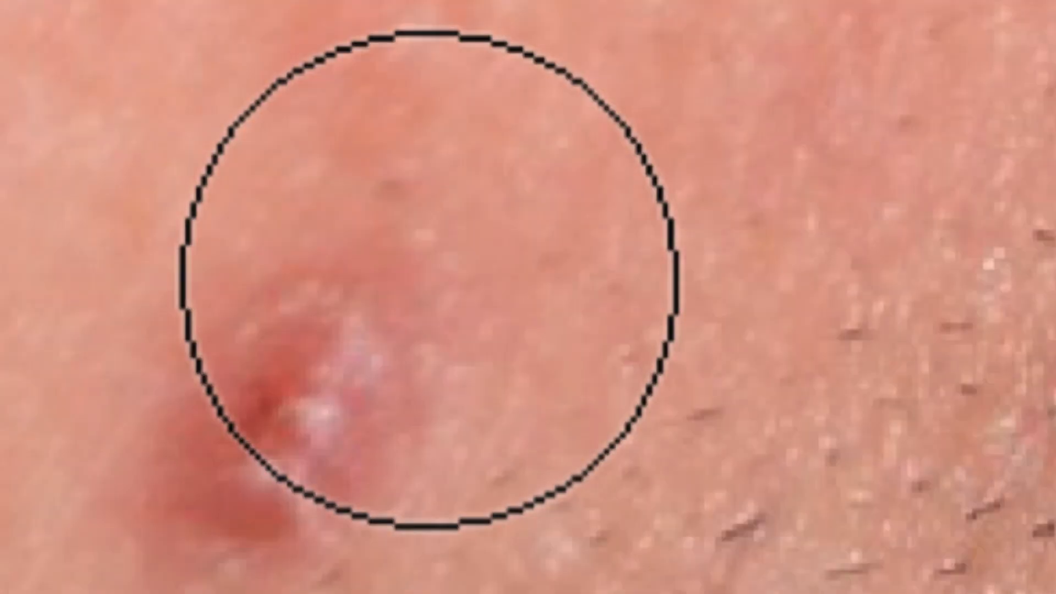
pyautogui.click(429, 278)
pyautogui.click(352, 352)
pyautogui.moveTo(373, 329)
pyautogui.mouseDown()
pyautogui.moveTo(325, 322)
pyautogui.moveTo(304, 341)
pyautogui.moveTo(361, 413)
pyautogui.moveTo(394, 370)
pyautogui.moveTo(295, 338)
pyautogui.moveTo(300, 454)
pyautogui.moveTo(394, 433)
pyautogui.moveTo(335, 323)
pyautogui.moveTo(295, 365)
pyautogui.moveTo(260, 473)
pyautogui.moveTo(294, 492)
pyautogui.moveTo(225, 459)
pyautogui.moveTo(222, 514)
pyautogui.moveTo(290, 468)
pyautogui.moveTo(269, 375)
pyautogui.moveTo(253, 416)
pyautogui.moveTo(270, 467)
pyautogui.moveTo(347, 456)
pyautogui.moveTo(265, 426)
pyautogui.moveTo(321, 460)
pyautogui.moveTo(388, 450)
pyautogui.moveTo(306, 391)
pyautogui.moveTo(259, 482)
pyautogui.moveTo(413, 472)
pyautogui.moveTo(354, 412)
pyautogui.moveTo(283, 479)
pyautogui.moveTo(420, 484)
pyautogui.moveTo(384, 455)
pyautogui.moveTo(324, 474)
pyautogui.moveTo(326, 491)
pyautogui.mouseUp()
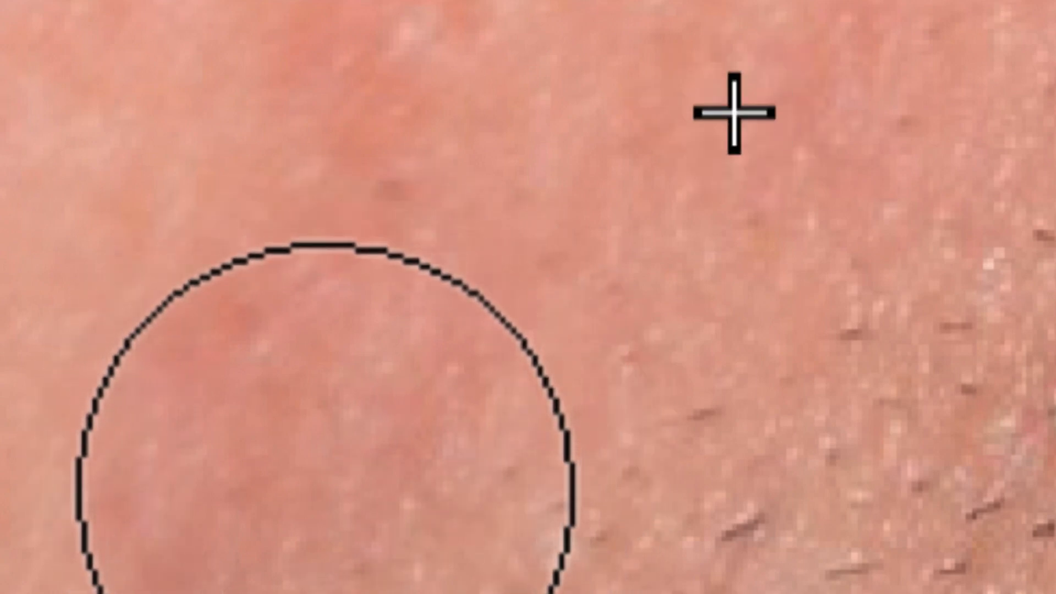
pyautogui.moveTo(308, 424)
pyautogui.mouseDown()
pyautogui.moveTo(252, 464)
pyautogui.moveTo(325, 440)
pyautogui.moveTo(273, 400)
pyautogui.mouseUp()
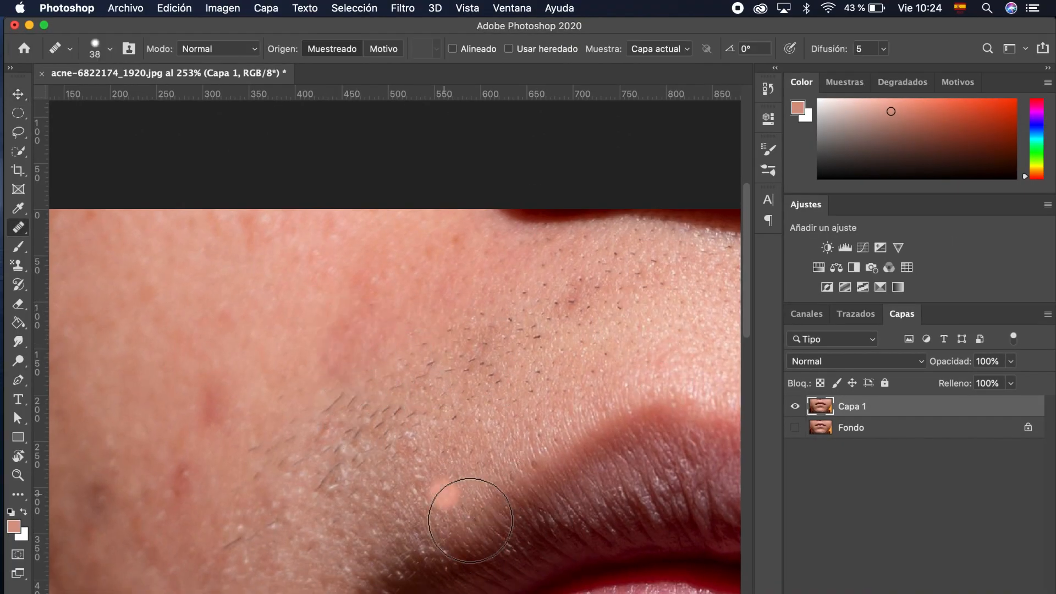
# Step: Swap to a white foreground, sample stubbly skin below the cheek pimple, and heal over it
pyautogui.scroll(-2, 412, 485)
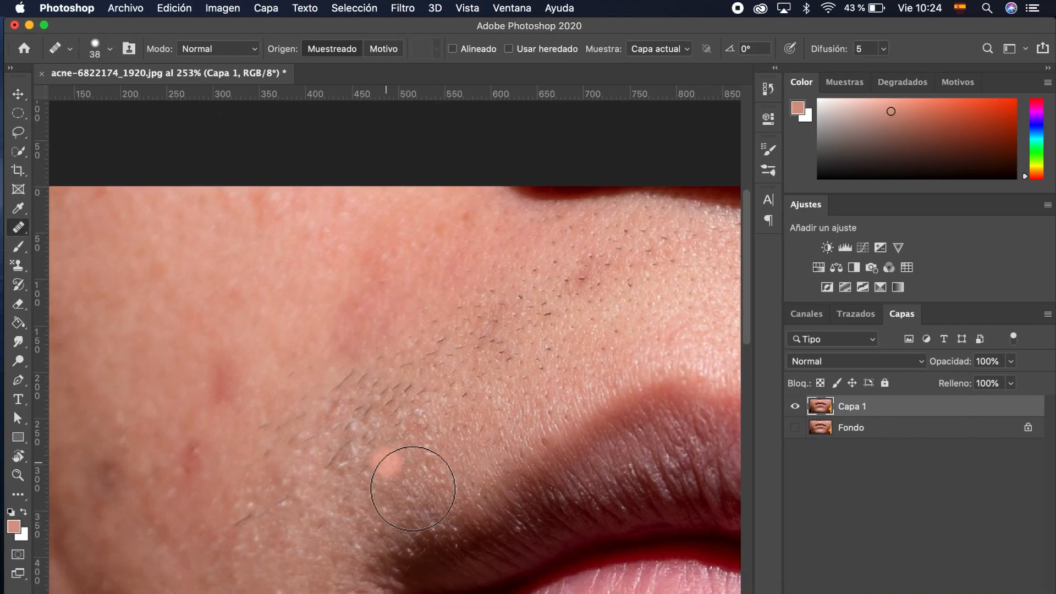
pyautogui.scroll(-1, 413, 488)
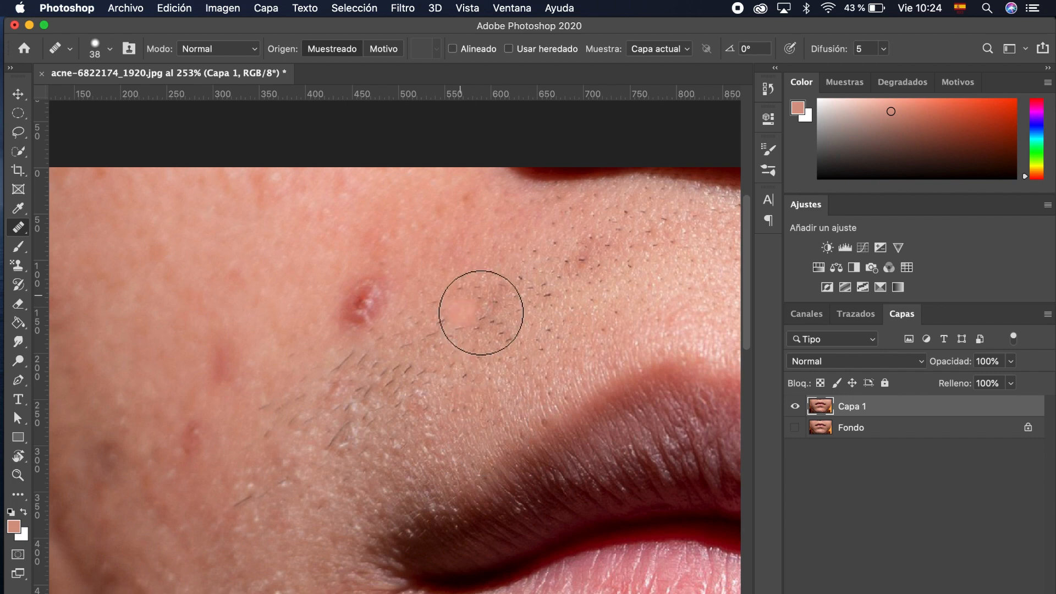
pyautogui.press('x')
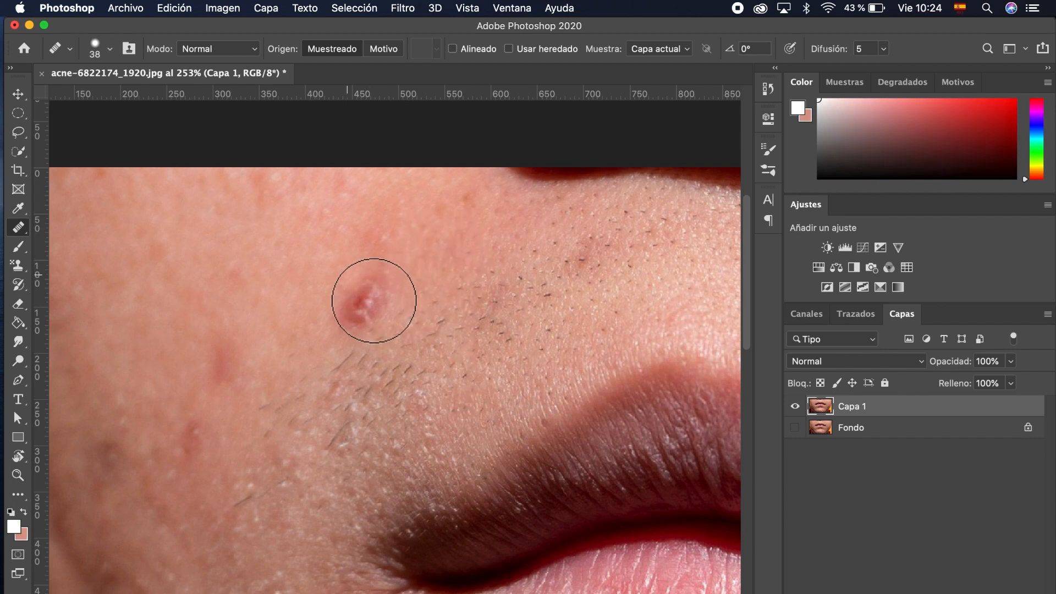
pyautogui.keyDown('alt'); pyautogui.click(385, 412); pyautogui.keyUp('alt')
pyautogui.moveTo(362, 293)
pyautogui.mouseDown()
pyautogui.moveTo(368, 285)
pyautogui.moveTo(361, 318)
pyautogui.moveTo(343, 300)
pyautogui.moveTo(394, 264)
pyautogui.moveTo(351, 326)
pyautogui.moveTo(404, 333)
pyautogui.mouseUp()
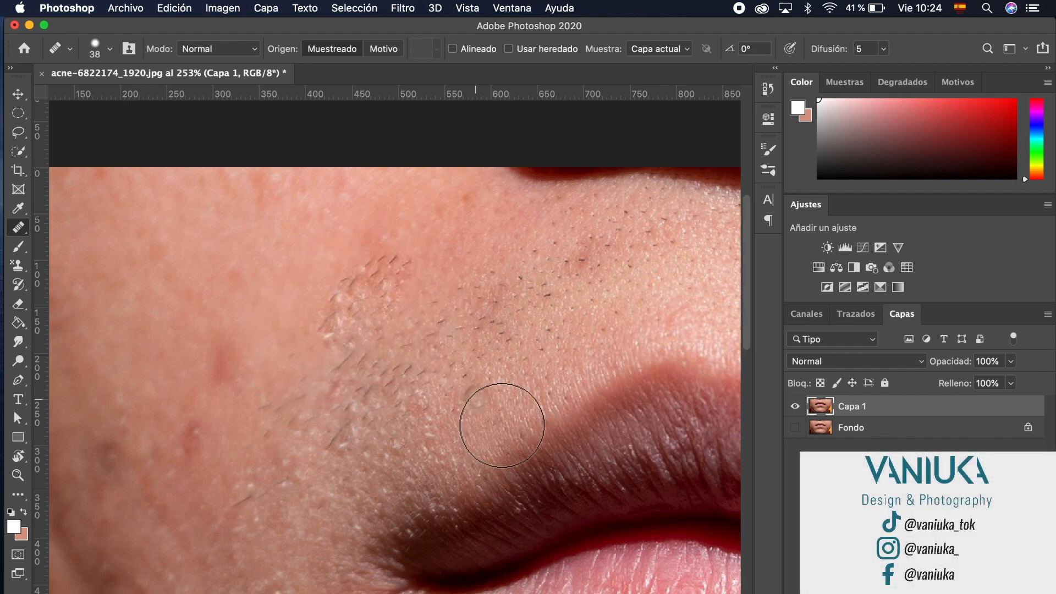
# Step: Sample clean skin and heal the red pimple above the left corner of the mouth
pyautogui.scroll(-2, 501, 427)
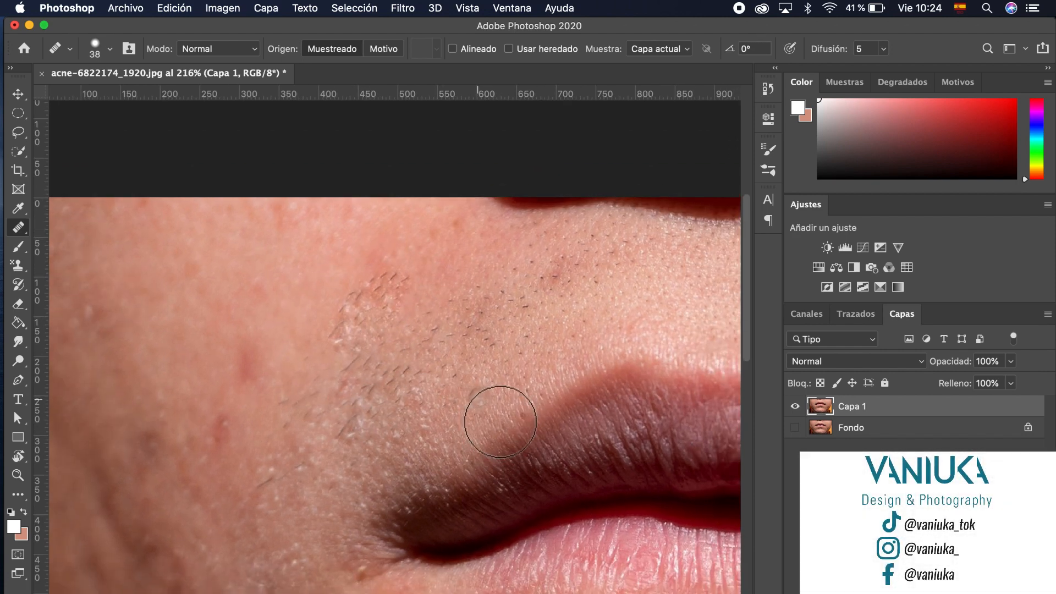
pyautogui.scroll(-4, 500, 422)
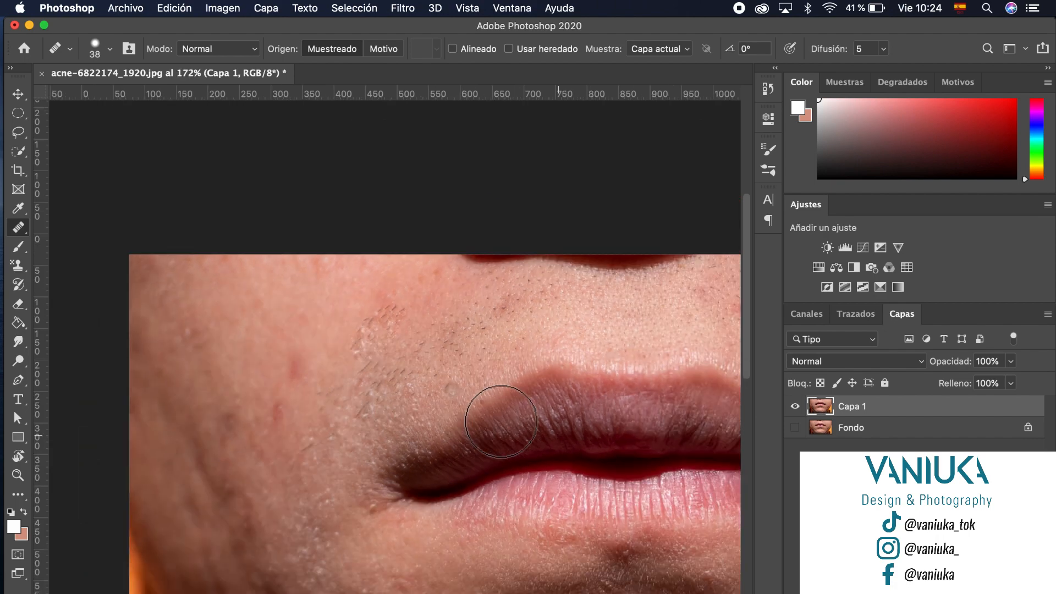
pyautogui.hscroll(3, 489, 412)
pyautogui.scroll(-1, 489, 411)
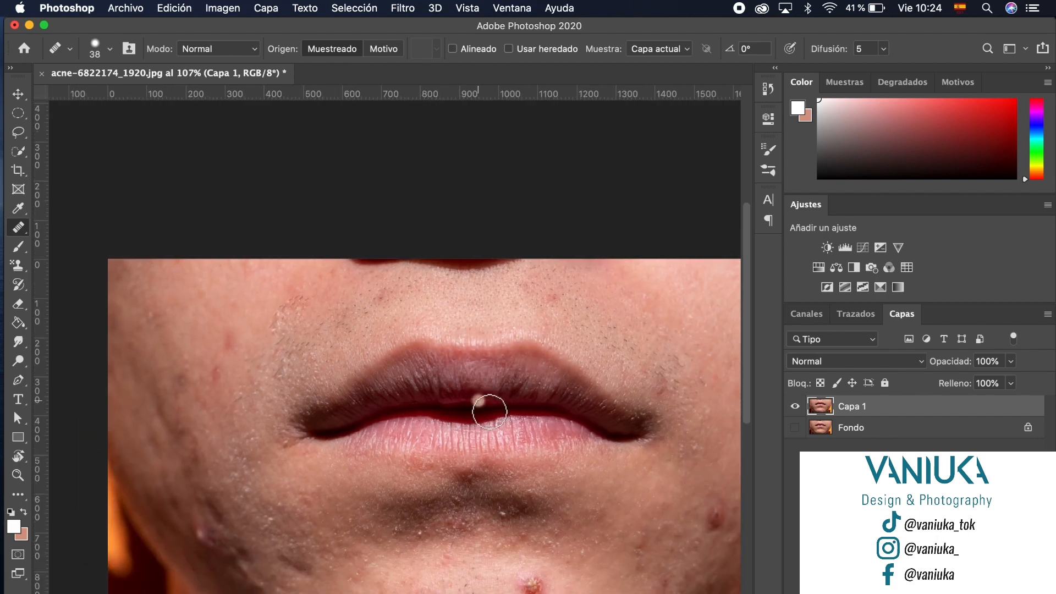
pyautogui.scroll(3, 489, 411)
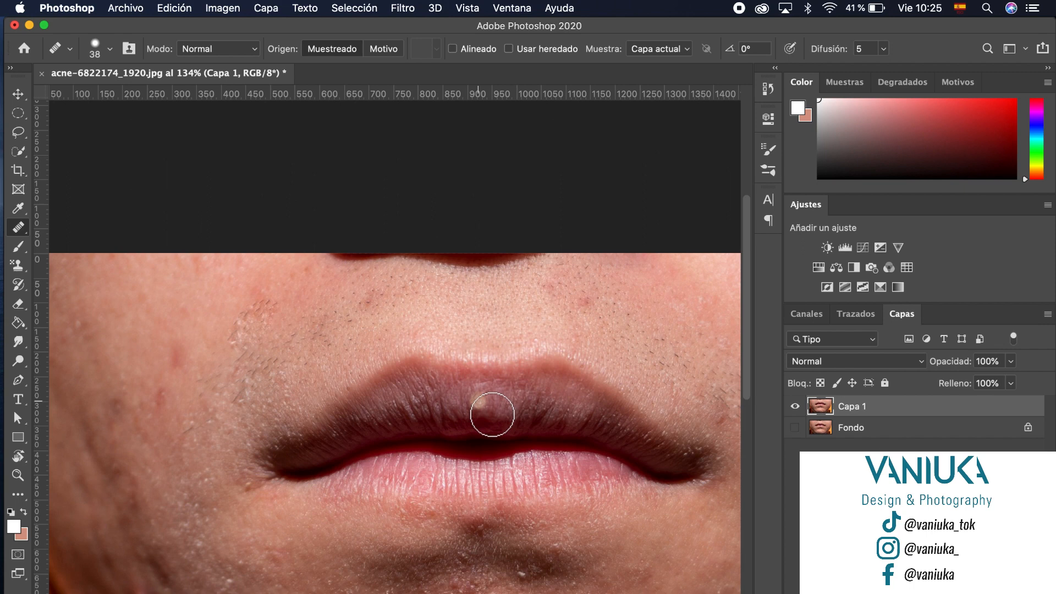
pyautogui.click(492, 415)
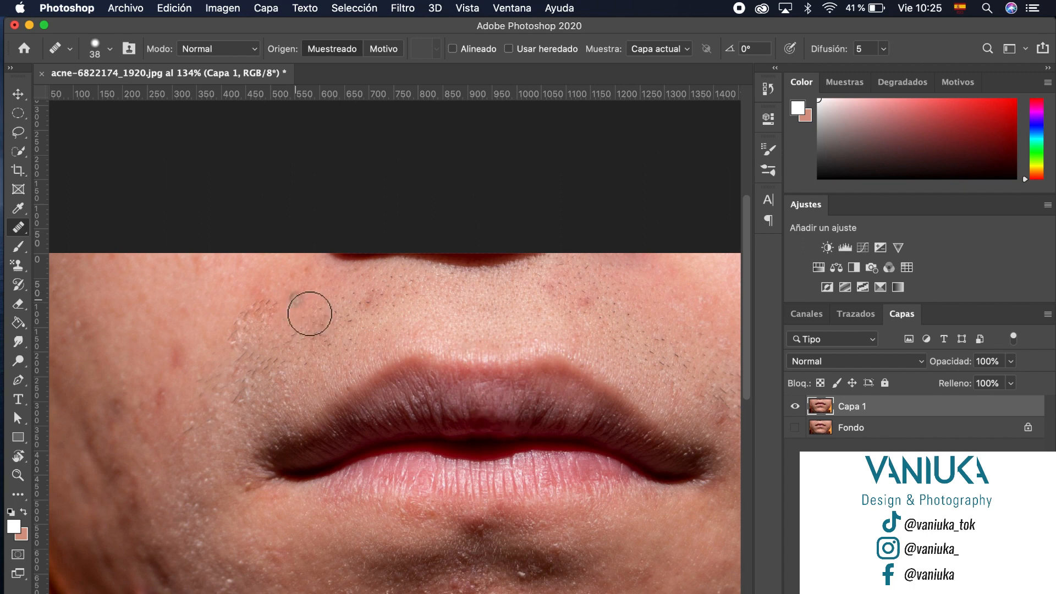
pyautogui.press('super+z')
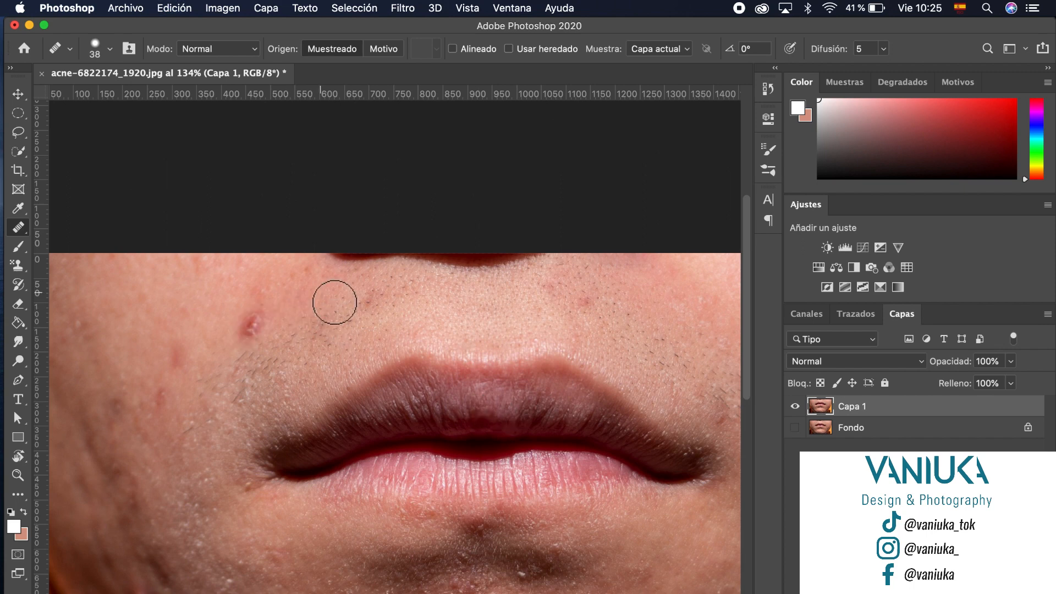
pyautogui.keyDown('alt'); pyautogui.click(299, 305); pyautogui.keyUp('alt')
pyautogui.moveTo(250, 326)
pyautogui.mouseDown()
pyautogui.moveTo(236, 330)
pyautogui.moveTo(258, 323)
pyautogui.moveTo(254, 342)
pyautogui.moveTo(278, 351)
pyautogui.mouseUp()
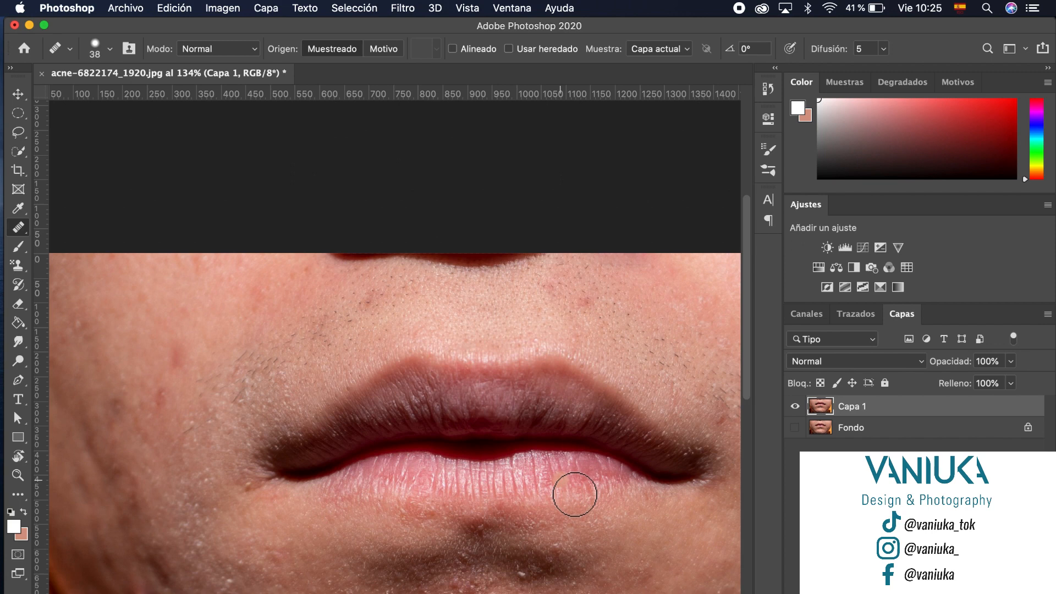
# Step: Heal the pale blemish on the lower lip, then pan around the chin
pyautogui.click(574, 496)
pyautogui.scroll(-5, 552, 490)
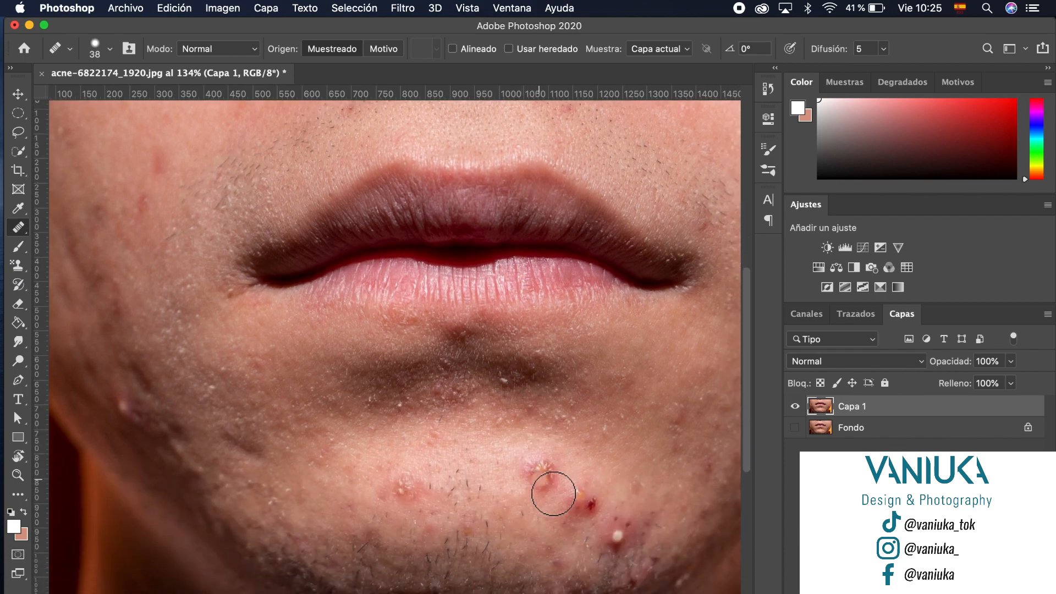
pyautogui.scroll(-2, 552, 493)
pyautogui.hscroll(2, 553, 492)
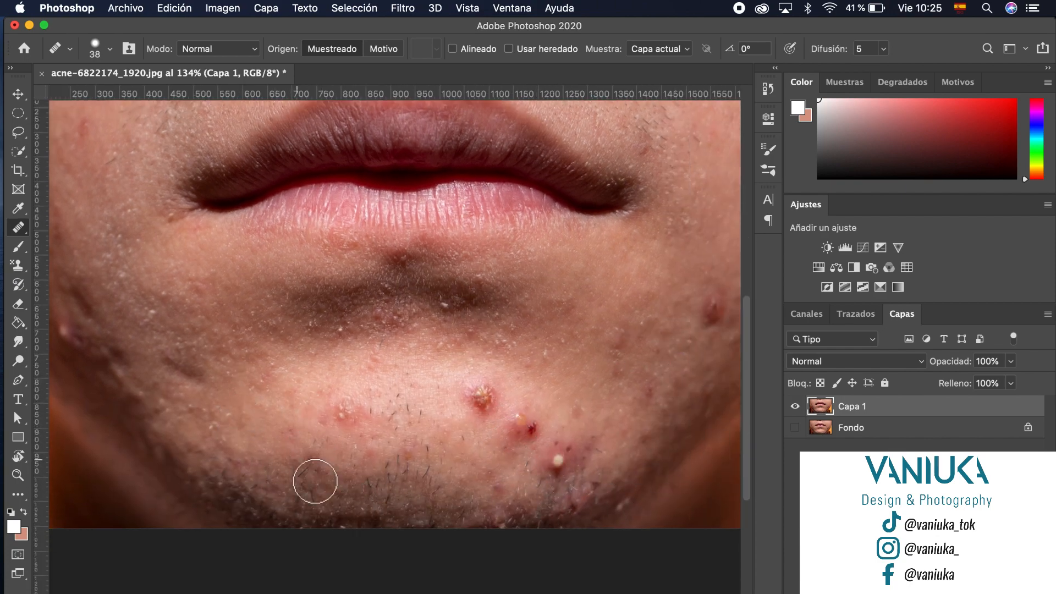
pyautogui.scroll(3, 327, 495)
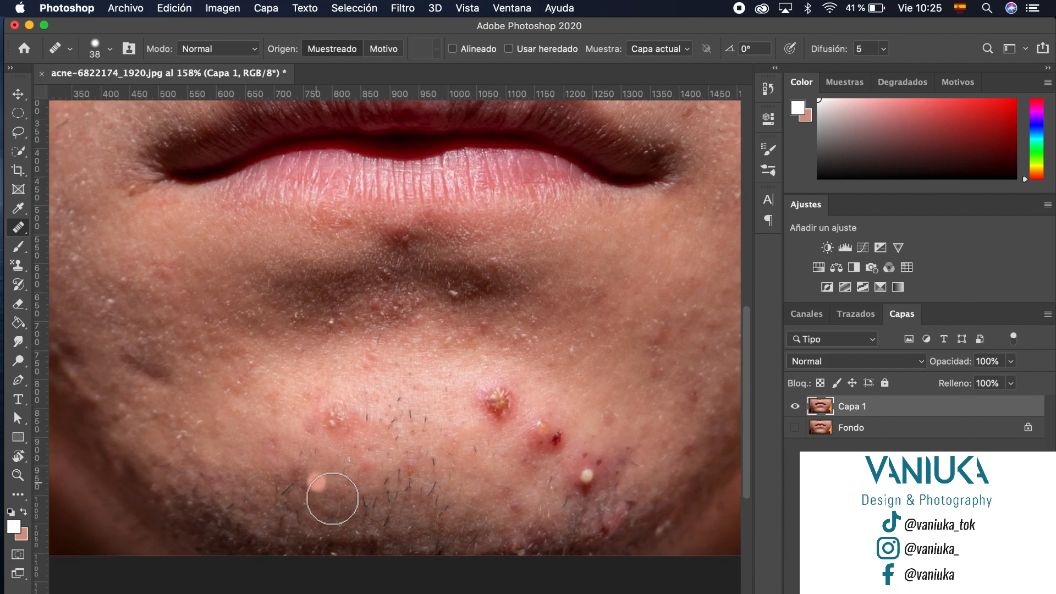
pyautogui.scroll(3, 332, 498)
pyautogui.scroll(-2, 335, 495)
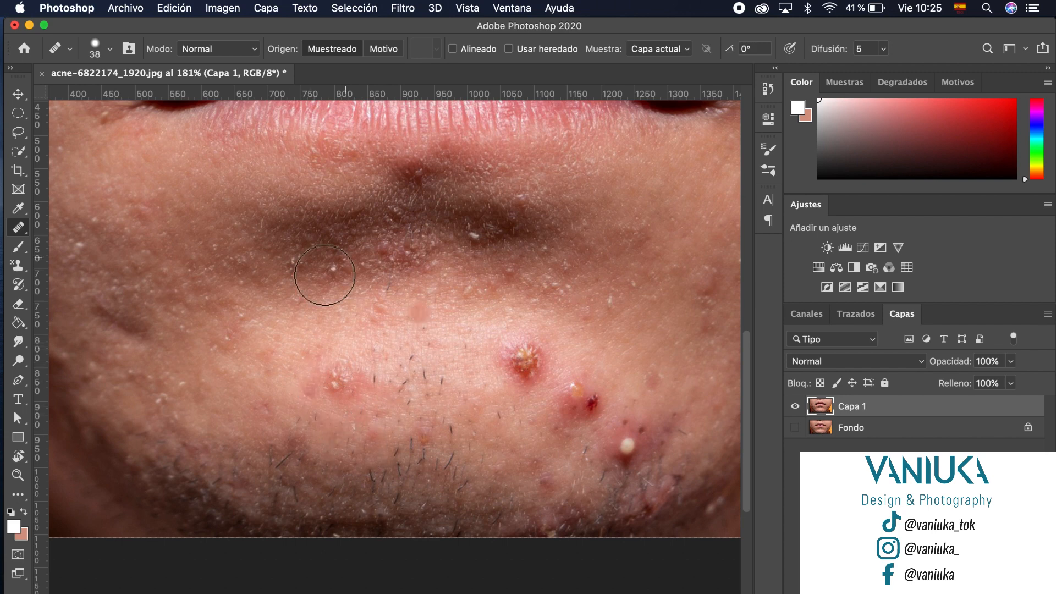
pyautogui.rightClick(20, 227)
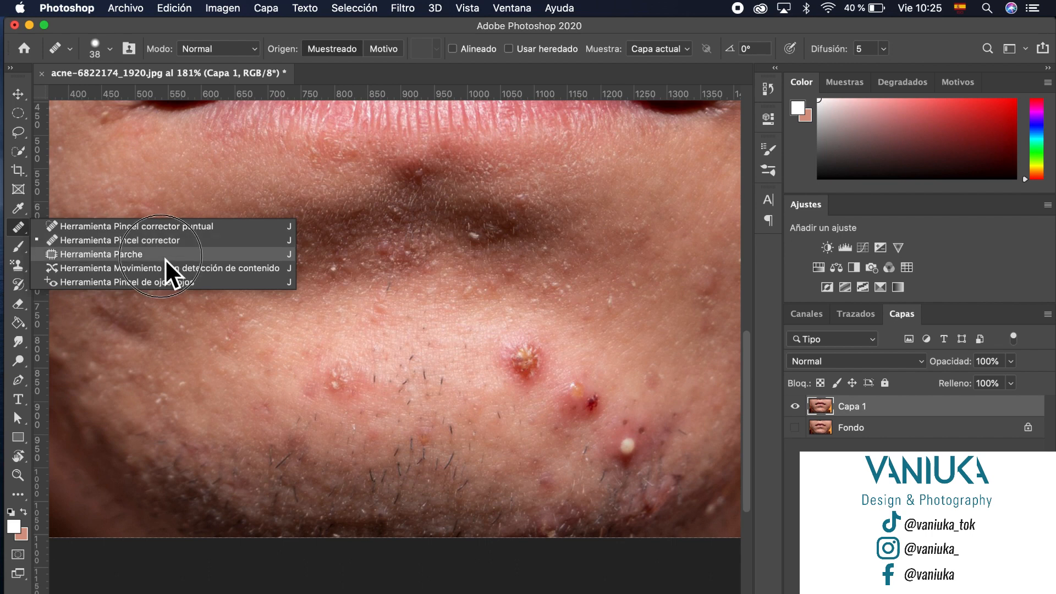
# Step: Select the Patch Tool from the healing tools flyout
pyautogui.click(164, 256)
pyautogui.rightClick(21, 234)
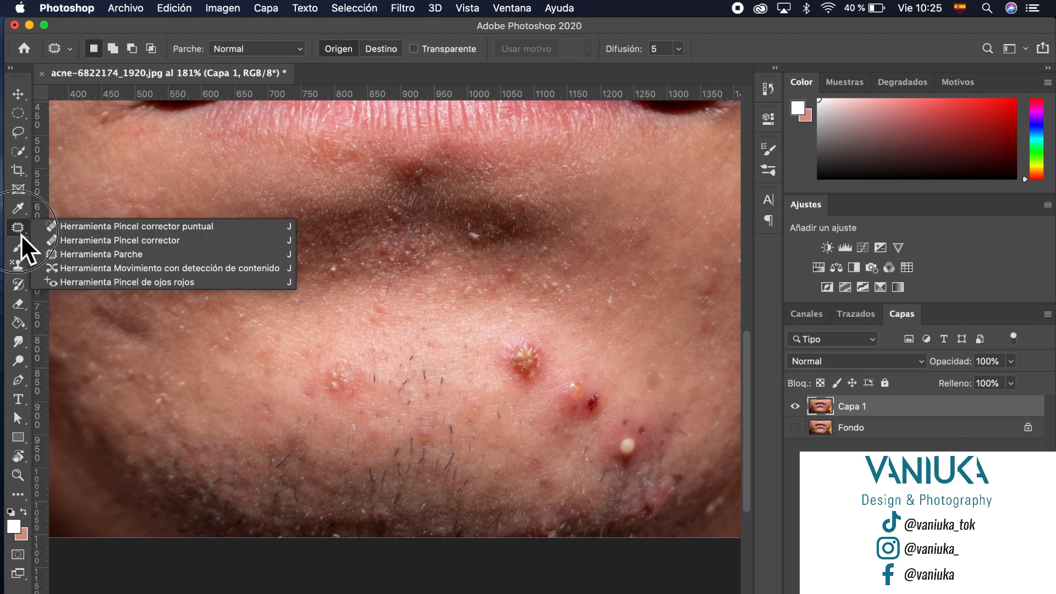
pyautogui.click(18, 236)
pyautogui.rightClick(19, 237)
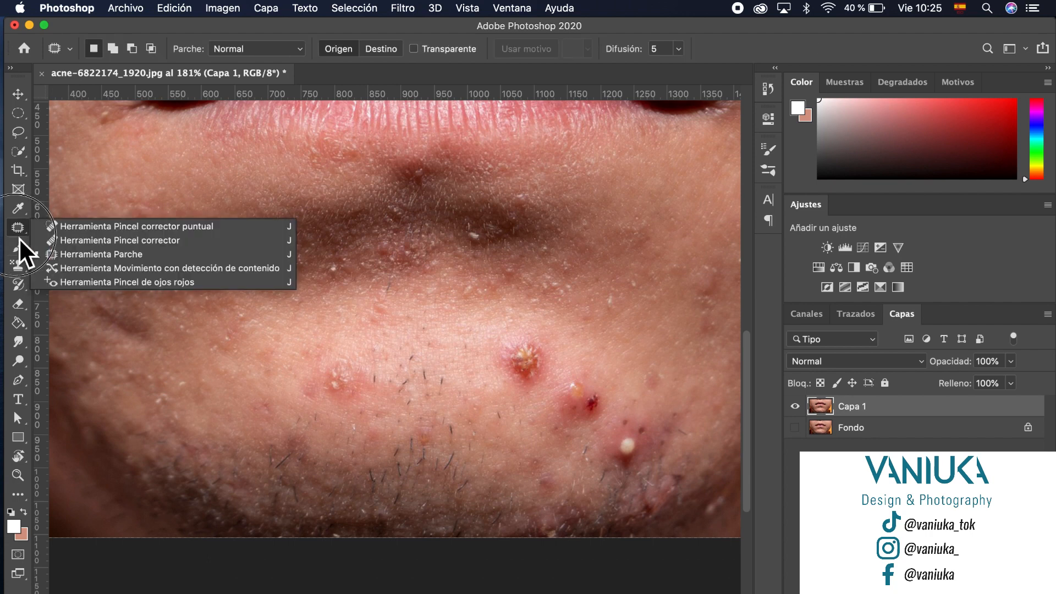
pyautogui.click(84, 259)
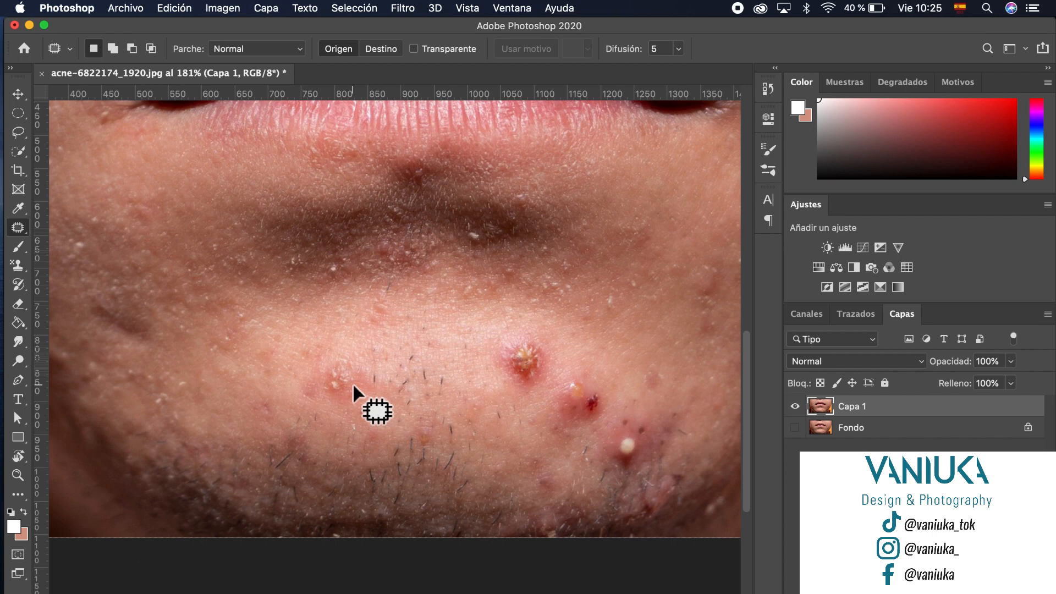
# Step: Lasso the left chin pimple, drag it onto clean skin, and deselect with Cmd+D
pyautogui.moveTo(368, 394)
pyautogui.mouseDown()
pyautogui.moveTo(369, 366)
pyautogui.moveTo(346, 358)
pyautogui.moveTo(315, 364)
pyautogui.moveTo(307, 385)
pyautogui.moveTo(309, 401)
pyautogui.moveTo(331, 415)
pyautogui.moveTo(367, 395)
pyautogui.mouseUp()
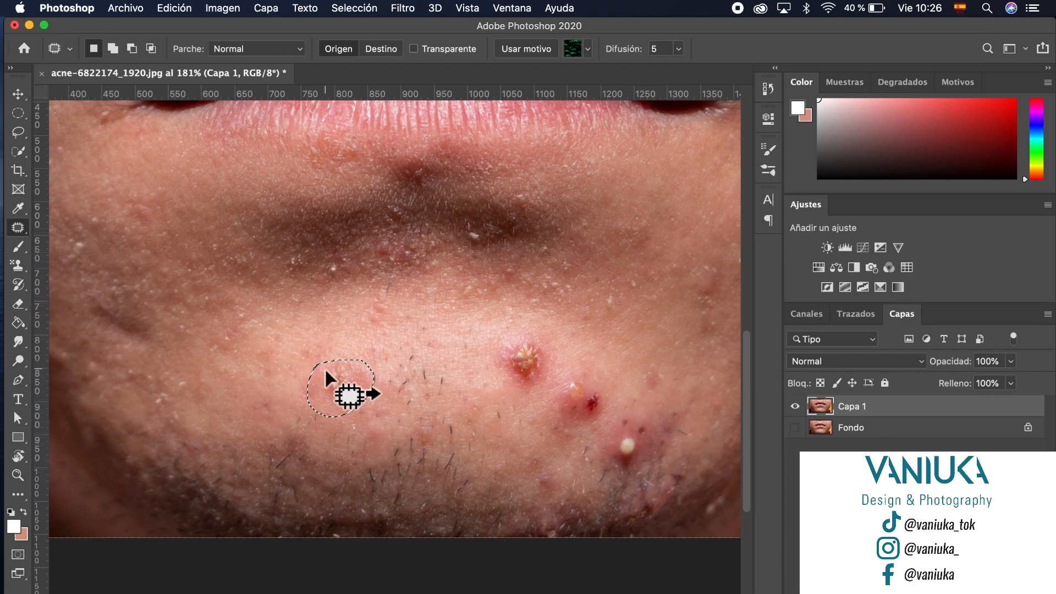
pyautogui.scroll(1, 325, 391)
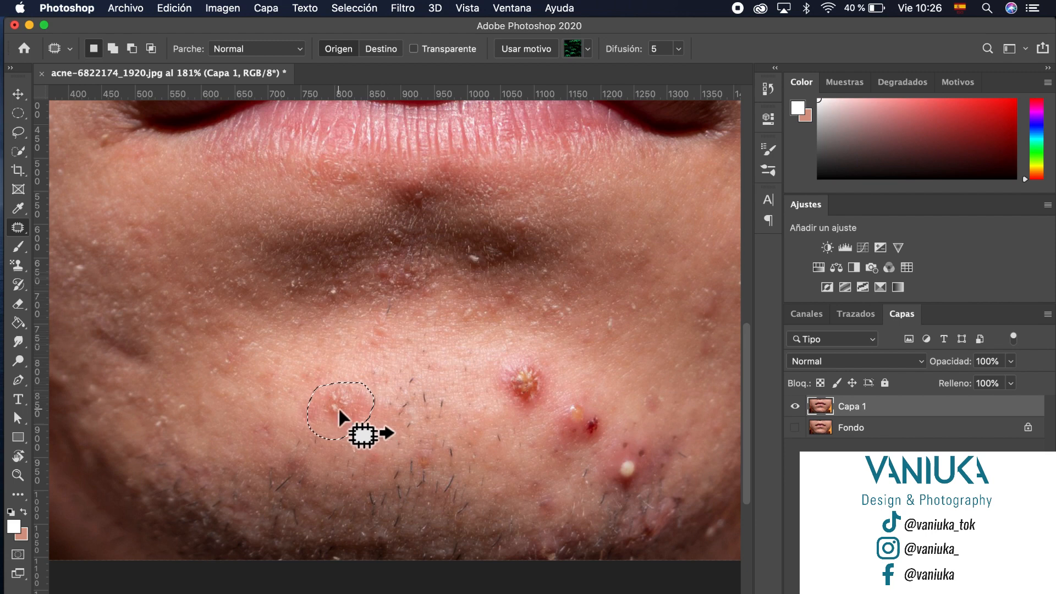
pyautogui.moveTo(338, 410); pyautogui.dragTo(597, 367)
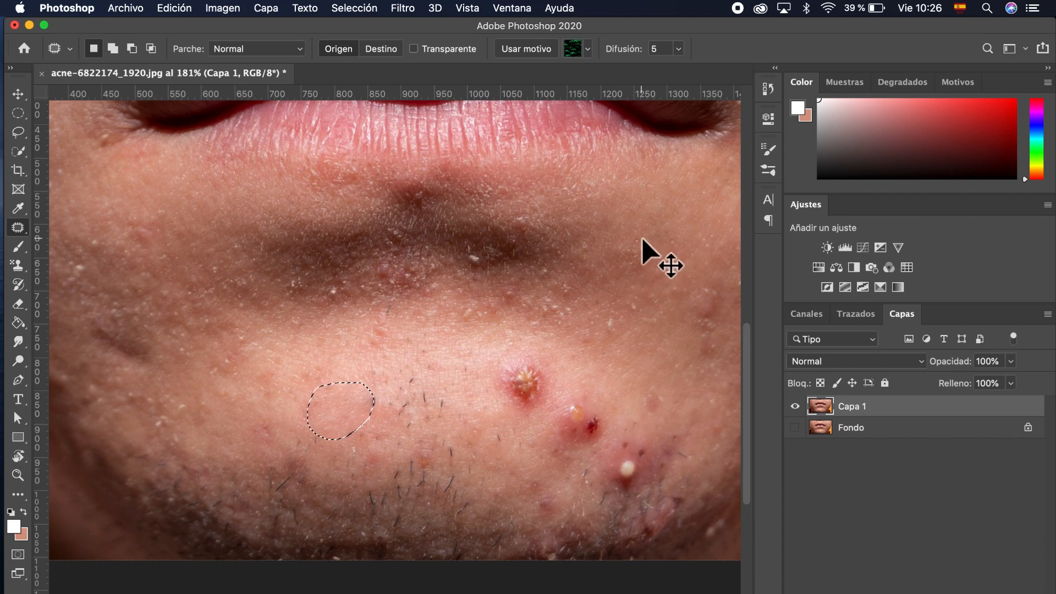
pyautogui.press('super+d')
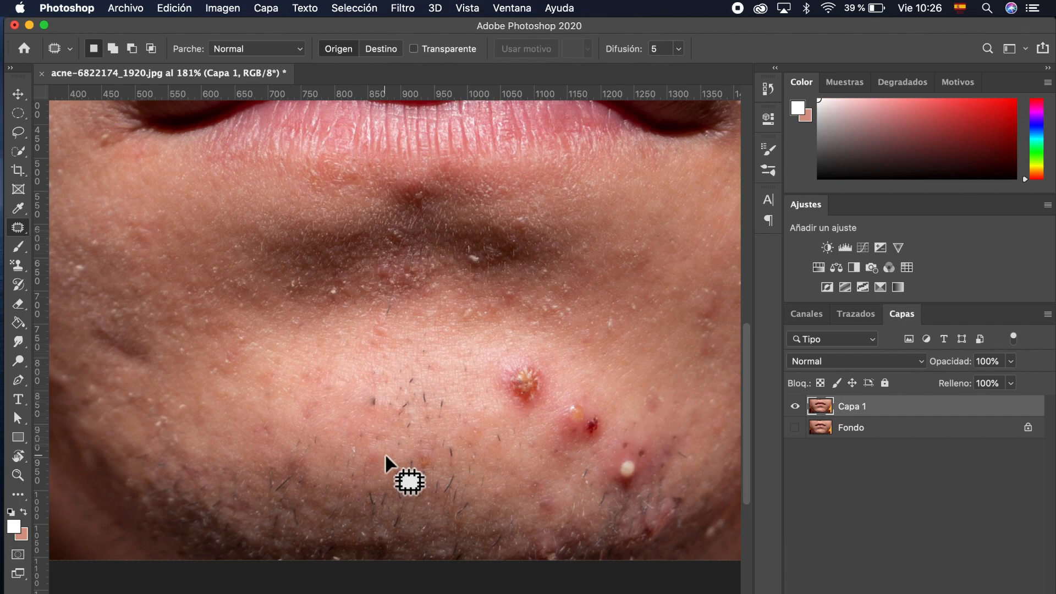
pyautogui.scroll(5, 394, 423)
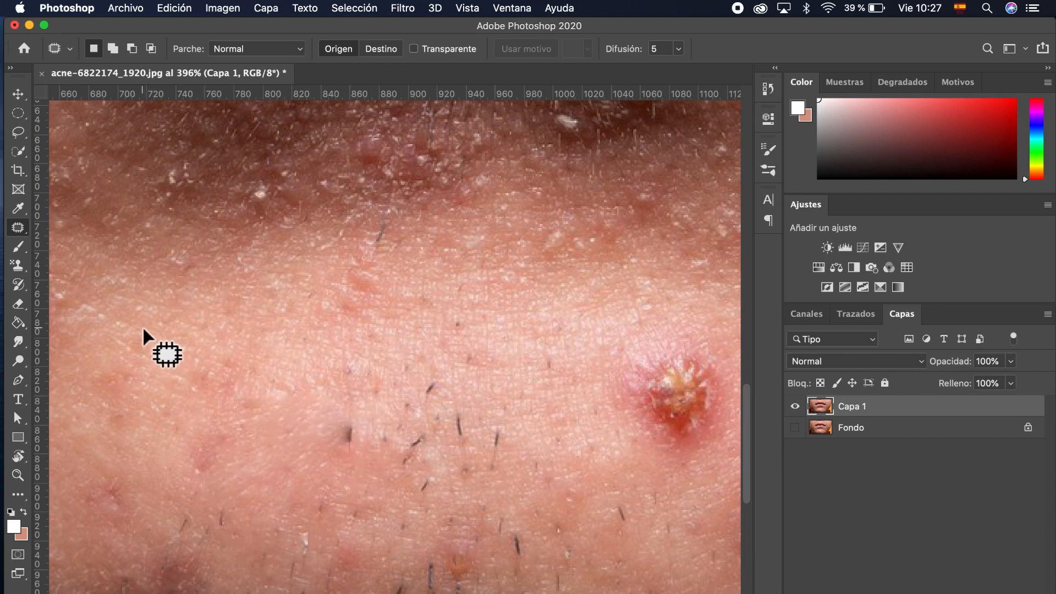
# Step: Switch to the Move tool, rezoom to 202%, and undo the patch on the left chin pimple
pyautogui.press('b')
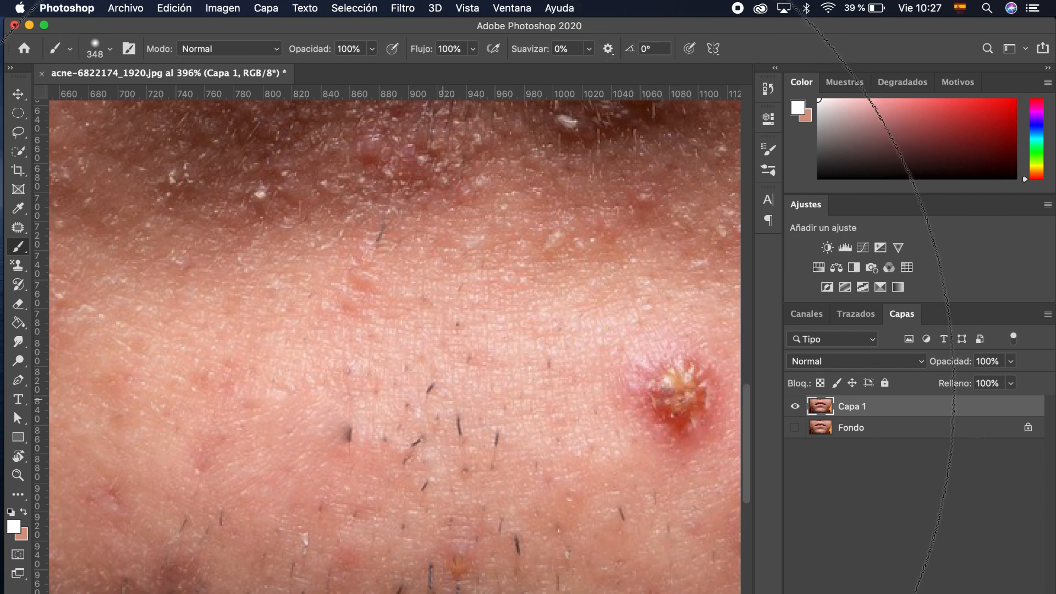
pyautogui.press('v')
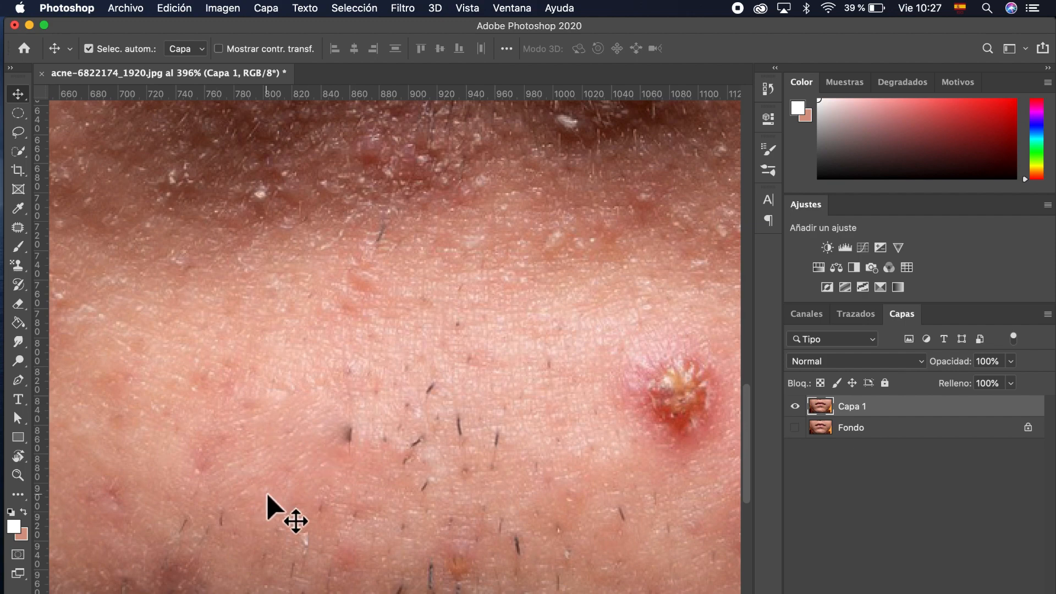
pyautogui.scroll(-5, 267, 495)
pyautogui.scroll(-5, 282, 490)
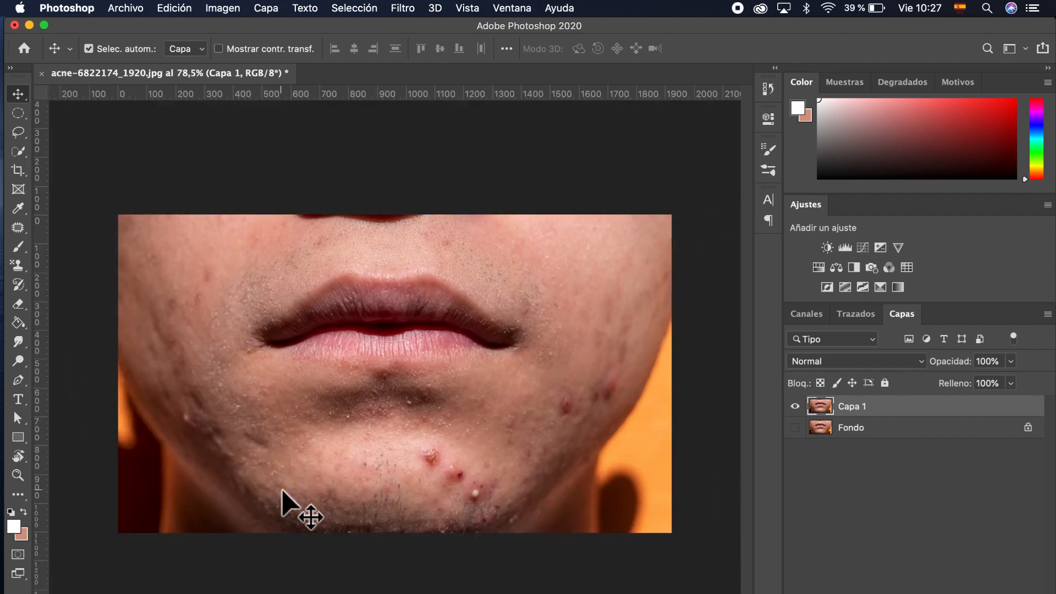
pyautogui.scroll(5, 314, 510)
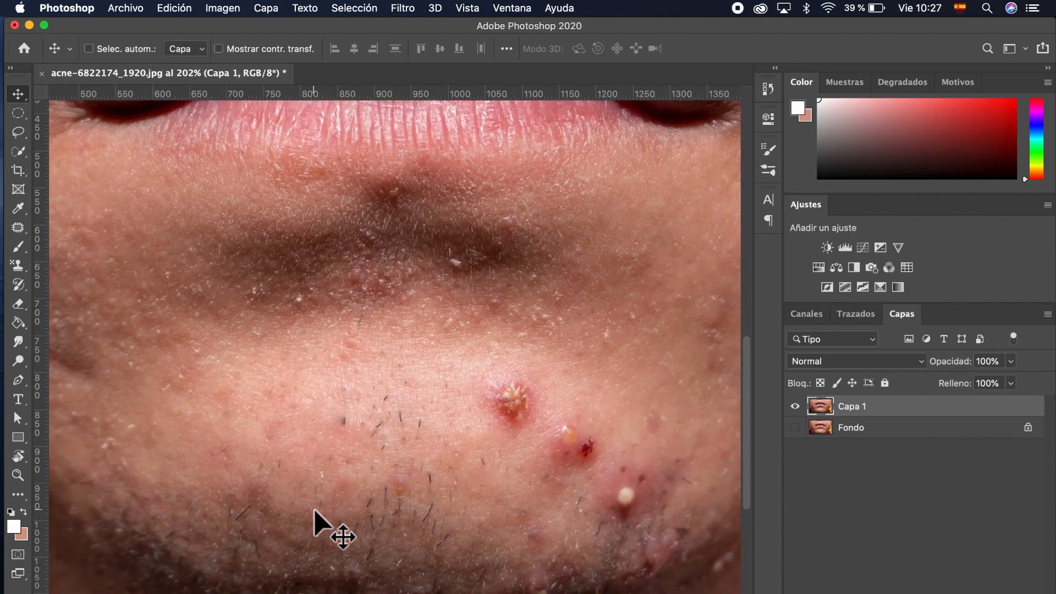
pyautogui.press('super+z')
pyautogui.press('super+z')
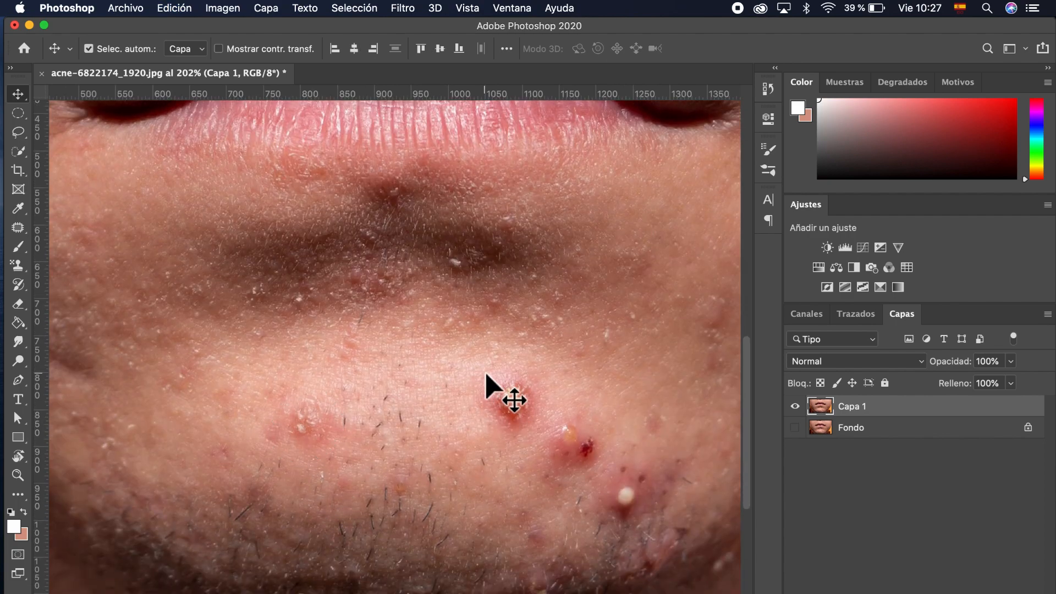
pyautogui.press('super+z')
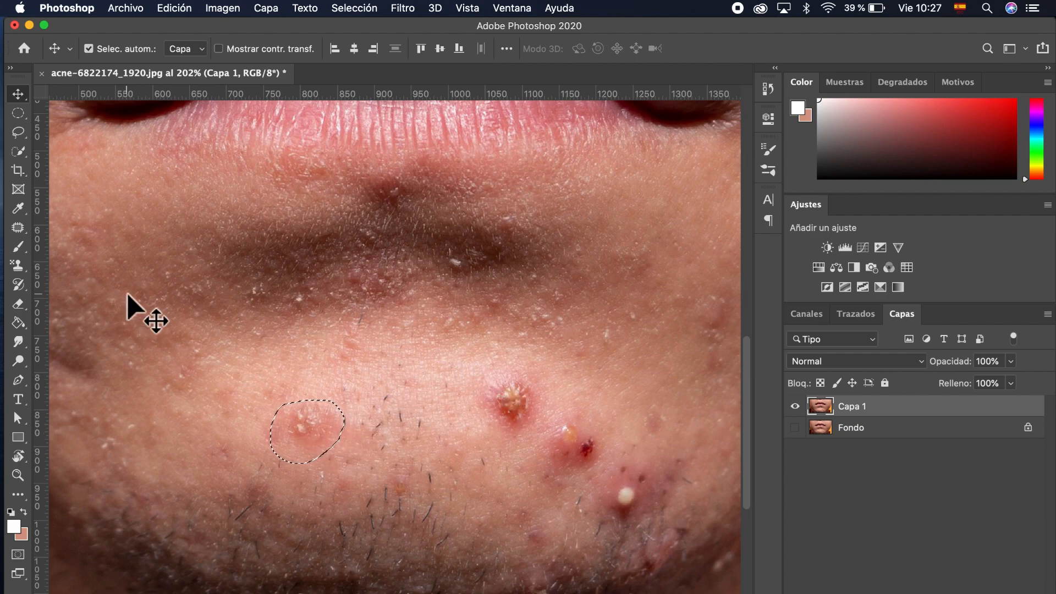
# Step: Re-patch the left chin pimple from clean skin above, then patch the smaller spot below it
pyautogui.click(19, 230)
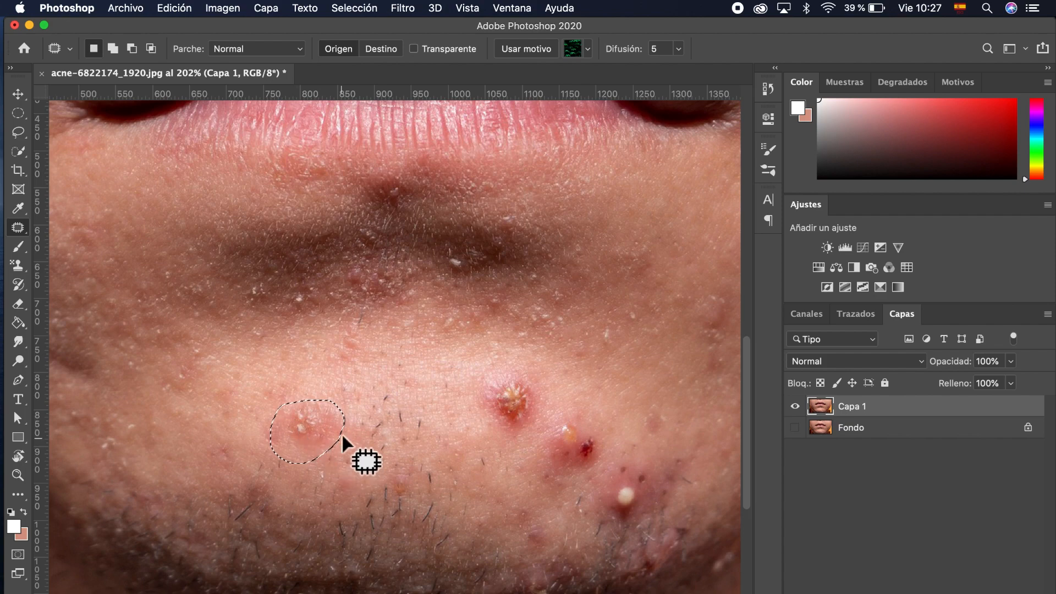
pyautogui.moveTo(318, 426); pyautogui.dragTo(321, 357)
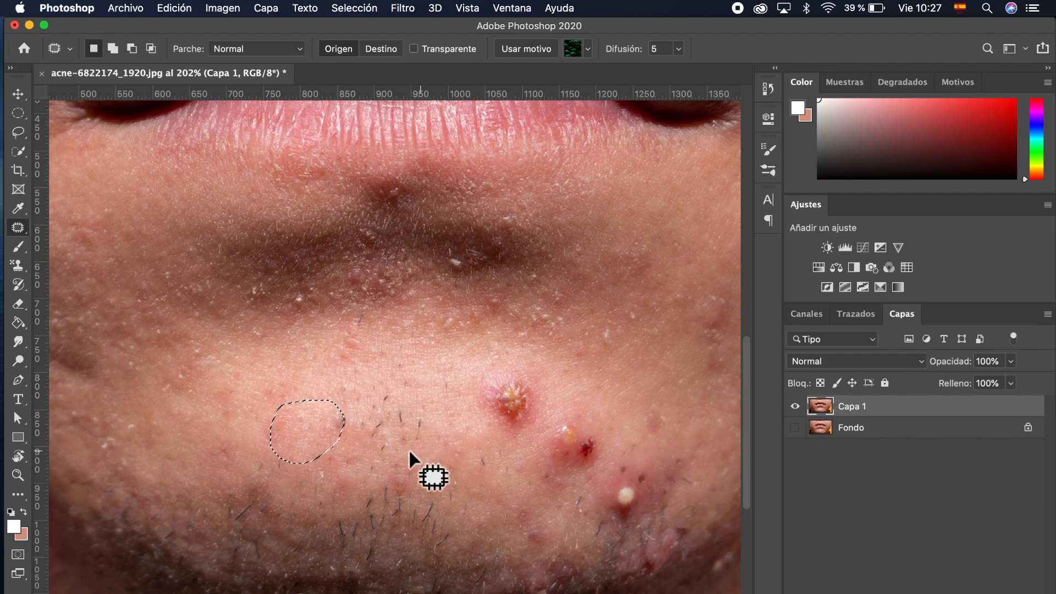
pyautogui.press('super+d')
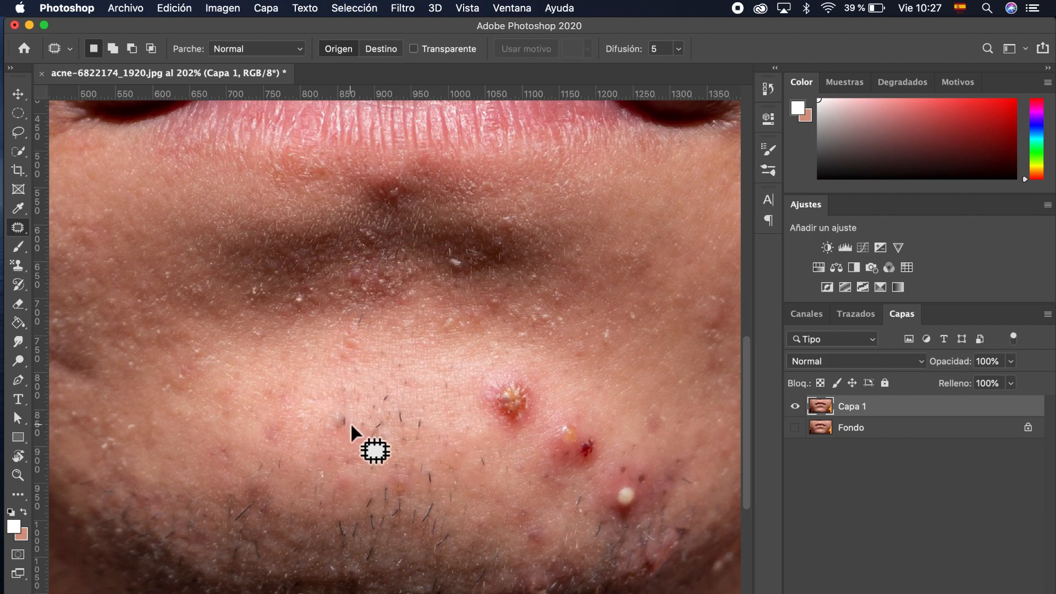
pyautogui.moveTo(351, 422)
pyautogui.mouseDown()
pyautogui.moveTo(338, 403)
pyautogui.moveTo(329, 414)
pyautogui.moveTo(336, 440)
pyautogui.moveTo(353, 412)
pyautogui.moveTo(343, 427)
pyautogui.moveTo(414, 426)
pyautogui.moveTo(402, 420)
pyautogui.mouseUp()
pyautogui.press('super+d')
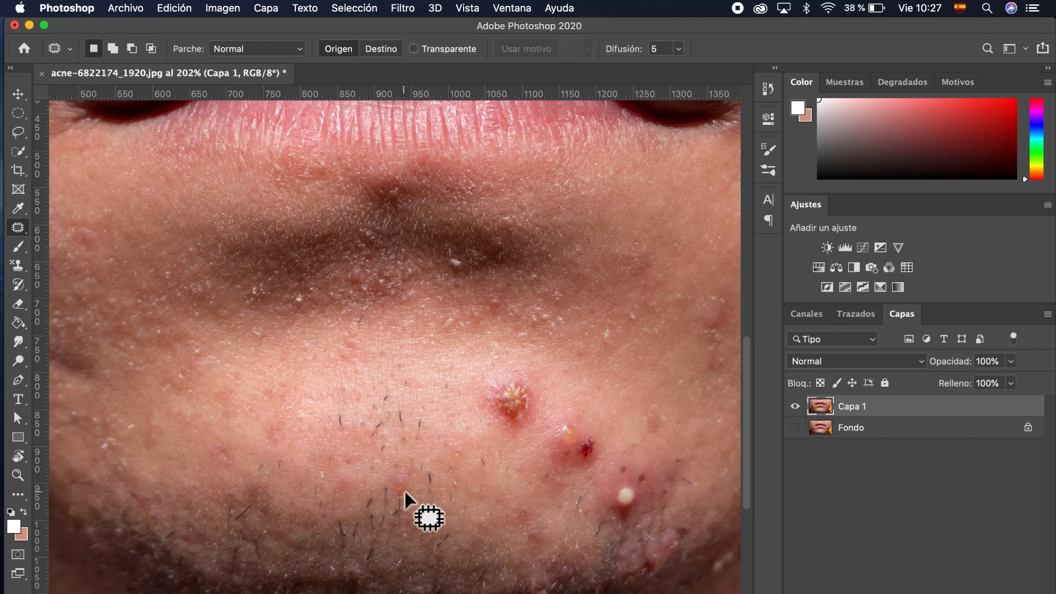
pyautogui.hscroll(5, 405, 490)
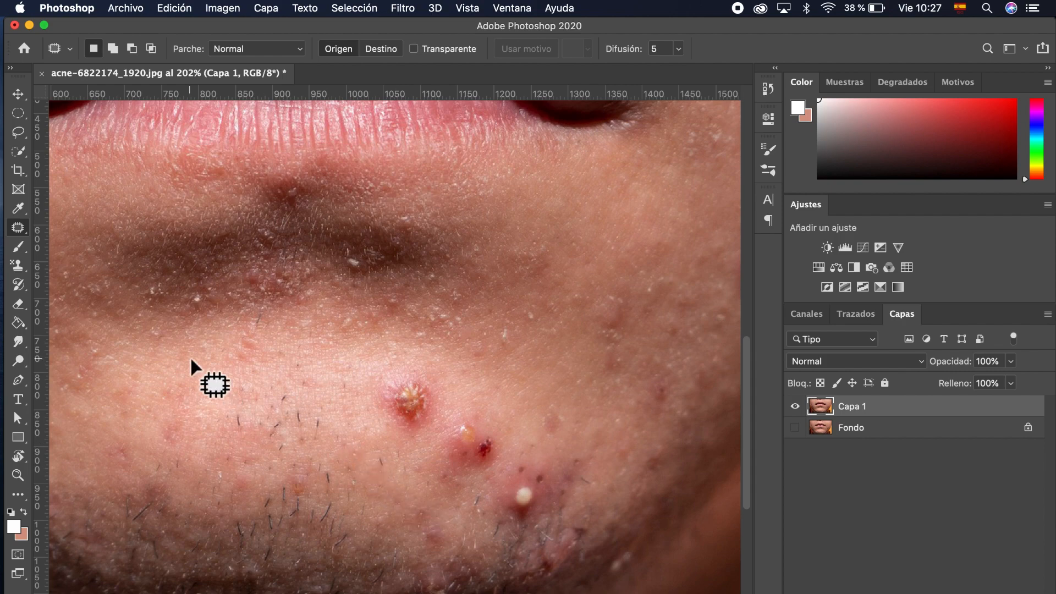
pyautogui.rightClick(26, 232)
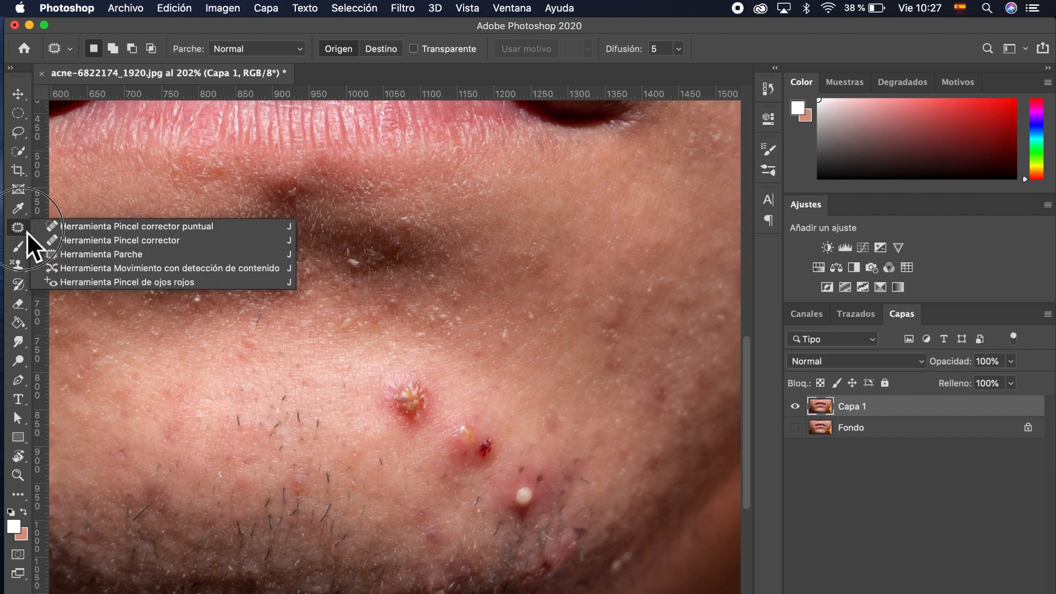
# Step: Shift the crusted centre chin pimple to the right with Content-Aware Move and commit it
pyautogui.click(144, 275)
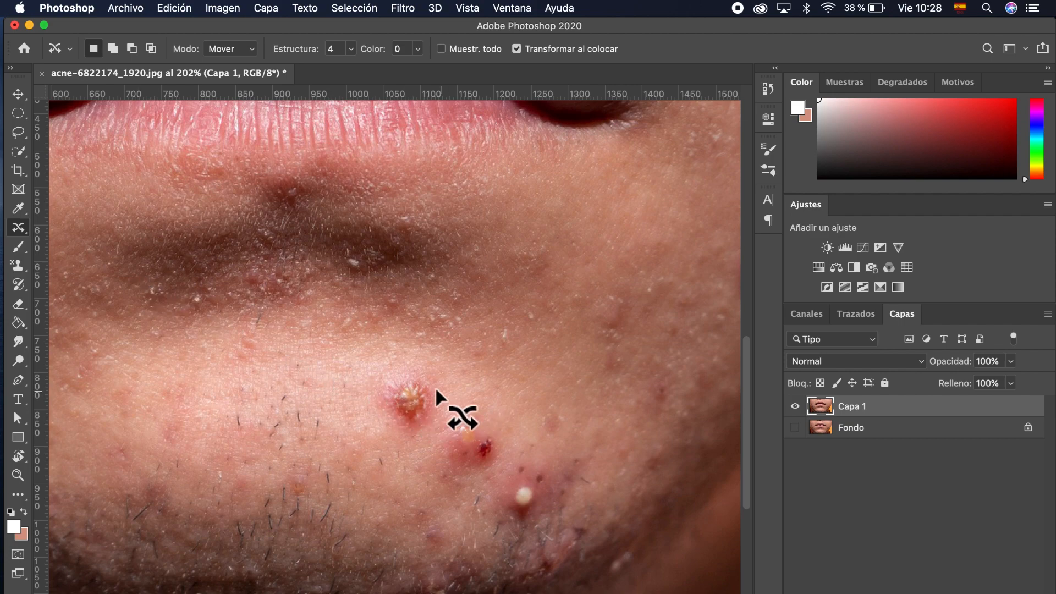
pyautogui.moveTo(419, 385)
pyautogui.mouseDown()
pyautogui.moveTo(399, 381)
pyautogui.moveTo(378, 402)
pyautogui.moveTo(399, 435)
pyautogui.moveTo(430, 427)
pyautogui.moveTo(442, 404)
pyautogui.moveTo(424, 380)
pyautogui.moveTo(393, 378)
pyautogui.moveTo(388, 395)
pyautogui.moveTo(413, 406)
pyautogui.moveTo(516, 341)
pyautogui.moveTo(499, 372)
pyautogui.mouseUp()
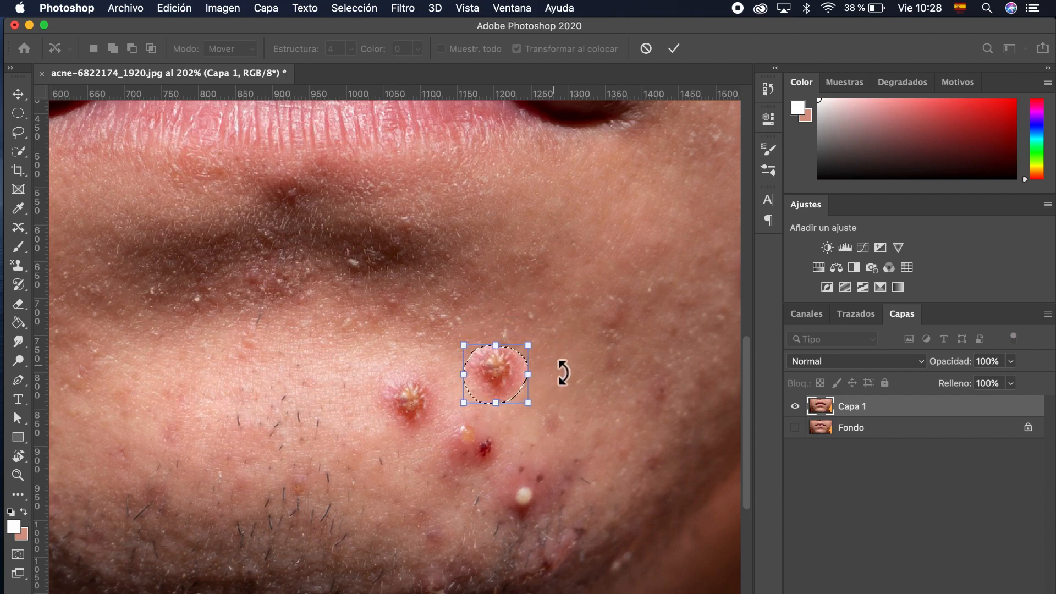
pyautogui.click(675, 48)
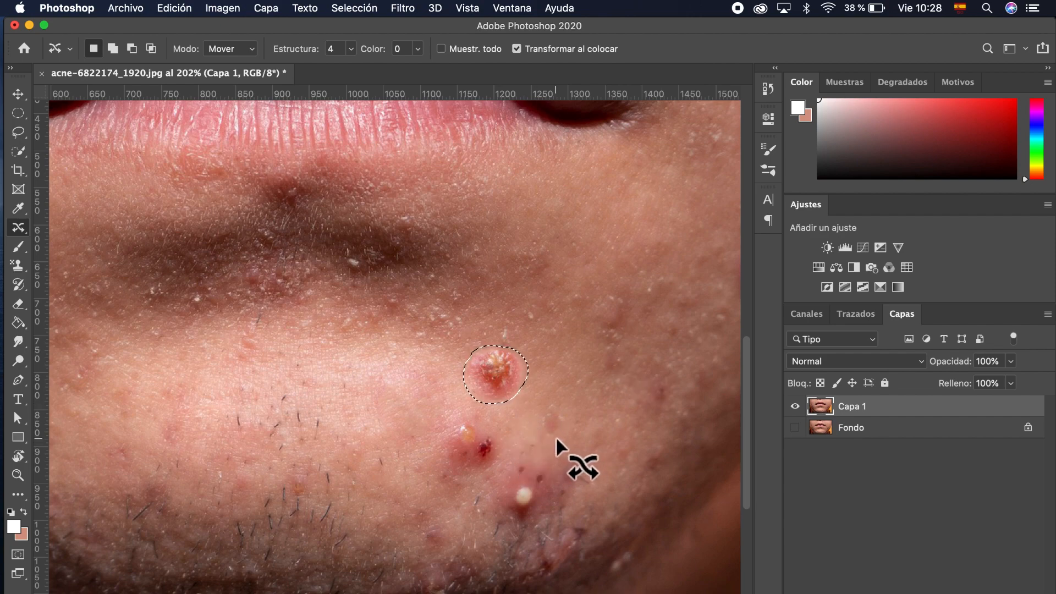
pyautogui.press('super+d')
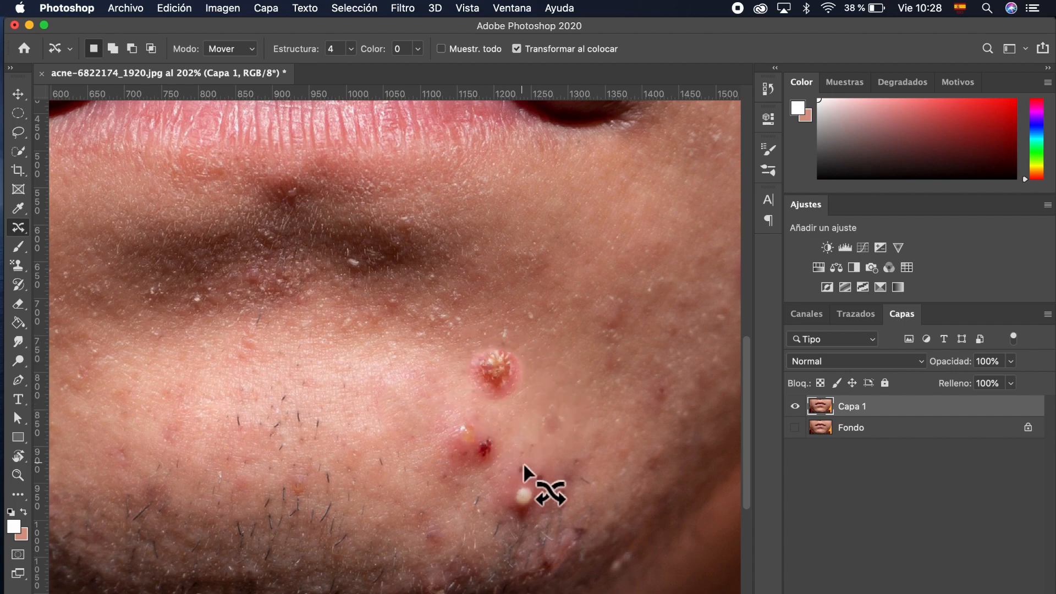
pyautogui.hscroll(3, 480, 494)
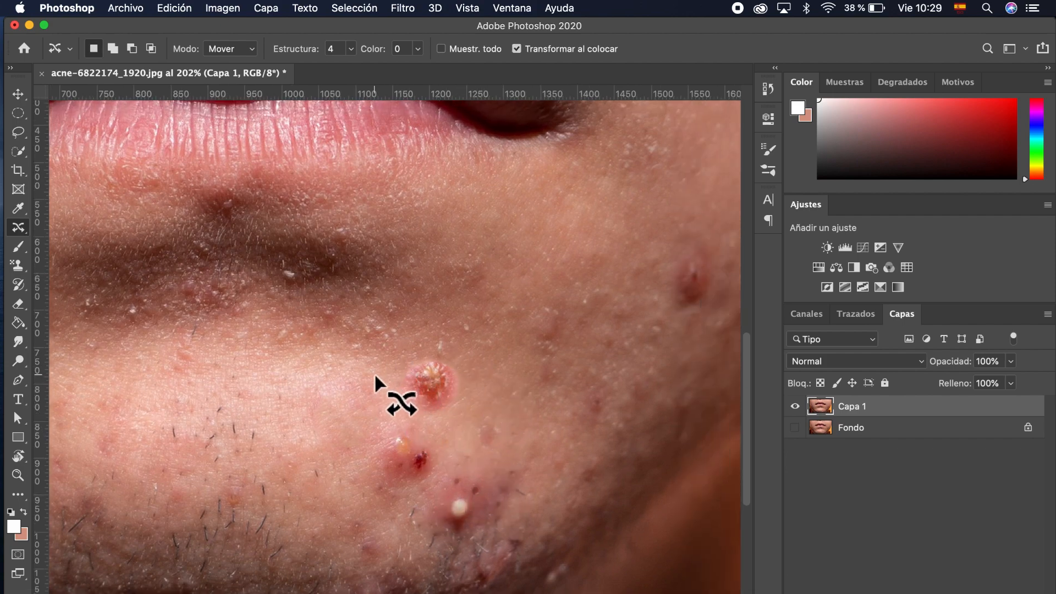
pyautogui.scroll(2, 375, 376)
pyautogui.scroll(2, 375, 377)
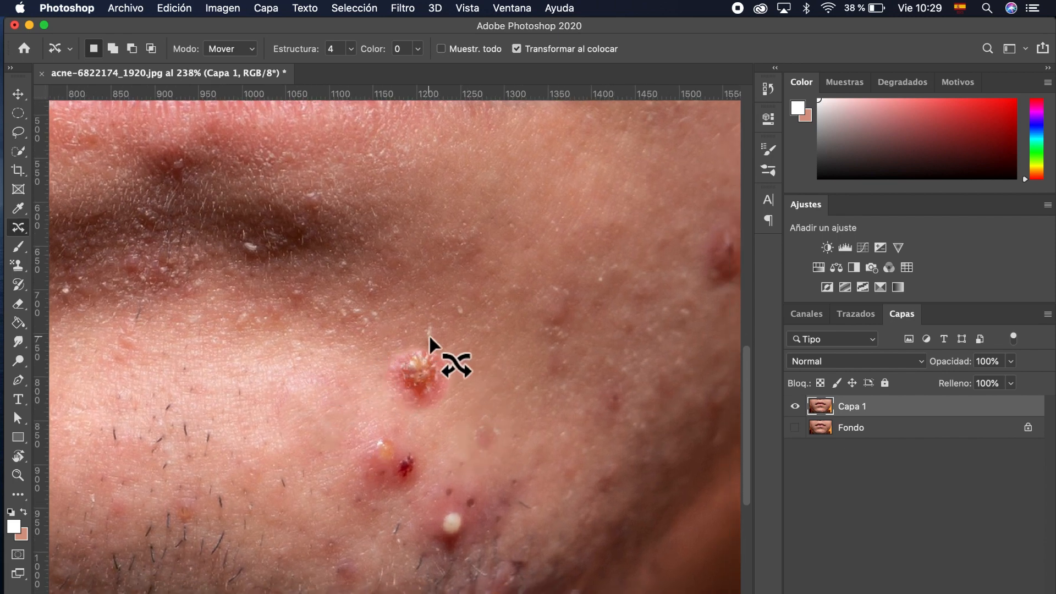
pyautogui.click(21, 229)
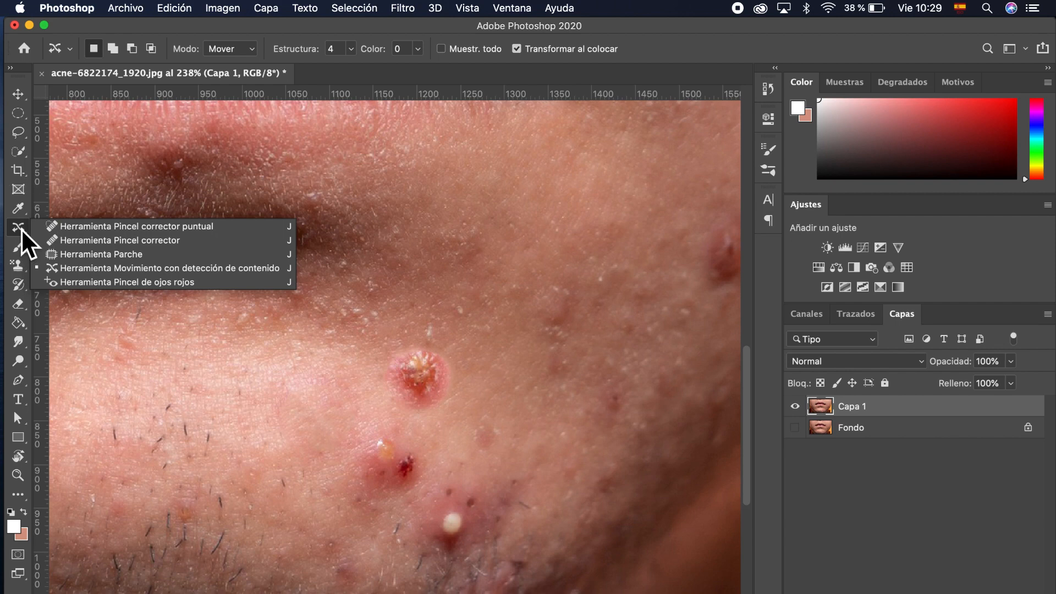
# Step: Darken the upper chin pimple with the Red Eye Tool, then trial a spot heal and undo it
pyautogui.click(92, 285)
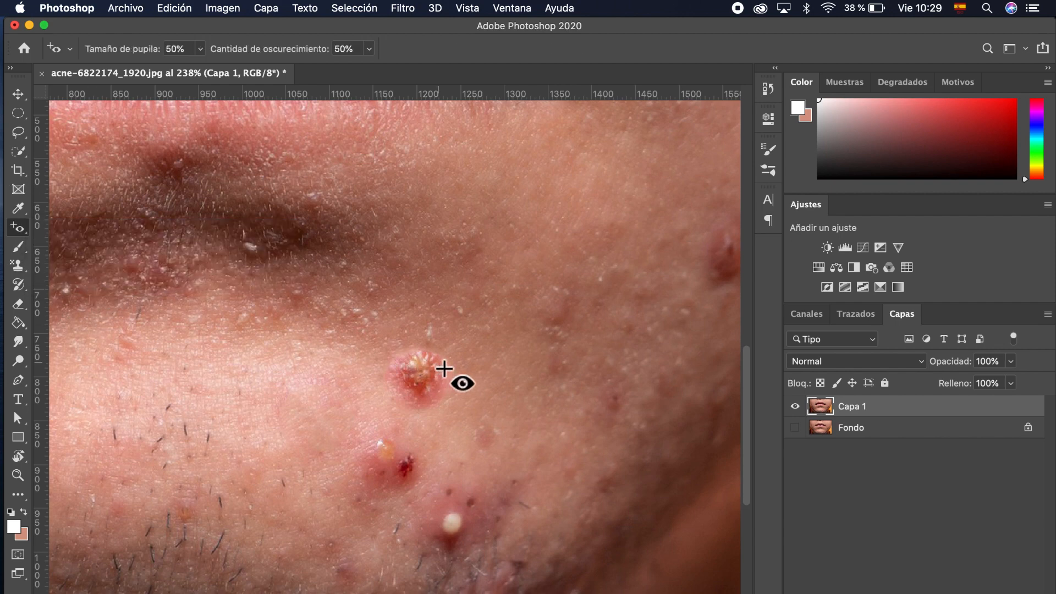
pyautogui.moveTo(438, 360)
pyautogui.mouseDown()
pyautogui.moveTo(396, 396)
pyautogui.moveTo(402, 418)
pyautogui.mouseUp()
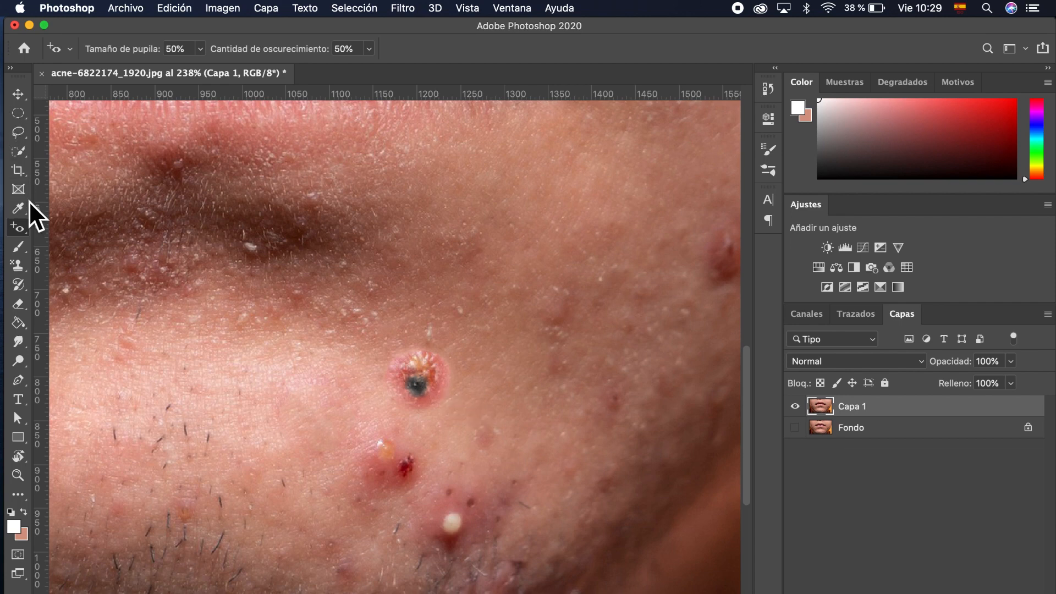
pyautogui.rightClick(25, 230)
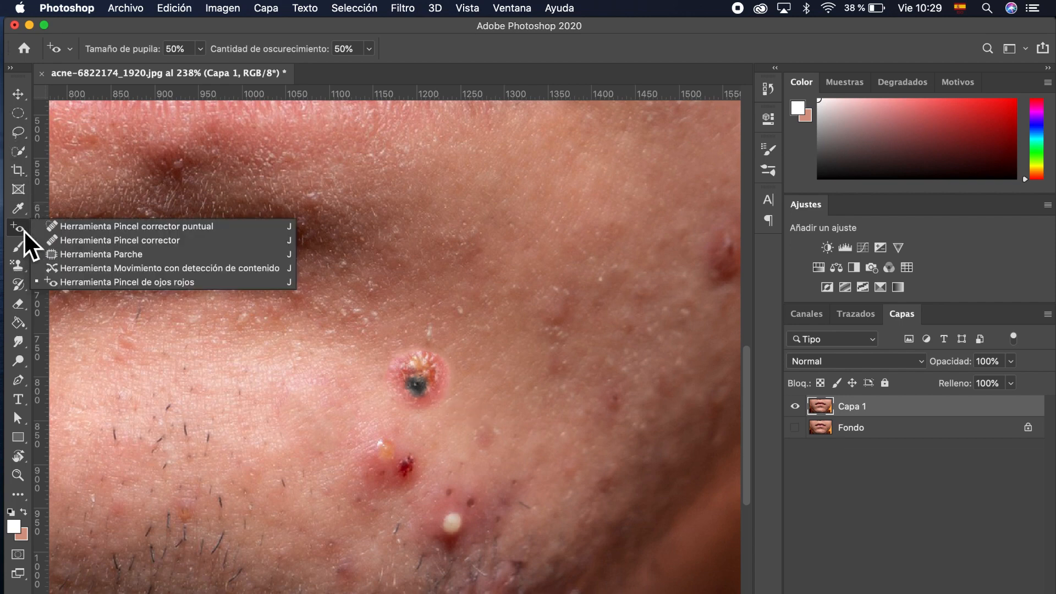
pyautogui.click(91, 227)
pyautogui.moveTo(507, 407)
pyautogui.mouseDown()
pyautogui.moveTo(454, 376)
pyautogui.moveTo(417, 402)
pyautogui.moveTo(439, 416)
pyautogui.moveTo(460, 386)
pyautogui.moveTo(424, 388)
pyautogui.mouseUp()
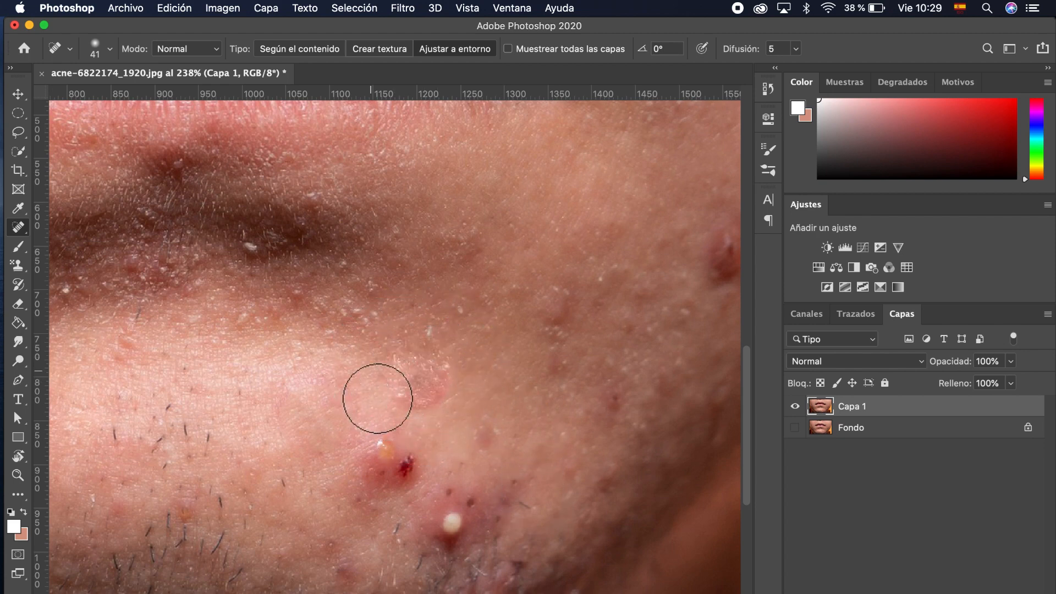
pyautogui.rightClick(22, 232)
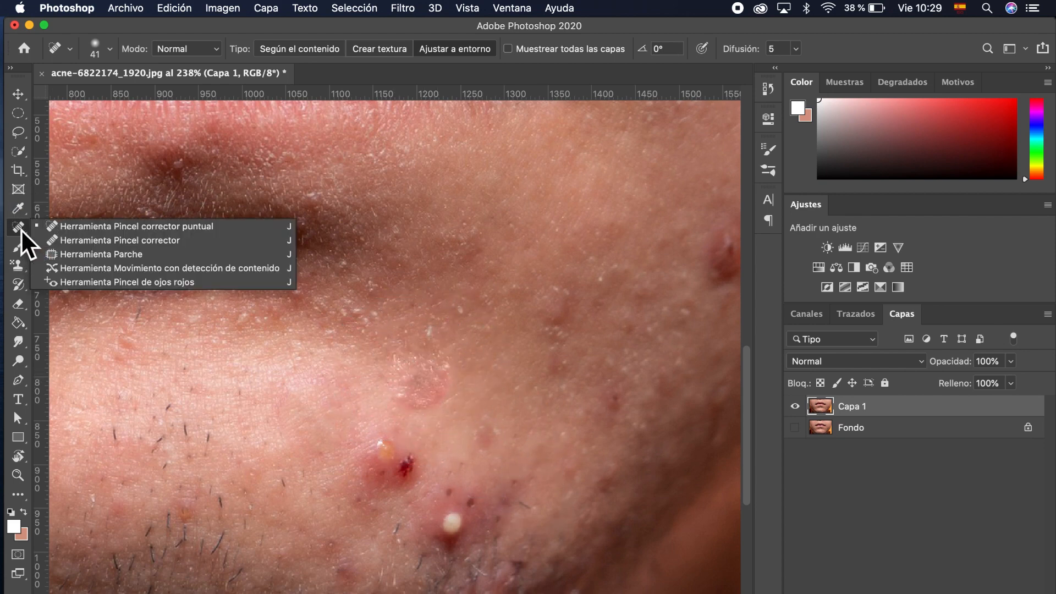
pyautogui.click(21, 228)
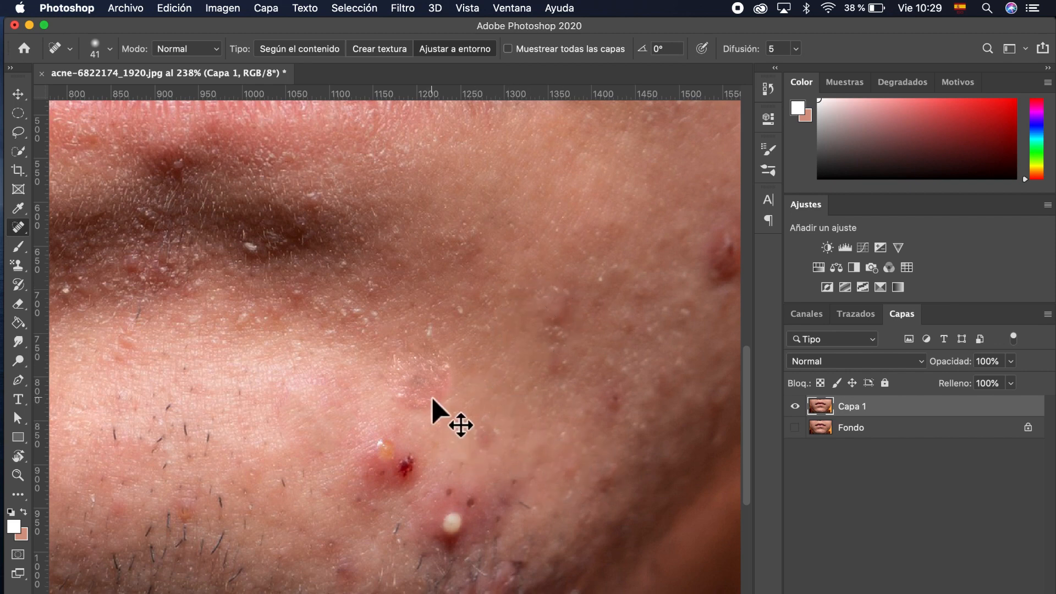
pyautogui.press('super+z')
pyautogui.rightClick(25, 236)
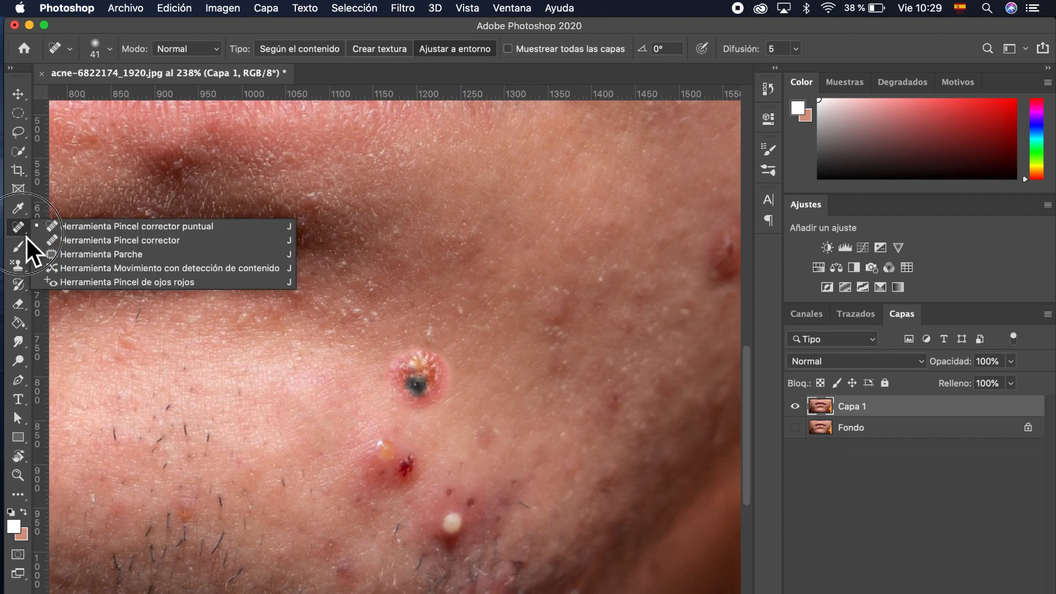
# Step: Patch the upper chin pimple and the red pimple below it with nearby clean skin
pyautogui.click(94, 255)
pyautogui.moveTo(446, 346)
pyautogui.mouseDown()
pyautogui.moveTo(387, 355)
pyautogui.moveTo(381, 379)
pyautogui.moveTo(415, 418)
pyautogui.moveTo(440, 410)
pyautogui.moveTo(459, 380)
pyautogui.moveTo(438, 344)
pyautogui.moveTo(450, 370)
pyautogui.moveTo(484, 353)
pyautogui.mouseUp()
pyautogui.moveTo(437, 379); pyautogui.dragTo(464, 380)
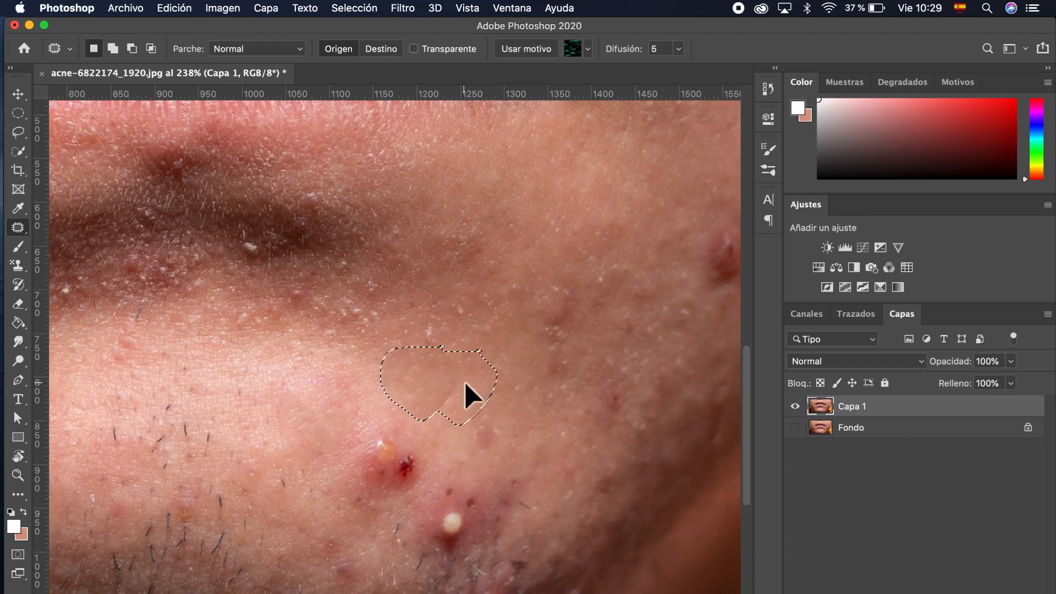
pyautogui.click(476, 440)
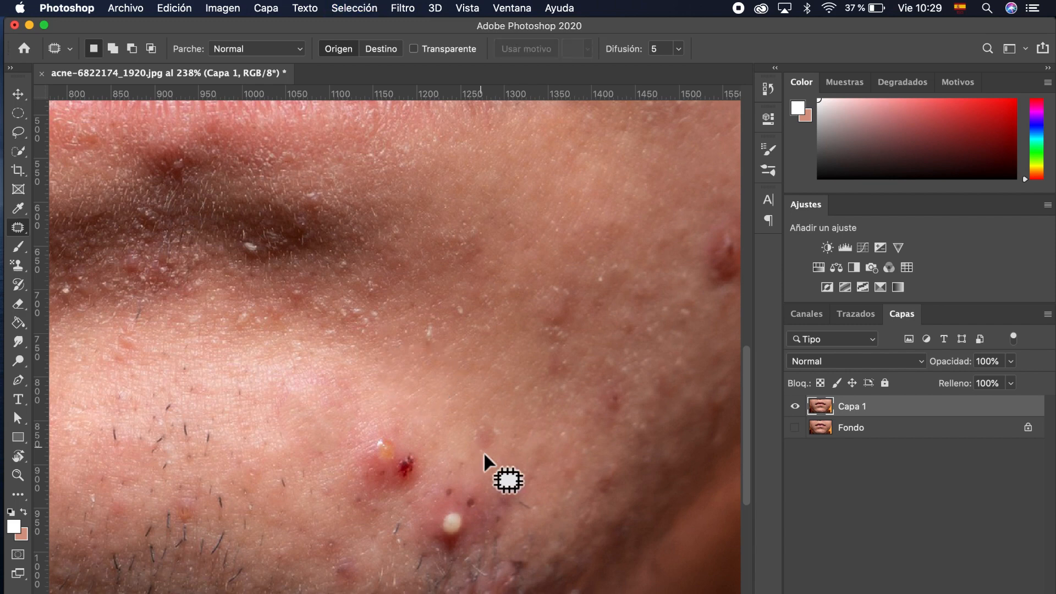
pyautogui.moveTo(434, 344)
pyautogui.mouseDown()
pyautogui.moveTo(444, 317)
pyautogui.moveTo(425, 316)
pyautogui.moveTo(421, 337)
pyautogui.mouseUp()
pyautogui.click(443, 334)
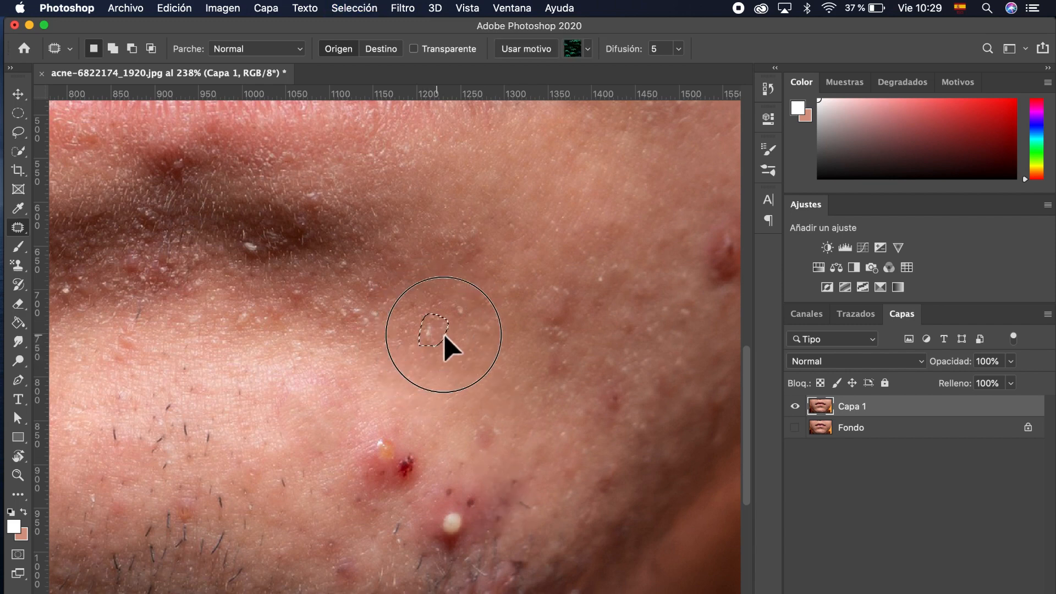
pyautogui.moveTo(416, 446)
pyautogui.mouseDown()
pyautogui.moveTo(391, 430)
pyautogui.moveTo(367, 436)
pyautogui.moveTo(339, 468)
pyautogui.moveTo(361, 514)
pyautogui.moveTo(421, 483)
pyautogui.moveTo(440, 452)
pyautogui.moveTo(378, 428)
pyautogui.mouseUp()
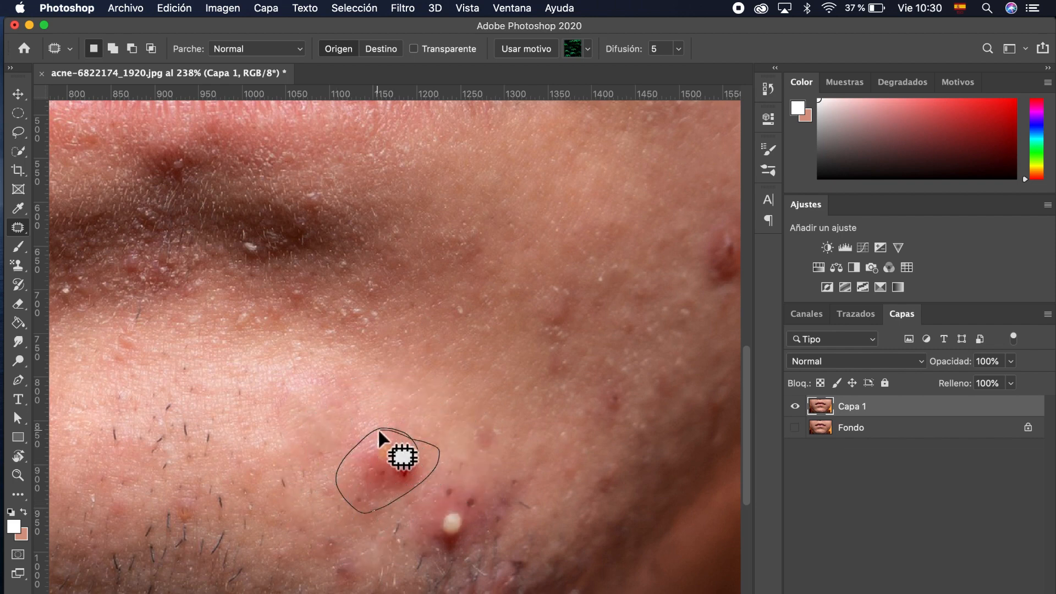
pyautogui.moveTo(382, 465); pyautogui.dragTo(443, 393)
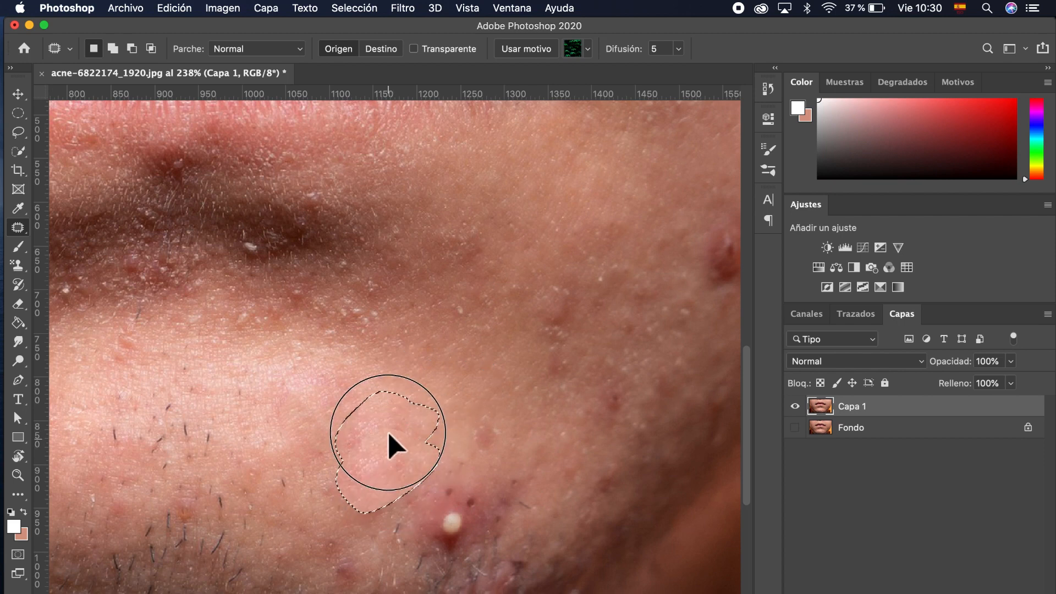
pyautogui.press('super+d')
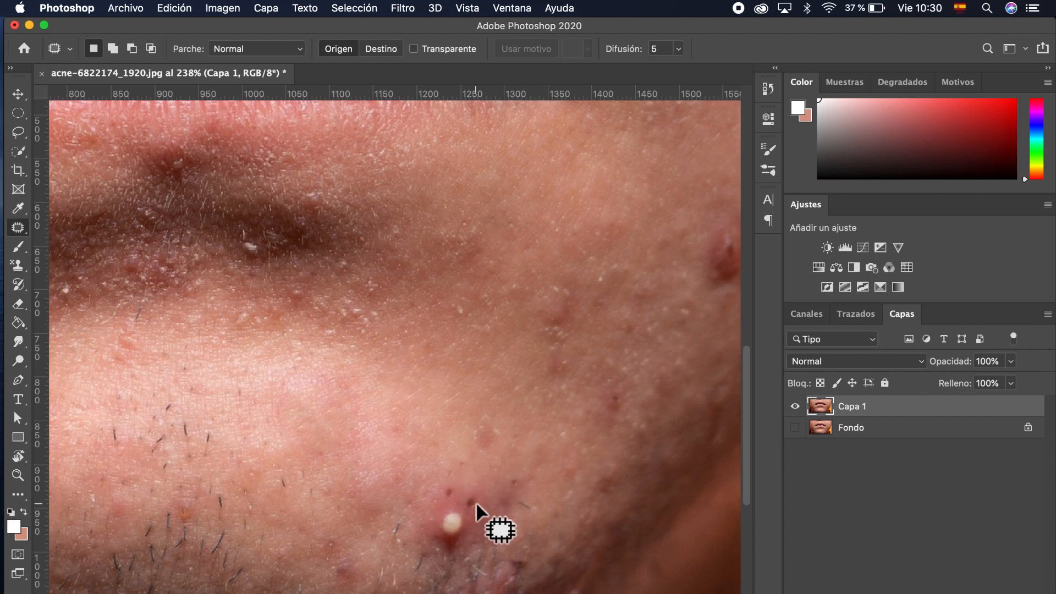
# Step: Patch the white-headed chin pimple and the lower chin blemish with clean skin
pyautogui.hscroll(5, 477, 502)
pyautogui.scroll(-2, 477, 502)
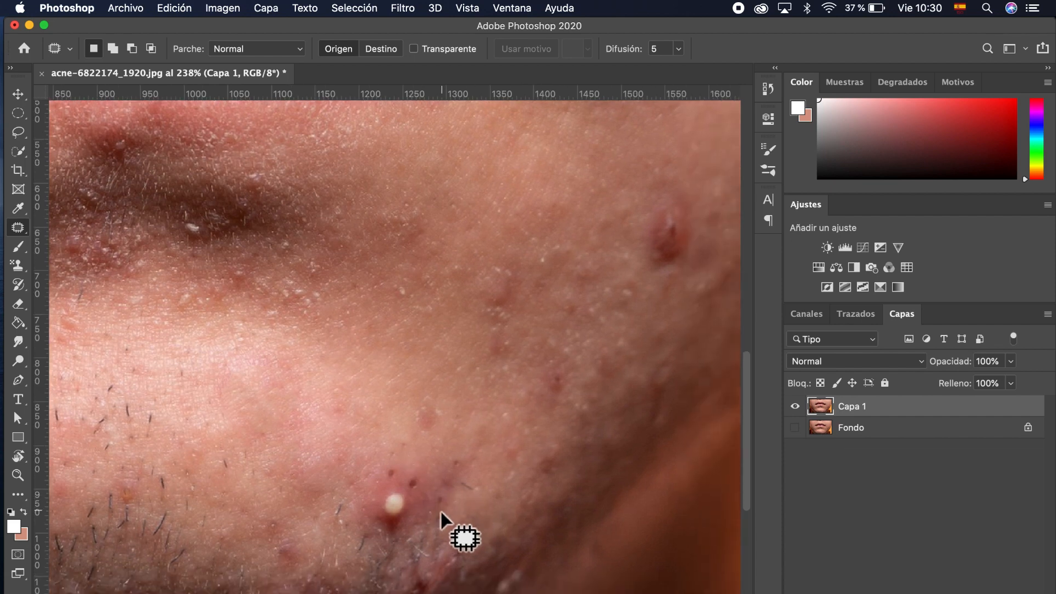
pyautogui.scroll(-5, 408, 529)
pyautogui.moveTo(401, 471)
pyautogui.mouseDown()
pyautogui.moveTo(423, 460)
pyautogui.moveTo(440, 419)
pyautogui.moveTo(386, 397)
pyautogui.moveTo(374, 408)
pyautogui.moveTo(357, 457)
pyautogui.moveTo(381, 478)
pyautogui.moveTo(402, 483)
pyautogui.moveTo(394, 388)
pyautogui.mouseUp()
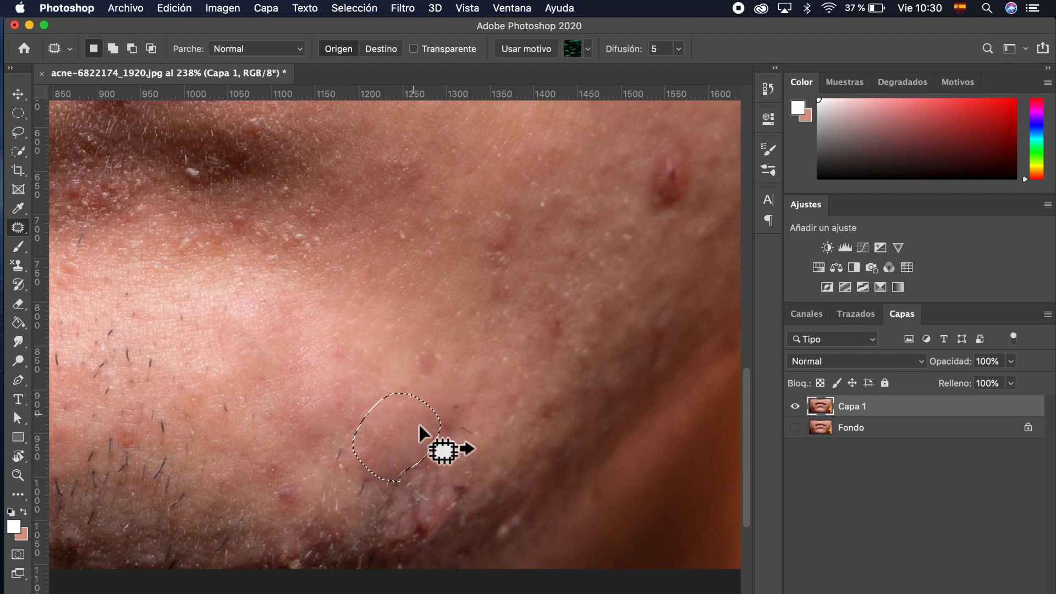
pyautogui.press('super+d')
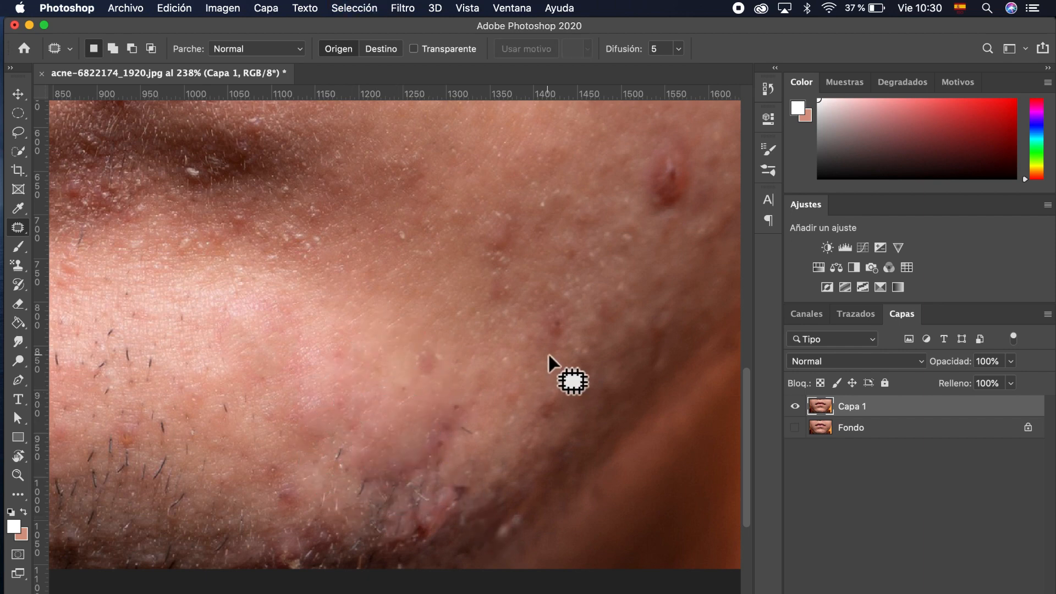
pyautogui.scroll(3, 549, 357)
pyautogui.hscroll(3, 549, 357)
pyautogui.scroll(-3, 549, 354)
pyautogui.hscroll(-1, 549, 354)
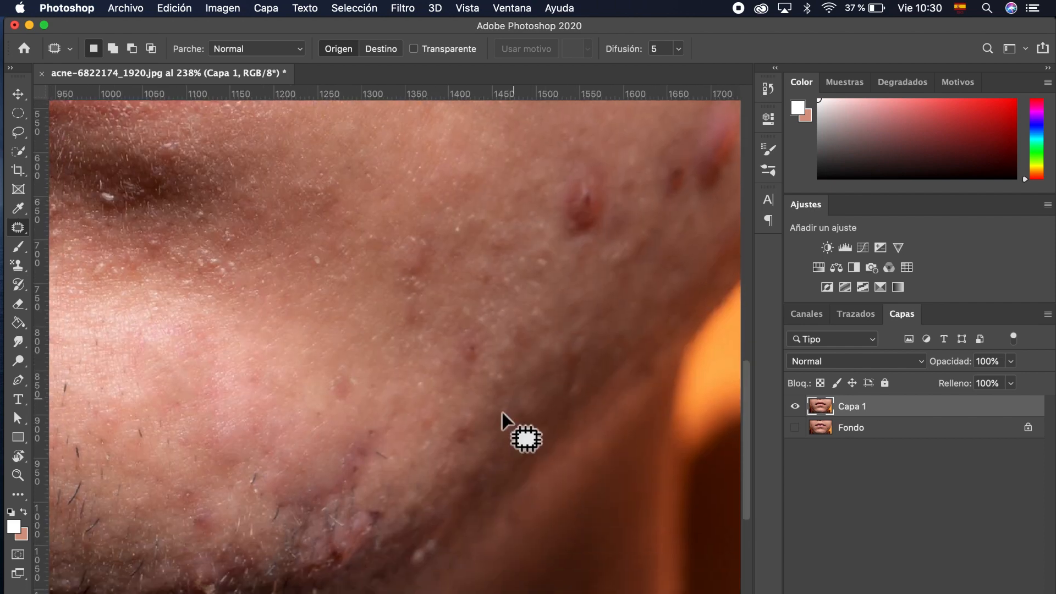
pyautogui.moveTo(365, 563)
pyautogui.mouseDown()
pyautogui.moveTo(401, 508)
pyautogui.moveTo(376, 481)
pyautogui.moveTo(318, 516)
pyautogui.moveTo(296, 548)
pyautogui.moveTo(301, 589)
pyautogui.moveTo(345, 574)
pyautogui.moveTo(345, 507)
pyautogui.mouseUp()
pyautogui.press('super+d')
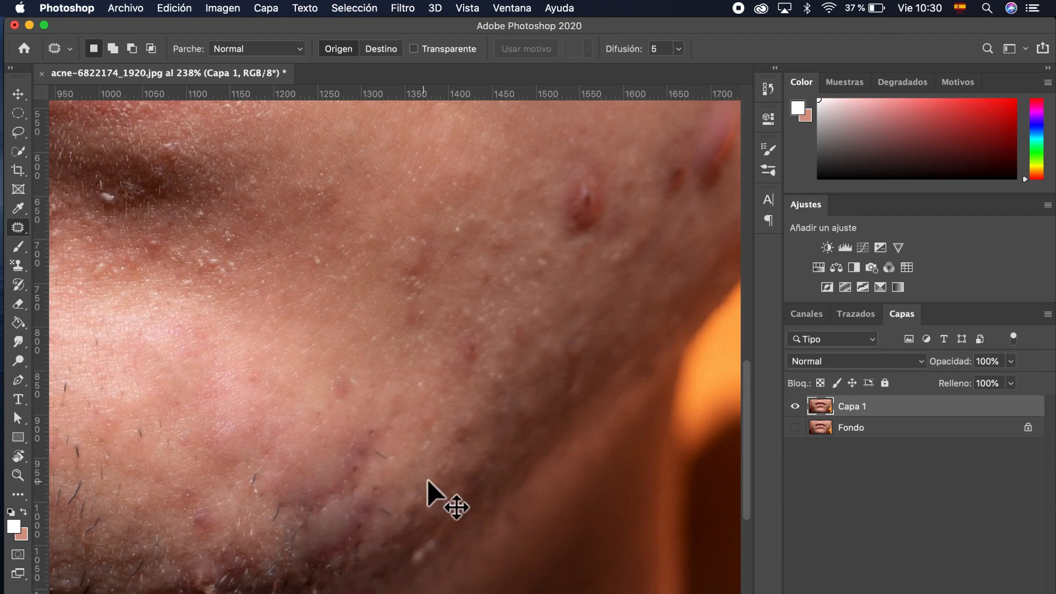
# Step: Patch the two blemishes on the cheek with surrounding clean skin
pyautogui.scroll(7, 518, 354)
pyautogui.hscroll(4, 518, 354)
pyautogui.moveTo(522, 348)
pyautogui.mouseDown()
pyautogui.moveTo(482, 327)
pyautogui.moveTo(473, 346)
pyautogui.moveTo(479, 389)
pyautogui.moveTo(512, 388)
pyautogui.moveTo(529, 368)
pyautogui.moveTo(517, 344)
pyautogui.mouseUp()
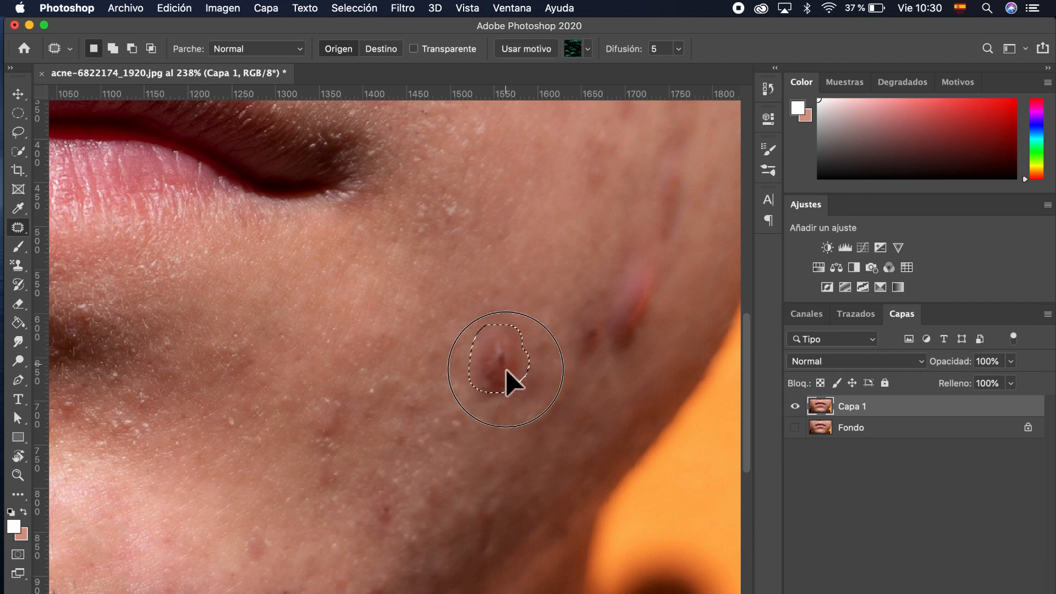
pyautogui.press('super+d')
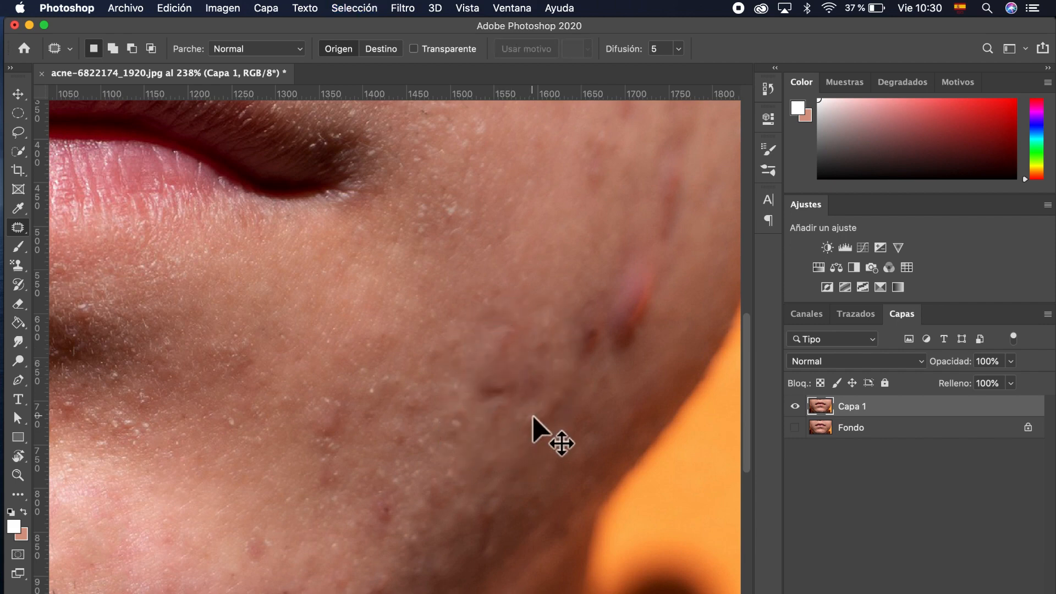
pyautogui.scroll(3, 533, 414)
pyautogui.hscroll(4, 533, 414)
pyautogui.moveTo(558, 382)
pyautogui.mouseDown()
pyautogui.moveTo(585, 313)
pyautogui.moveTo(577, 287)
pyautogui.moveTo(550, 300)
pyautogui.moveTo(519, 354)
pyautogui.moveTo(516, 388)
pyautogui.moveTo(551, 383)
pyautogui.moveTo(487, 472)
pyautogui.mouseUp()
pyautogui.press('super+d')
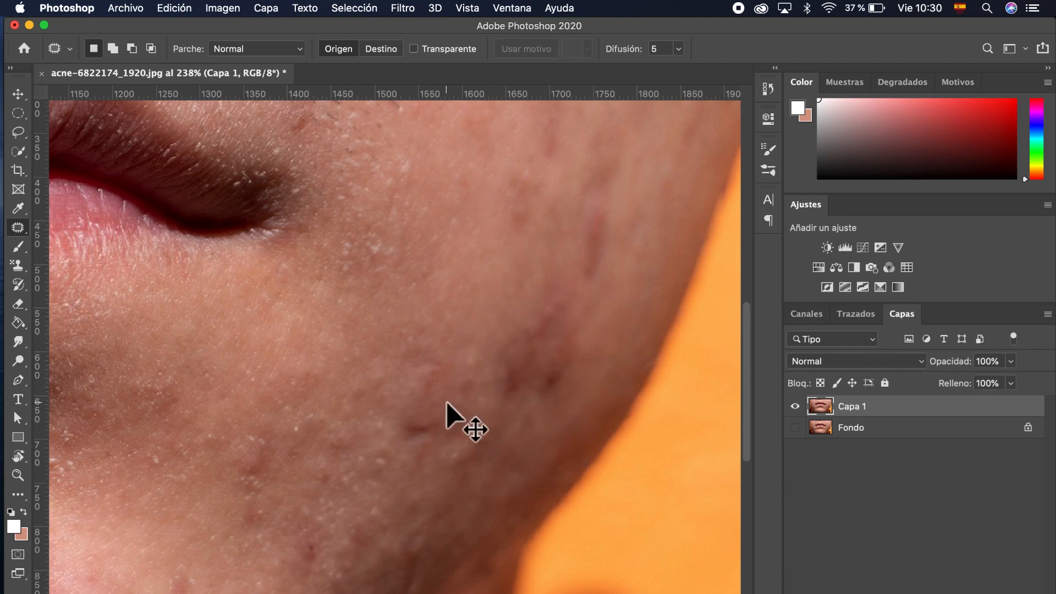
# Step: Paint out the dark cheek blemish near the jaw with the Healing Brush (Herramienta Pincel corrector)
pyautogui.scroll(-8, 447, 404)
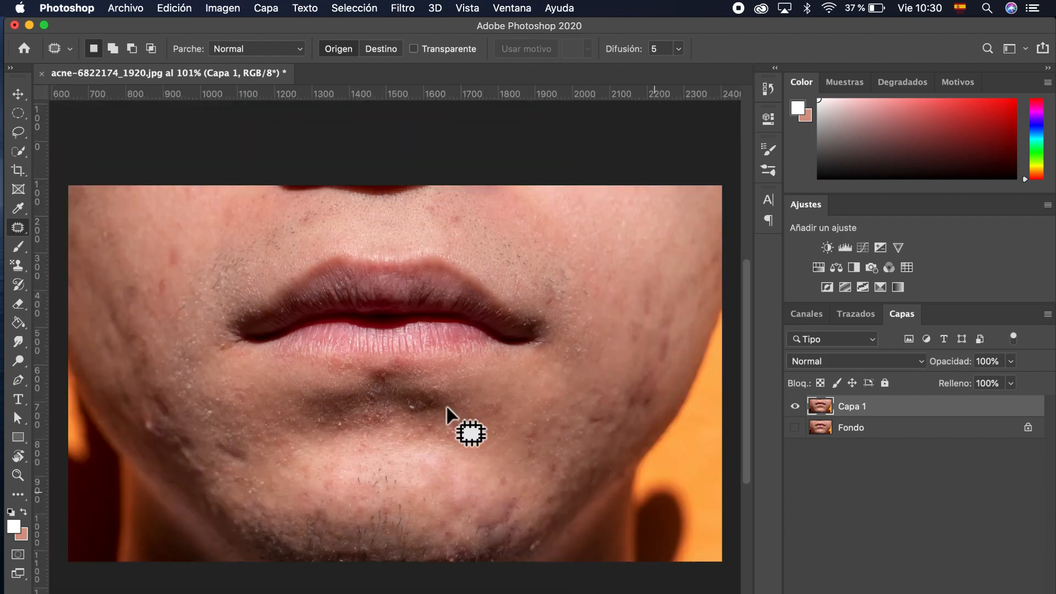
pyautogui.scroll(-1, 446, 404)
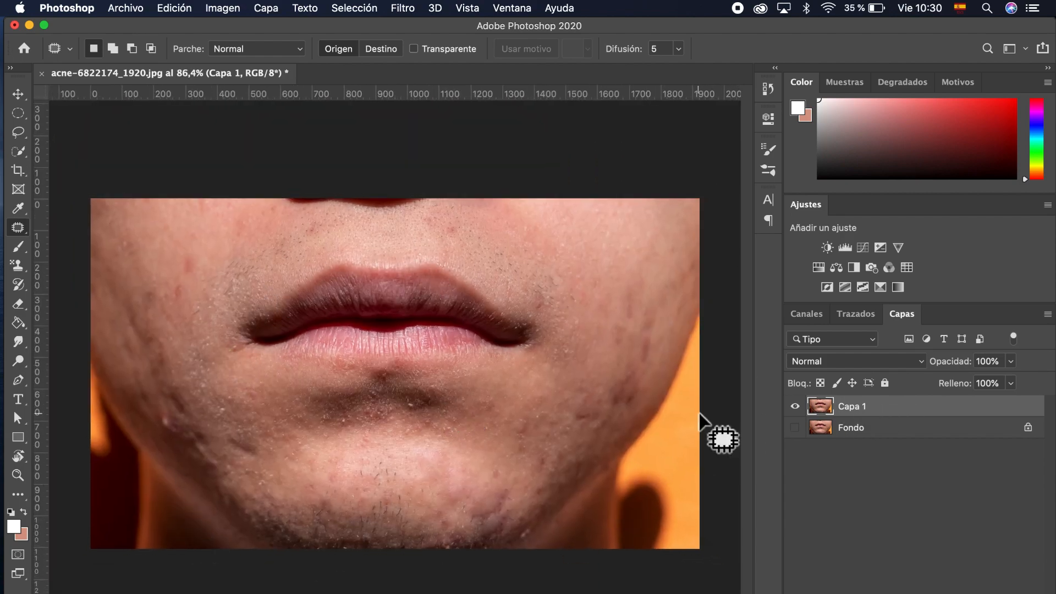
pyautogui.scroll(5, 389, 408)
pyautogui.scroll(2, 389, 408)
pyautogui.hscroll(-5, 388, 408)
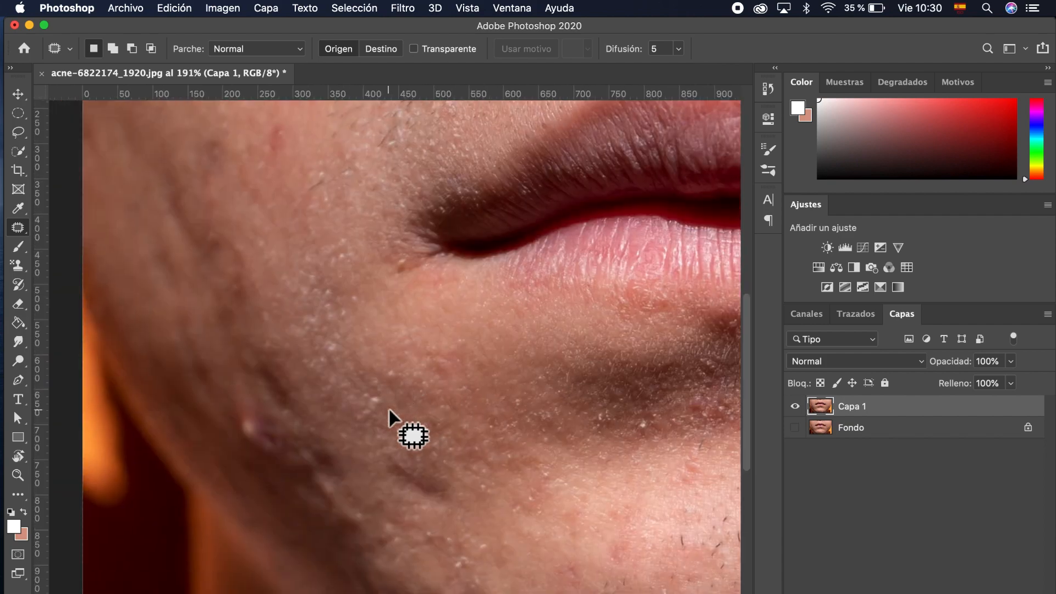
pyautogui.rightClick(26, 229)
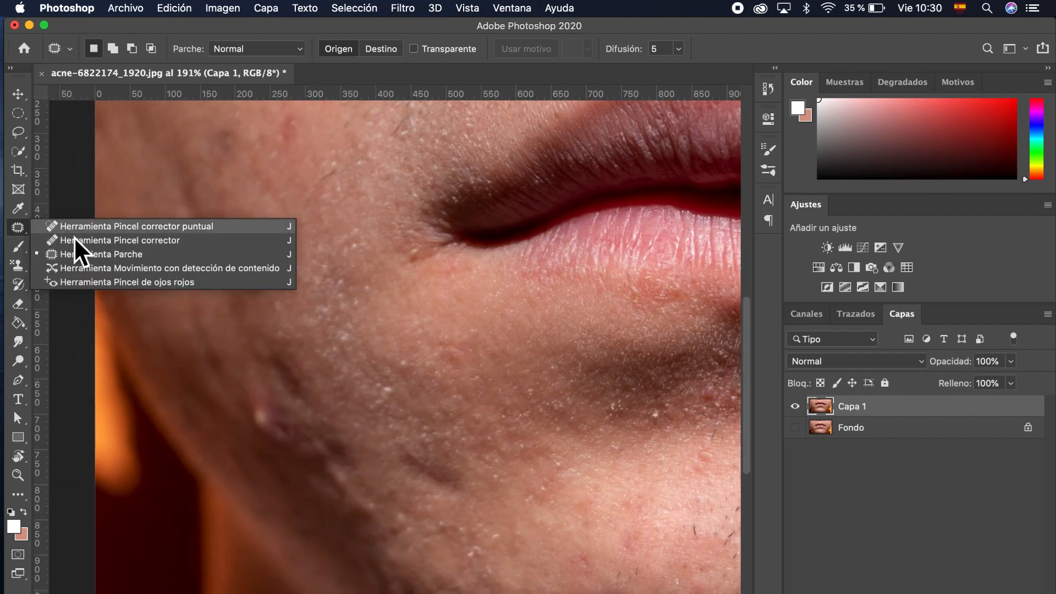
pyautogui.click(98, 239)
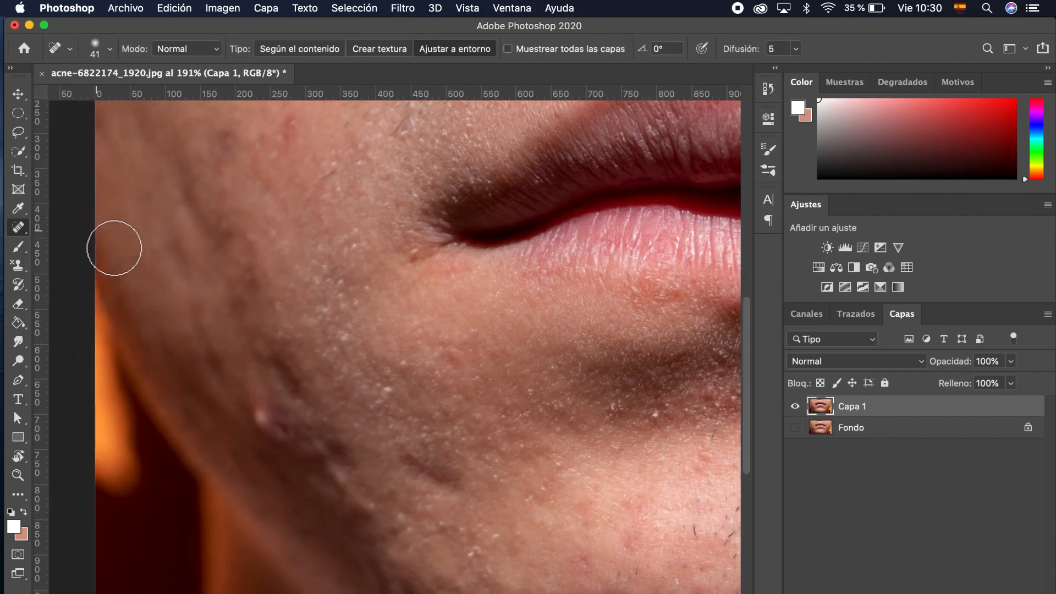
pyautogui.moveTo(269, 427); pyautogui.dragTo(282, 444)
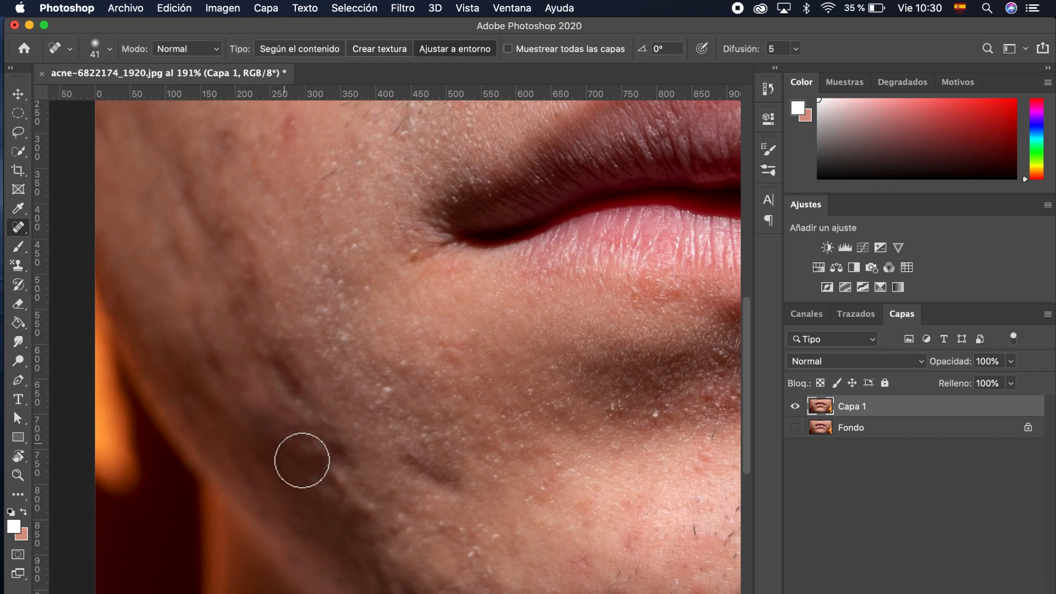
pyautogui.scroll(-2, 389, 541)
pyautogui.scroll(-3, 389, 541)
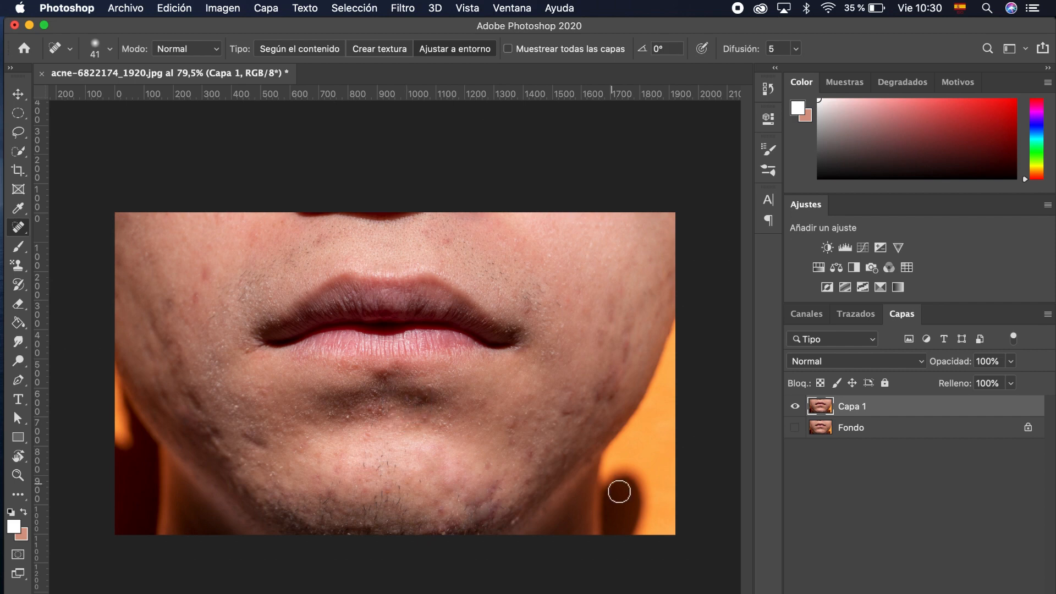
# Step: Toggle Capa 1 and Fondo visibility to compare before and after, ending with both visible
pyautogui.click(795, 426)
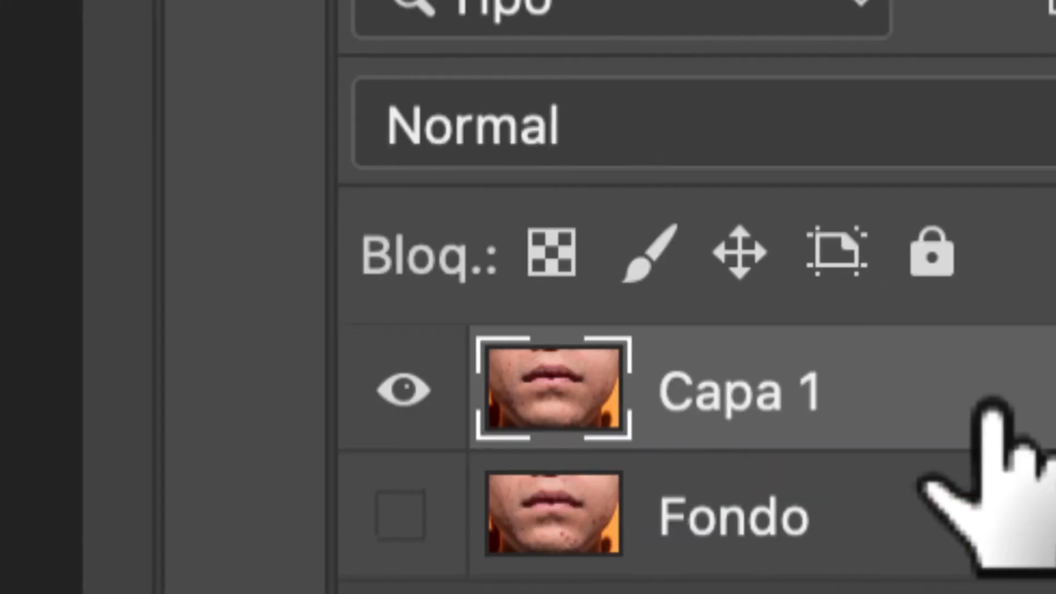
pyautogui.click(404, 392)
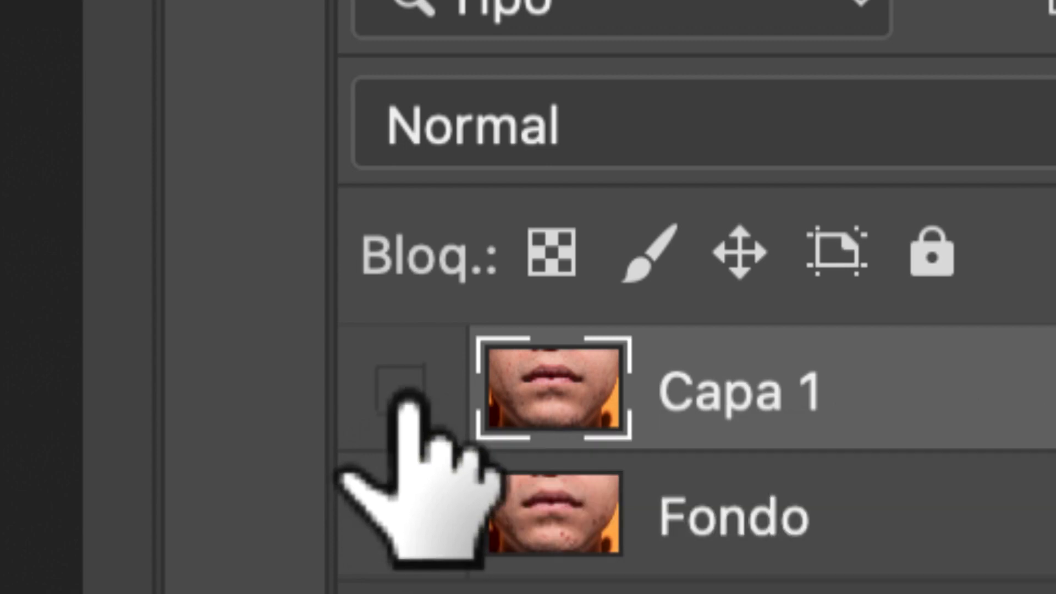
pyautogui.click(406, 392)
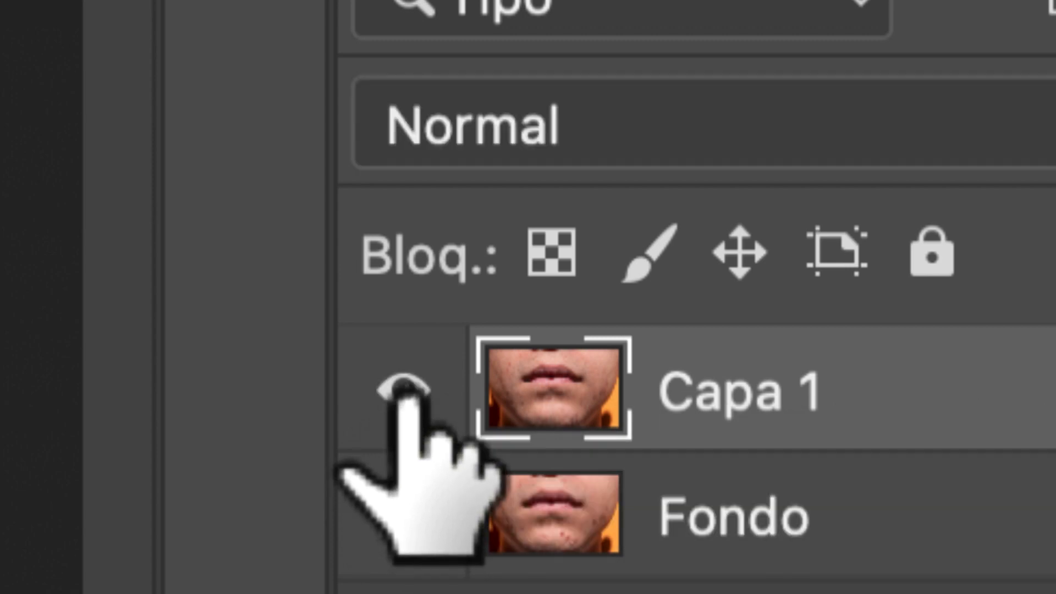
pyautogui.click(406, 391)
pyautogui.click(406, 392)
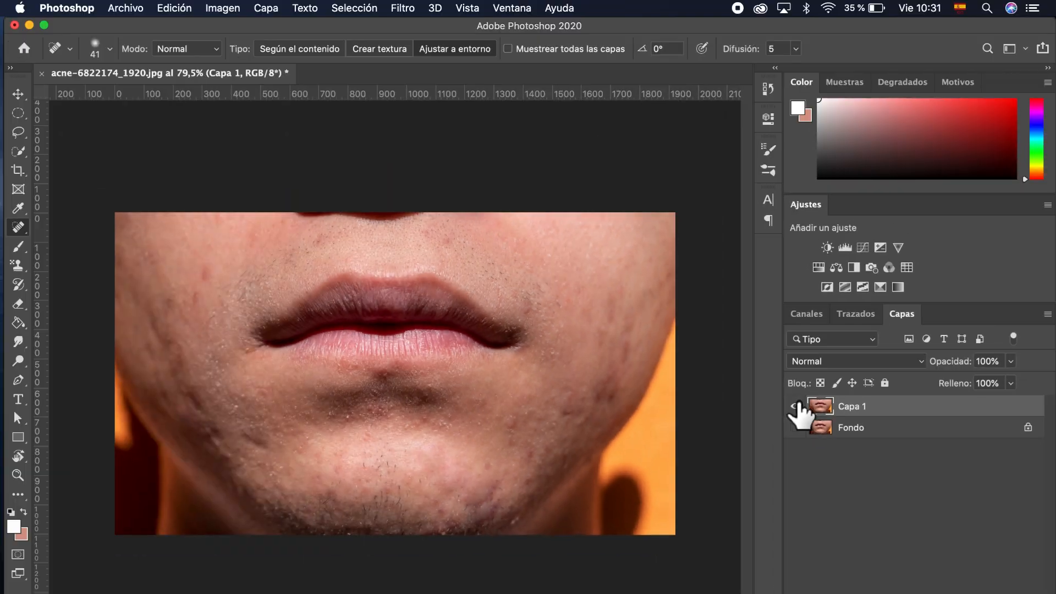
pyautogui.click(797, 407)
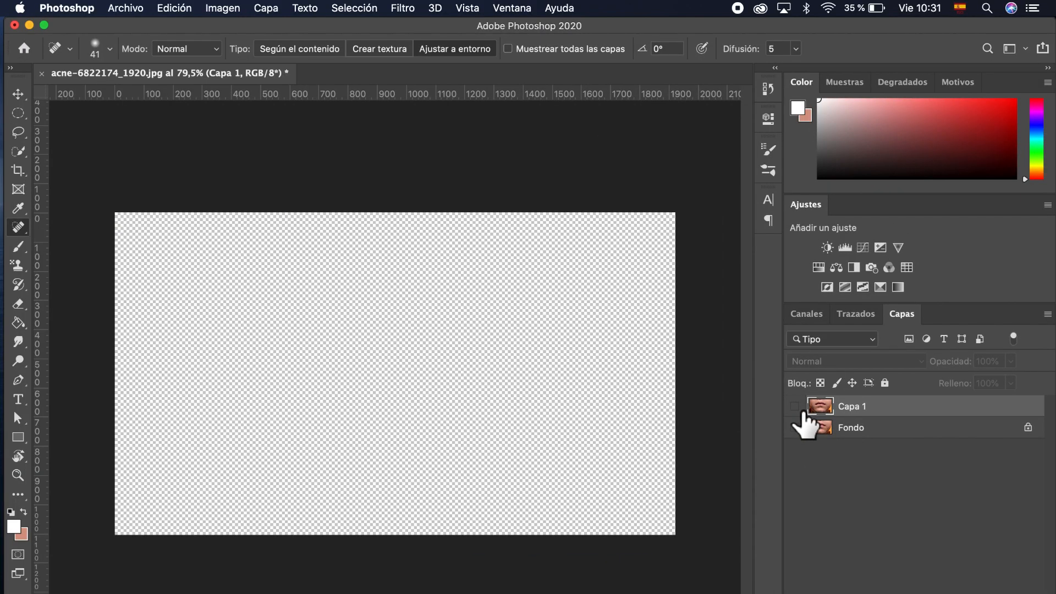
pyautogui.click(796, 428)
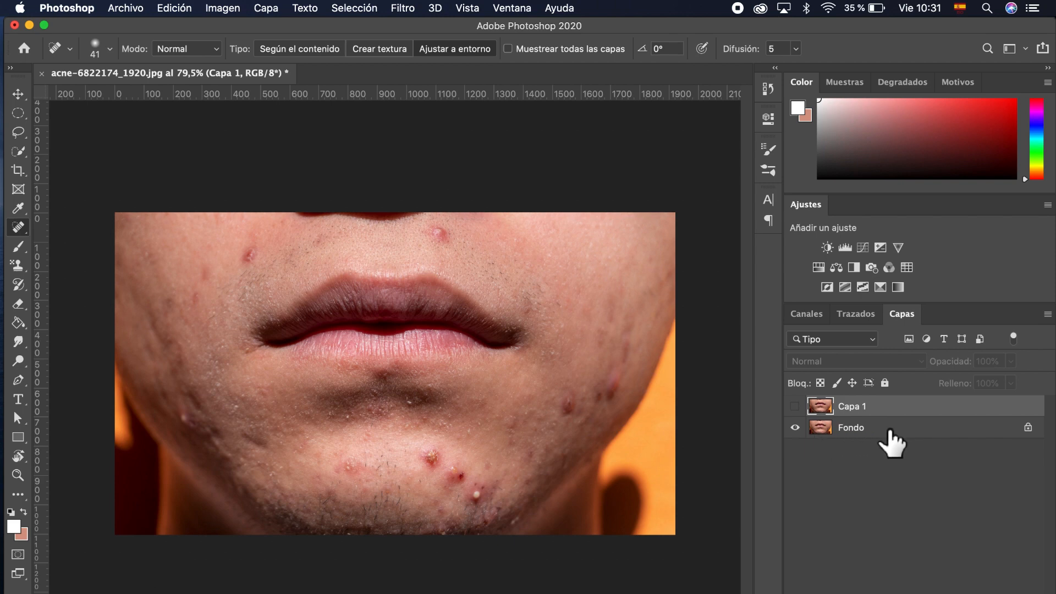
pyautogui.click(797, 407)
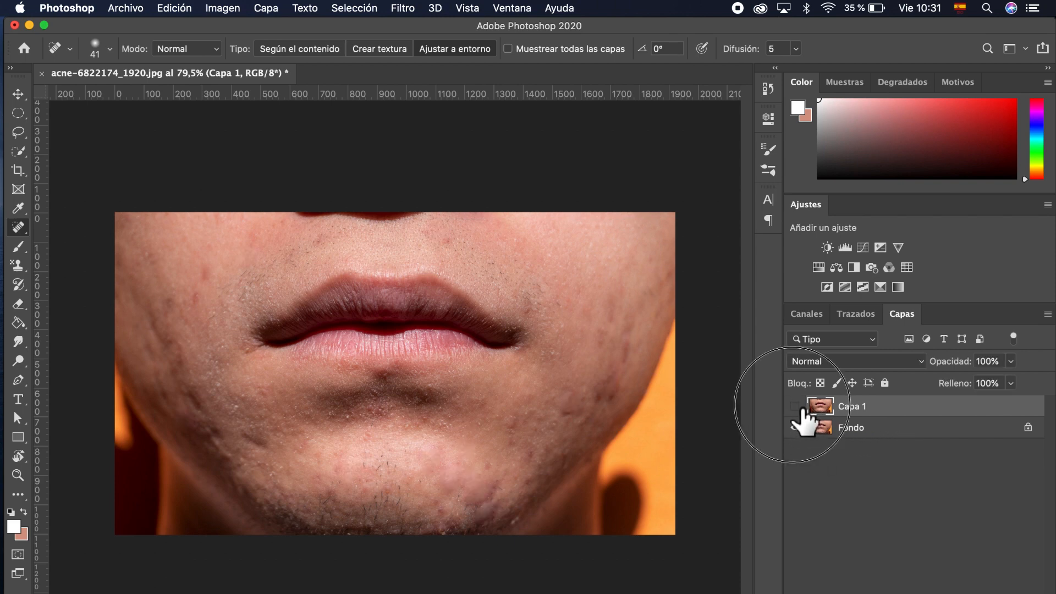
pyautogui.click(796, 407)
pyautogui.click(795, 407)
pyautogui.click(796, 407)
pyautogui.click(796, 407)
pyautogui.click(797, 407)
pyautogui.click(796, 407)
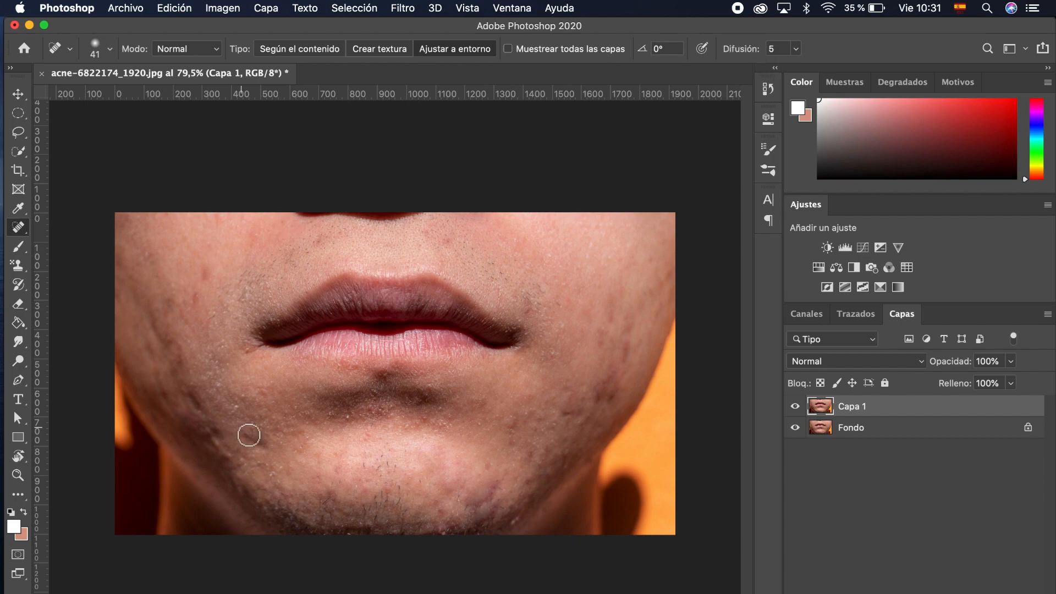
# Step: Hide the Fondo layer and switch to the Clone Stamp tool group for the cheek
pyautogui.scroll(6, 249, 435)
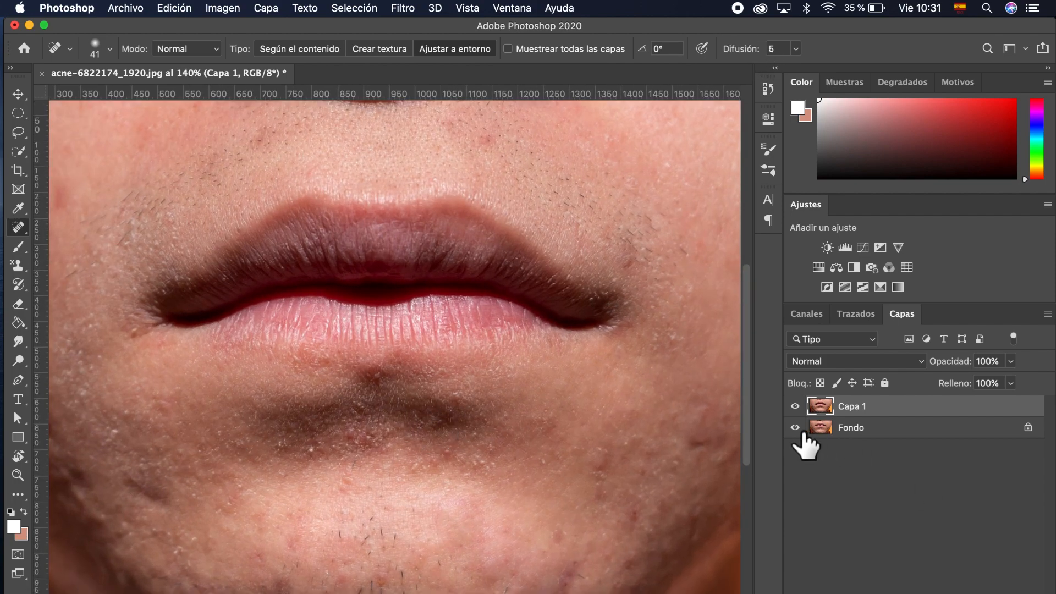
pyautogui.click(796, 428)
pyautogui.hscroll(5, 529, 466)
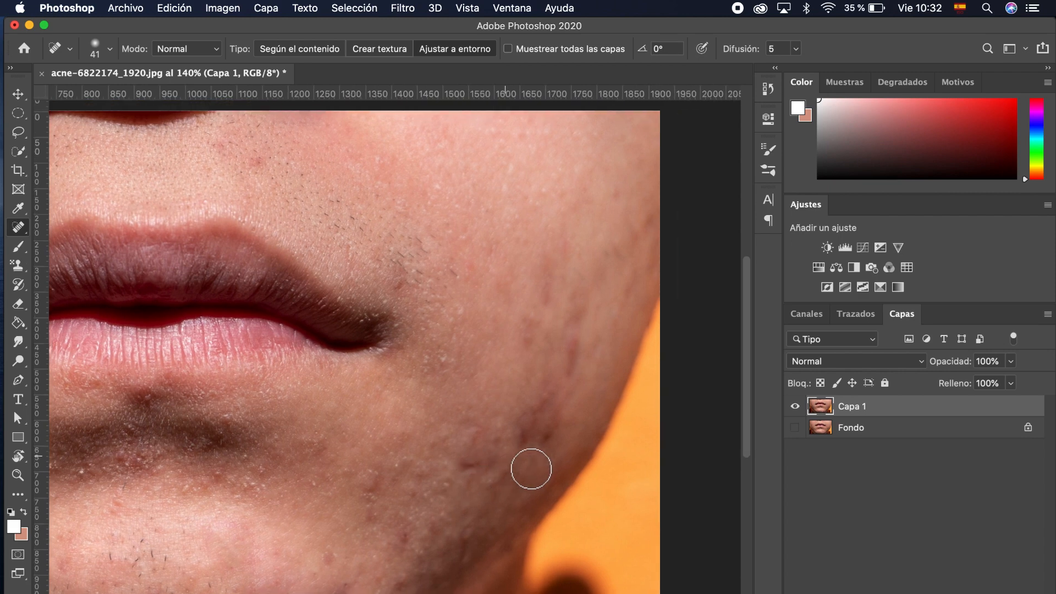
pyautogui.click(19, 246)
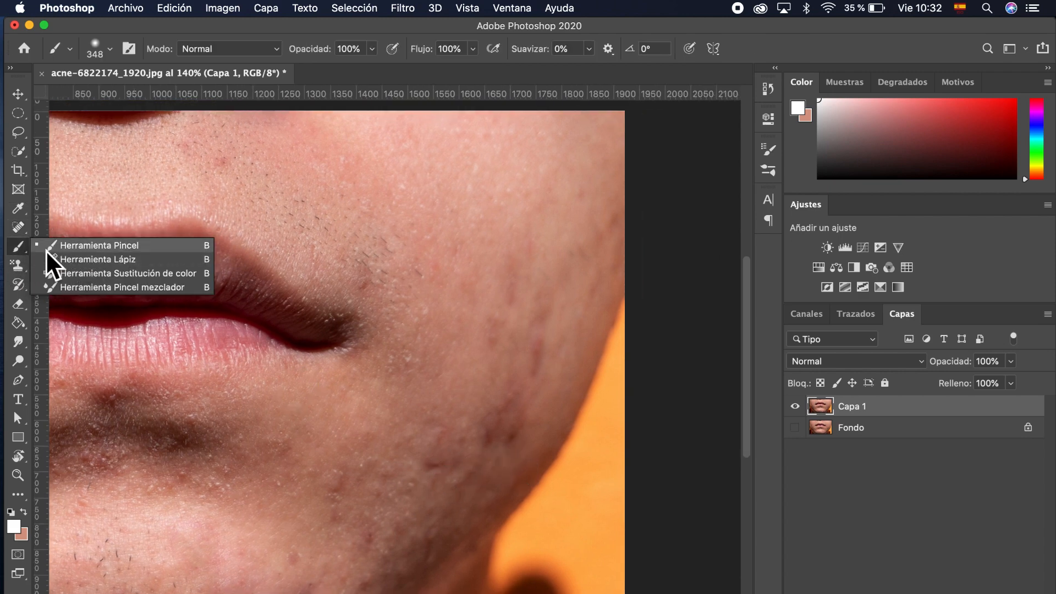
pyautogui.click(20, 257)
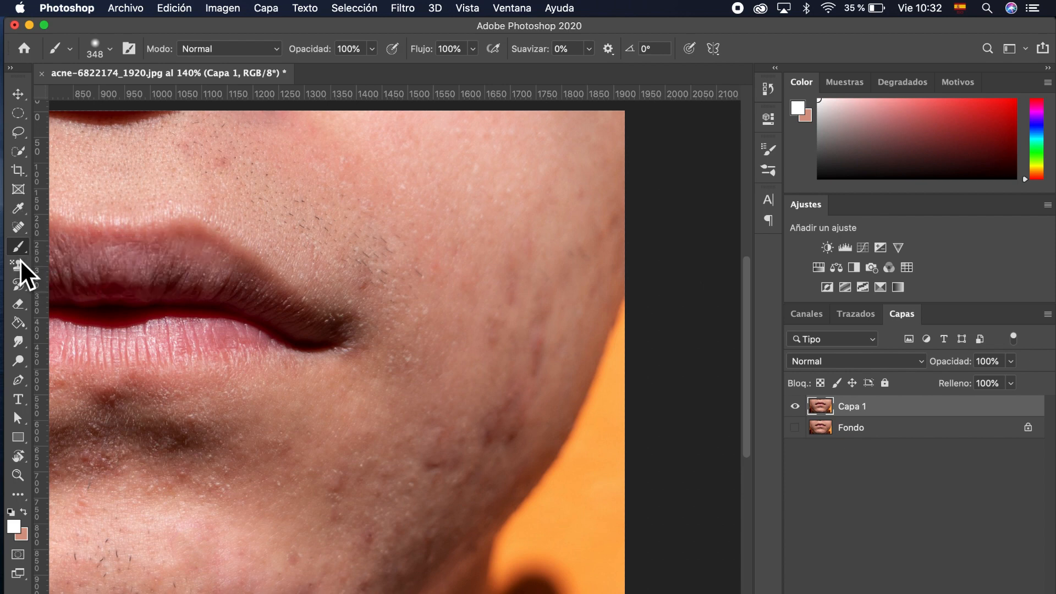
pyautogui.click(22, 269)
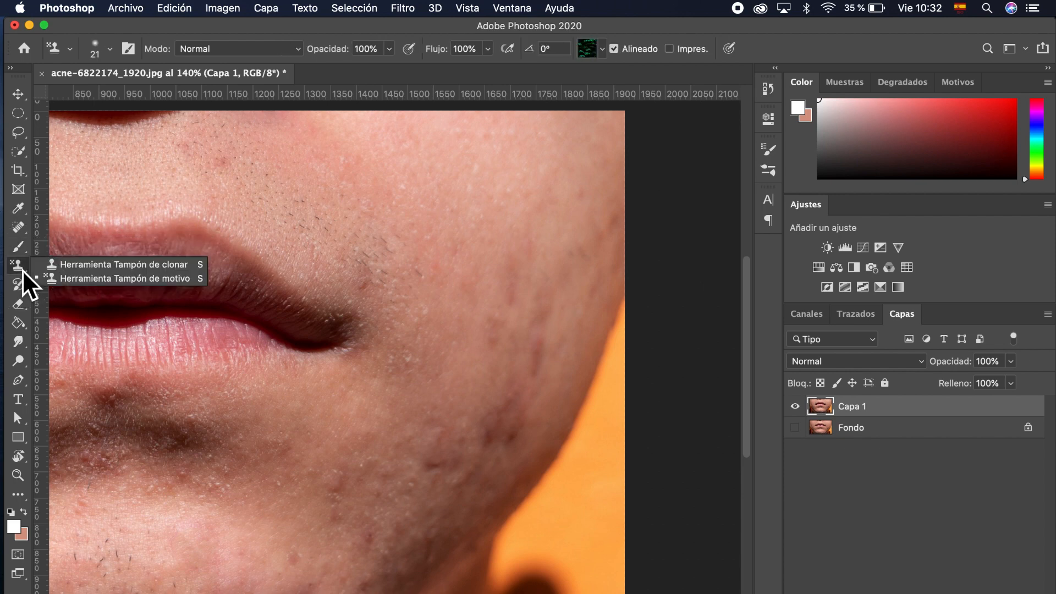
# Step: With the 80 px Clone Stamp, sample clean skin, stamp over the chin pimple, then undo it
pyautogui.click(77, 269)
pyautogui.scroll(-3, 456, 365)
pyautogui.hscroll(-3, 457, 365)
pyautogui.hscroll(2, 461, 365)
pyautogui.scroll(-1, 460, 365)
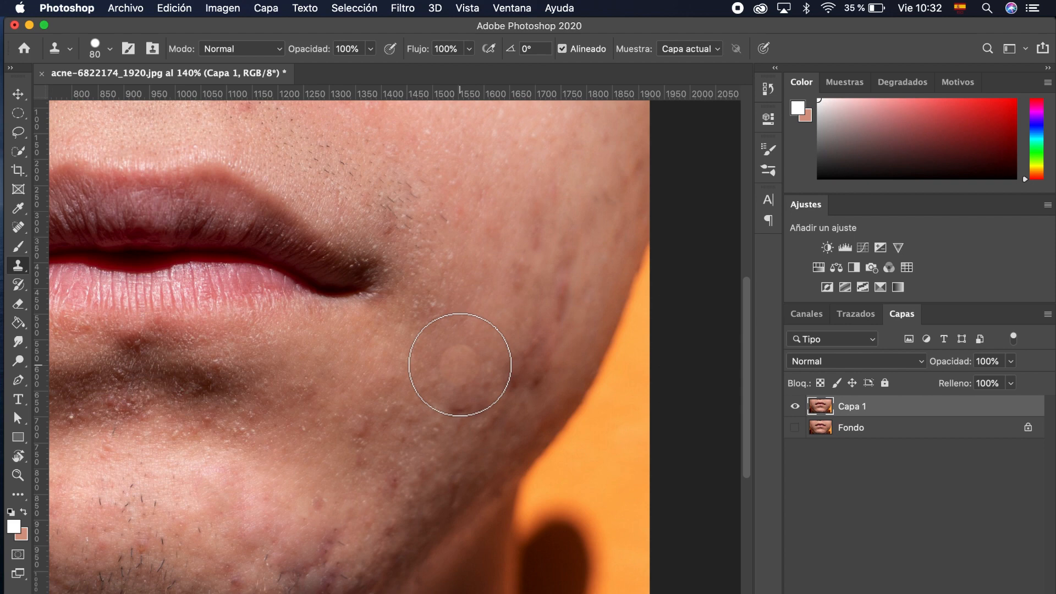
pyautogui.scroll(3, 460, 365)
pyautogui.hscroll(1, 460, 364)
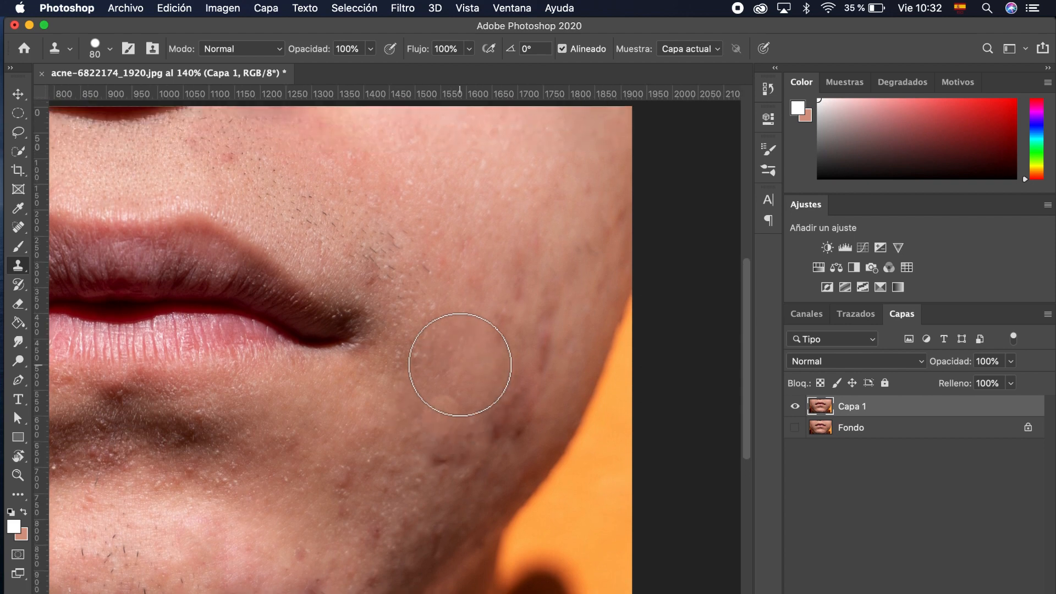
pyautogui.scroll(-4, 460, 365)
pyautogui.hscroll(-1, 460, 365)
pyautogui.scroll(-5, 460, 365)
pyautogui.hscroll(-3, 460, 365)
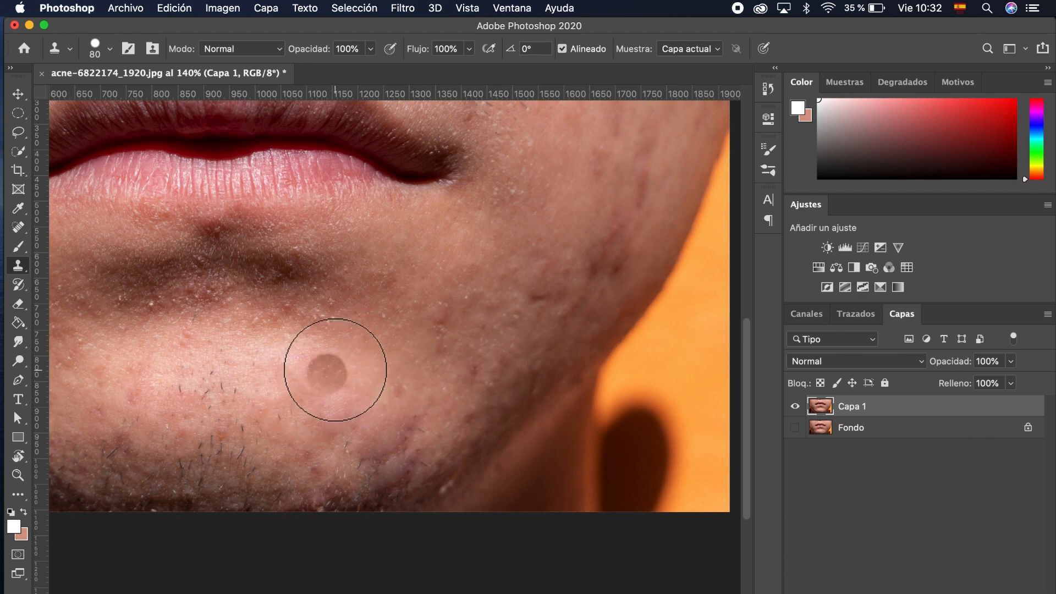
pyautogui.scroll(3, 370, 353)
pyautogui.scroll(-2, 370, 359)
pyautogui.hscroll(-1, 370, 359)
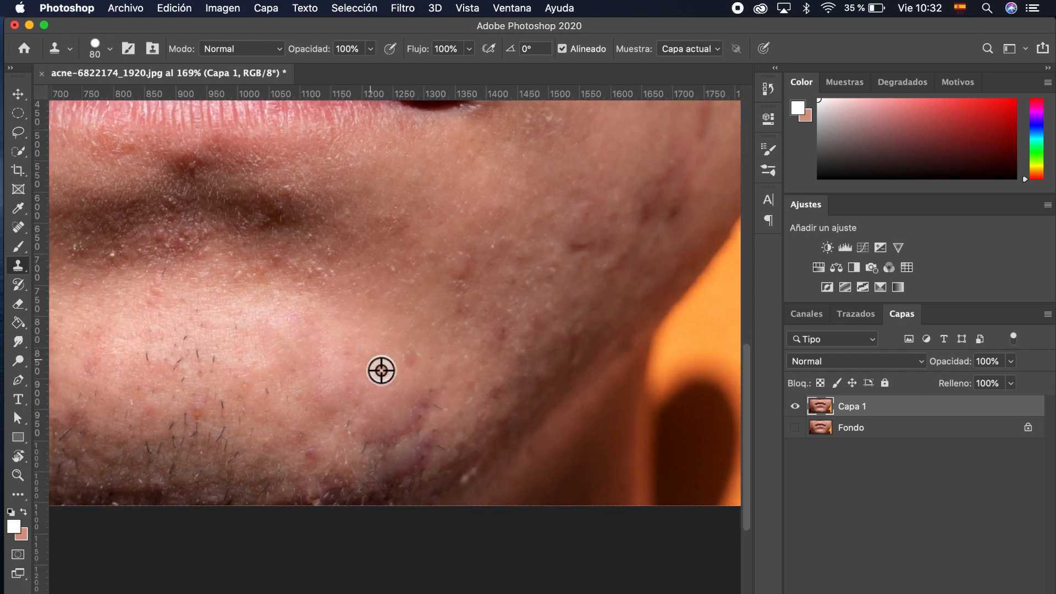
pyautogui.keyDown('alt'); pyautogui.click(377, 351); pyautogui.keyUp('alt')
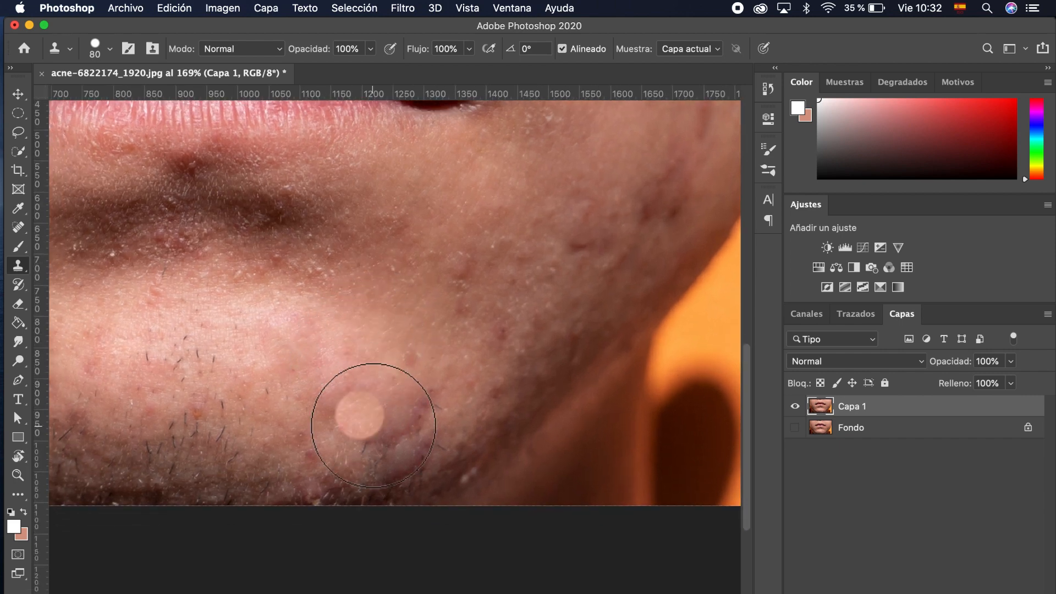
pyautogui.moveTo(365, 450)
pyautogui.mouseDown()
pyautogui.moveTo(421, 429)
pyautogui.moveTo(429, 413)
pyautogui.moveTo(354, 436)
pyautogui.moveTo(377, 400)
pyautogui.moveTo(424, 424)
pyautogui.moveTo(325, 397)
pyautogui.moveTo(443, 448)
pyautogui.mouseUp()
pyautogui.press('super+z')
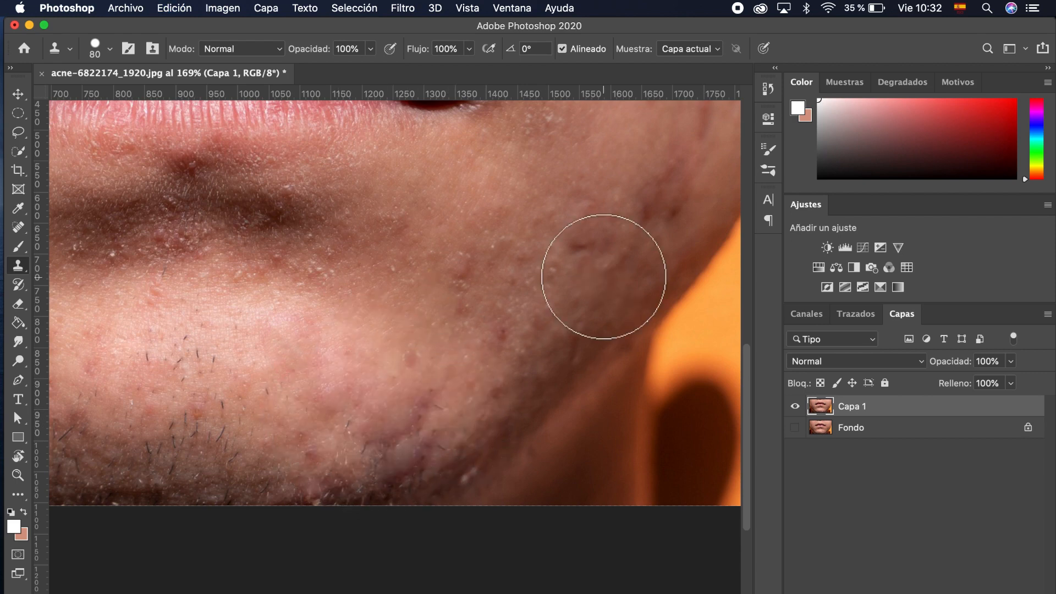
# Step: Lower the clone stamp opacity (Opacidad) to 13%
pyautogui.click(372, 49)
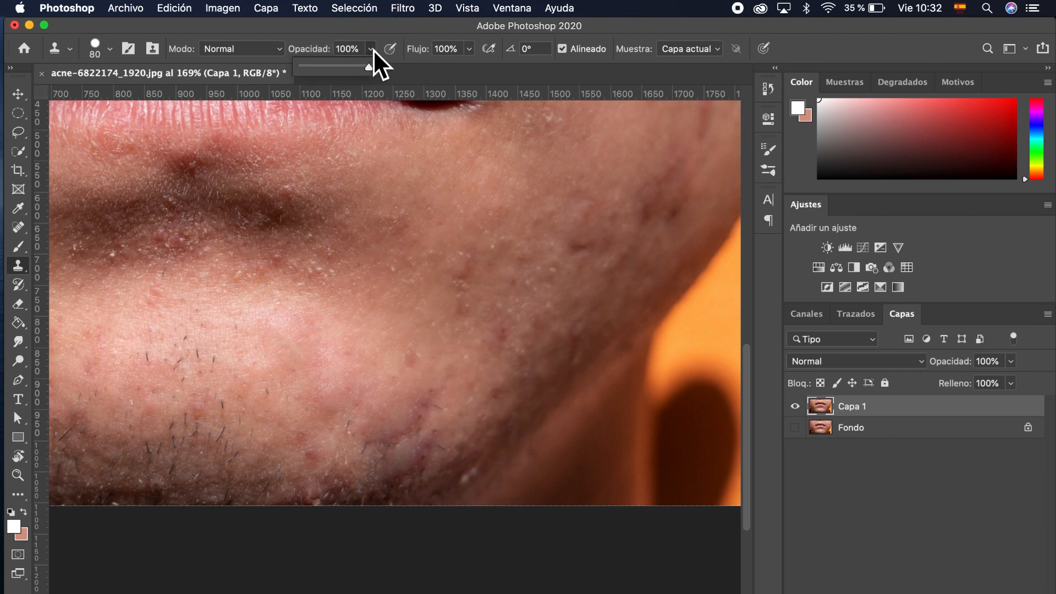
pyautogui.moveTo(342, 67); pyautogui.dragTo(316, 72)
pyautogui.press('Return')
# Step: Sample clean skin and soften the chin and cheek redness with faint clone strokes
pyautogui.keyDown('alt'); pyautogui.click(395, 406); pyautogui.keyUp('alt')
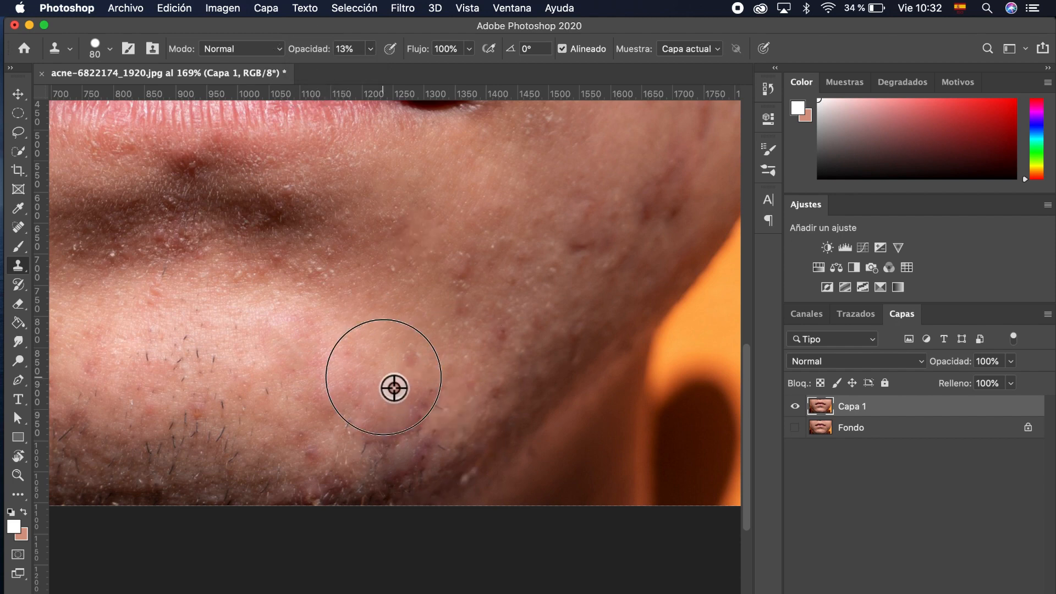
pyautogui.moveTo(436, 401)
pyautogui.mouseDown()
pyautogui.moveTo(420, 424)
pyautogui.moveTo(375, 447)
pyautogui.moveTo(428, 403)
pyautogui.moveTo(385, 424)
pyautogui.moveTo(412, 375)
pyautogui.moveTo(430, 420)
pyautogui.moveTo(451, 407)
pyautogui.mouseUp()
pyautogui.keyDown('alt'); pyautogui.click(464, 350); pyautogui.keyUp('alt')
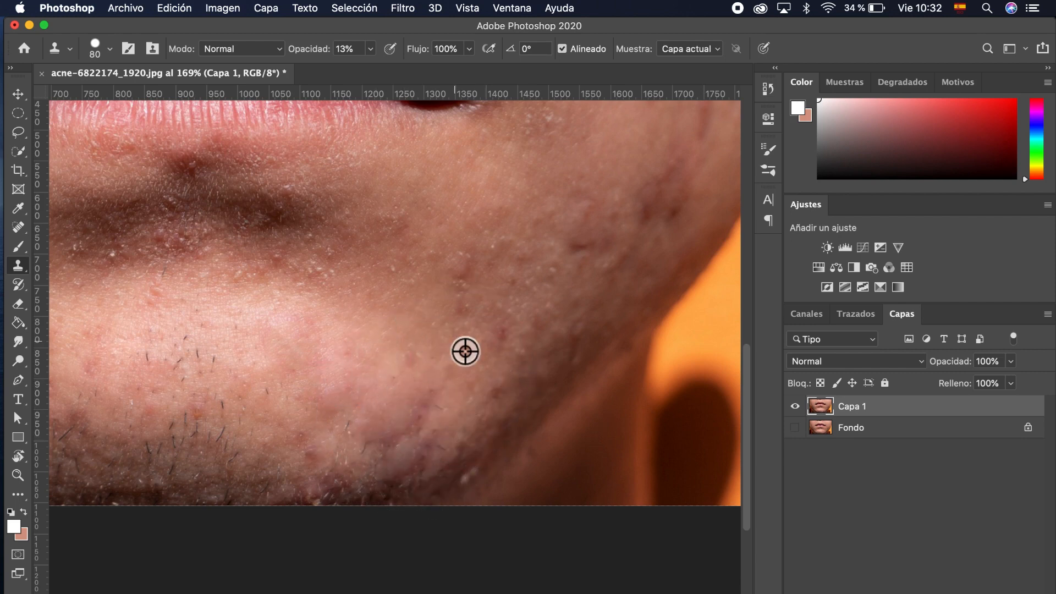
pyautogui.moveTo(467, 351)
pyautogui.mouseDown()
pyautogui.moveTo(523, 283)
pyautogui.moveTo(476, 375)
pyautogui.moveTo(422, 407)
pyautogui.moveTo(536, 269)
pyautogui.moveTo(396, 429)
pyautogui.moveTo(502, 275)
pyautogui.moveTo(457, 292)
pyautogui.moveTo(446, 319)
pyautogui.mouseUp()
pyautogui.moveTo(458, 271)
pyautogui.mouseDown()
pyautogui.moveTo(444, 250)
pyautogui.moveTo(454, 260)
pyautogui.moveTo(507, 225)
pyautogui.moveTo(491, 311)
pyautogui.mouseUp()
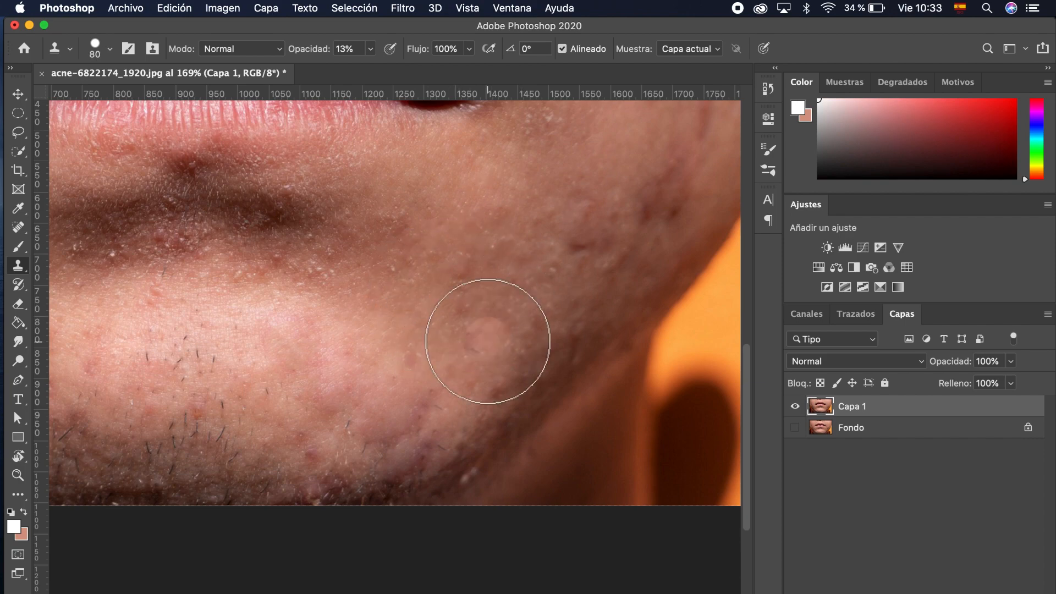
pyautogui.scroll(-6, 493, 330)
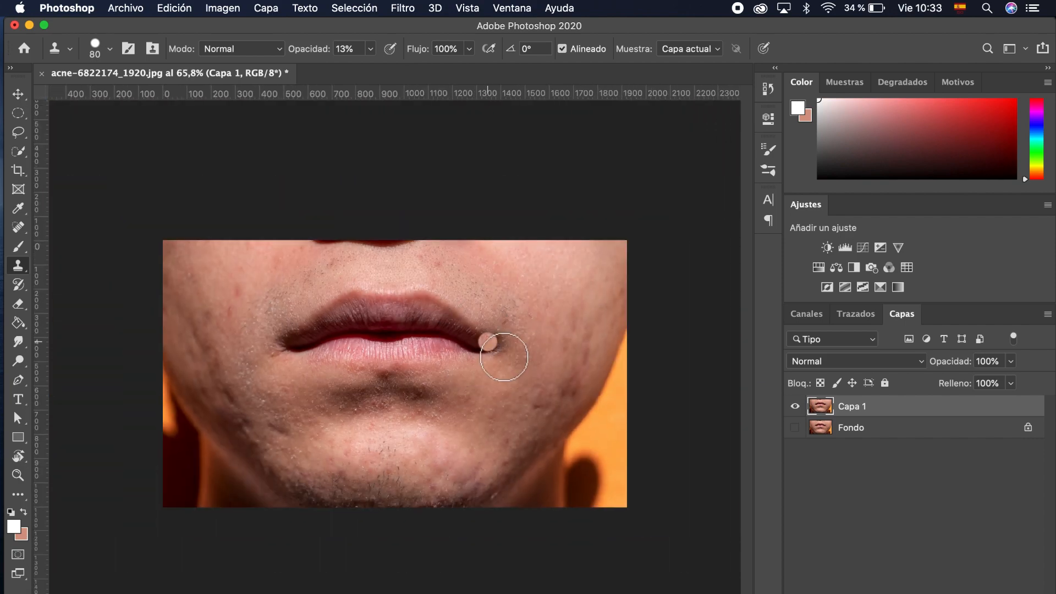